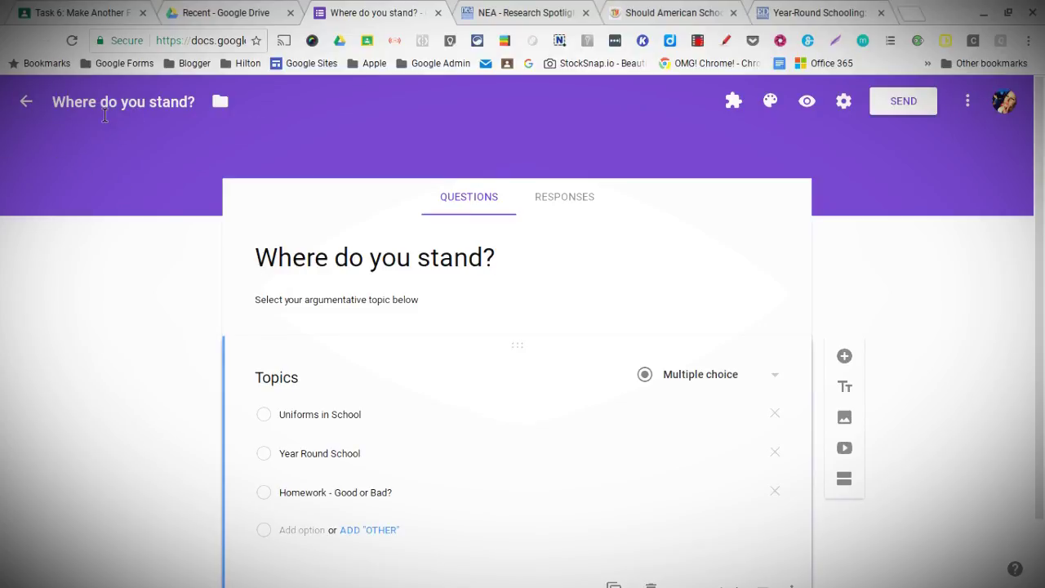
click(487, 308)
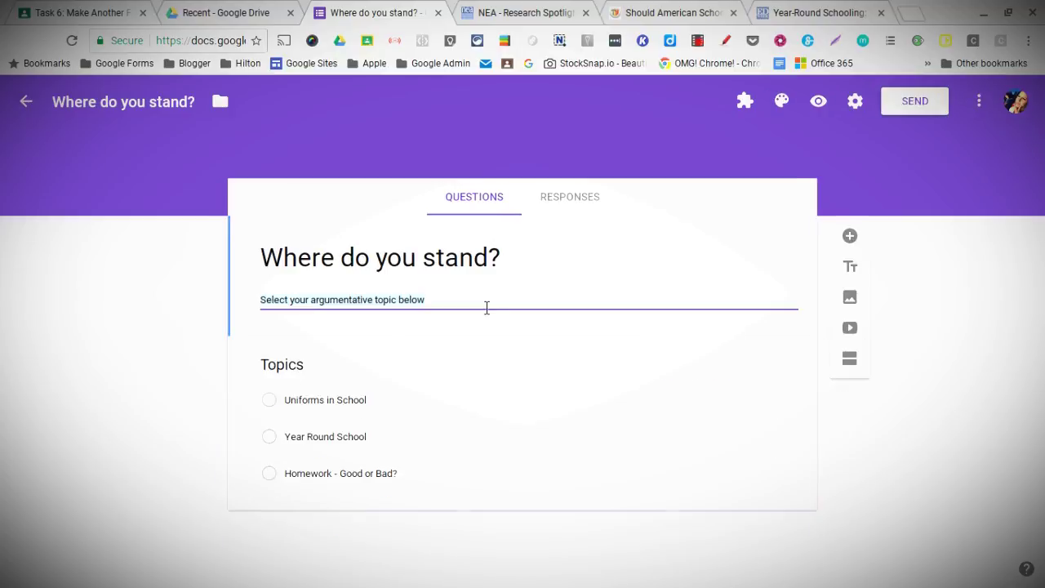
click(461, 301)
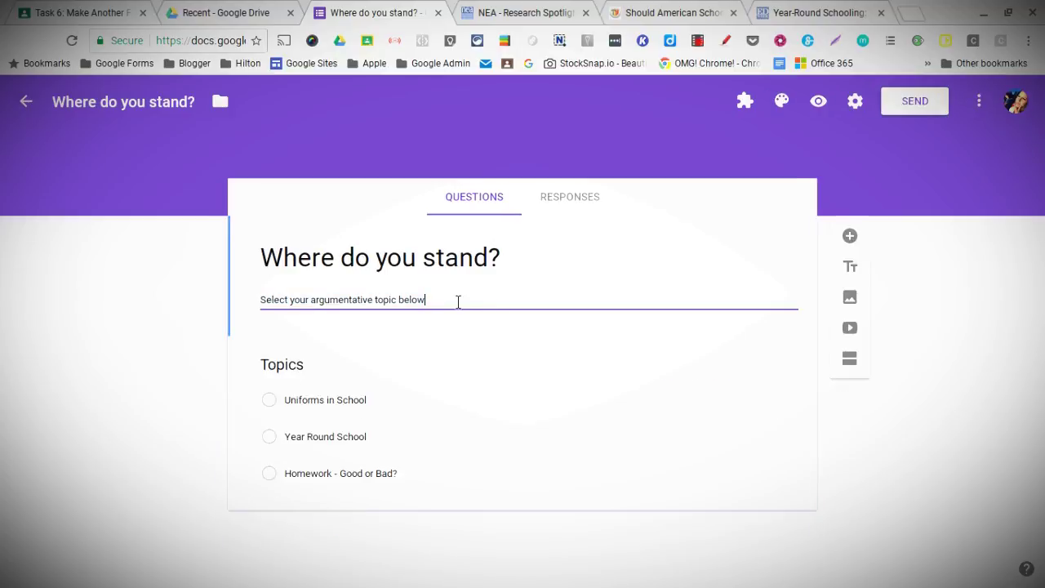
click(189, 413)
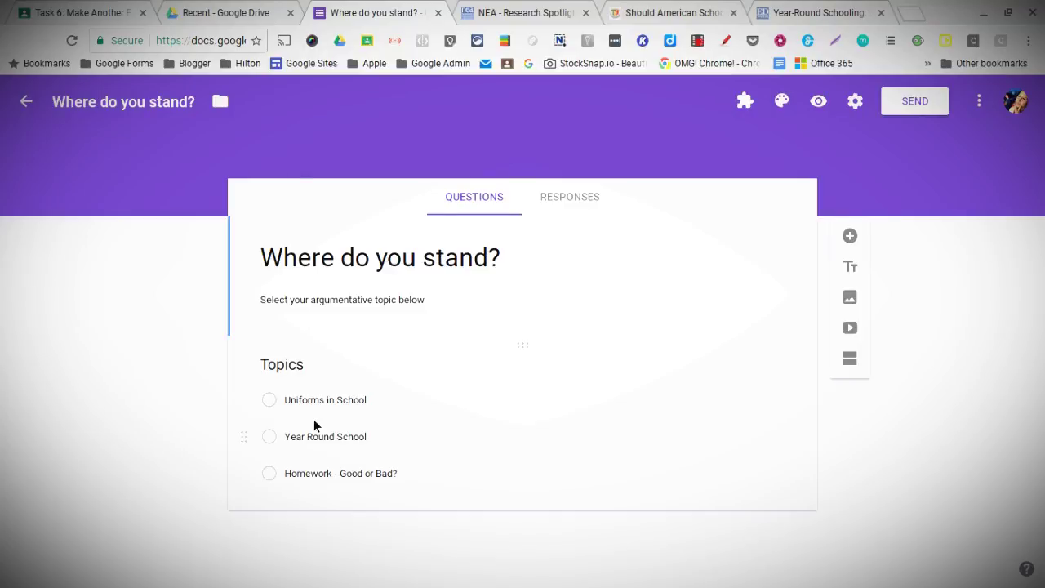
Step: Make the Topics multiple-choice question required
click(327, 399)
click(333, 378)
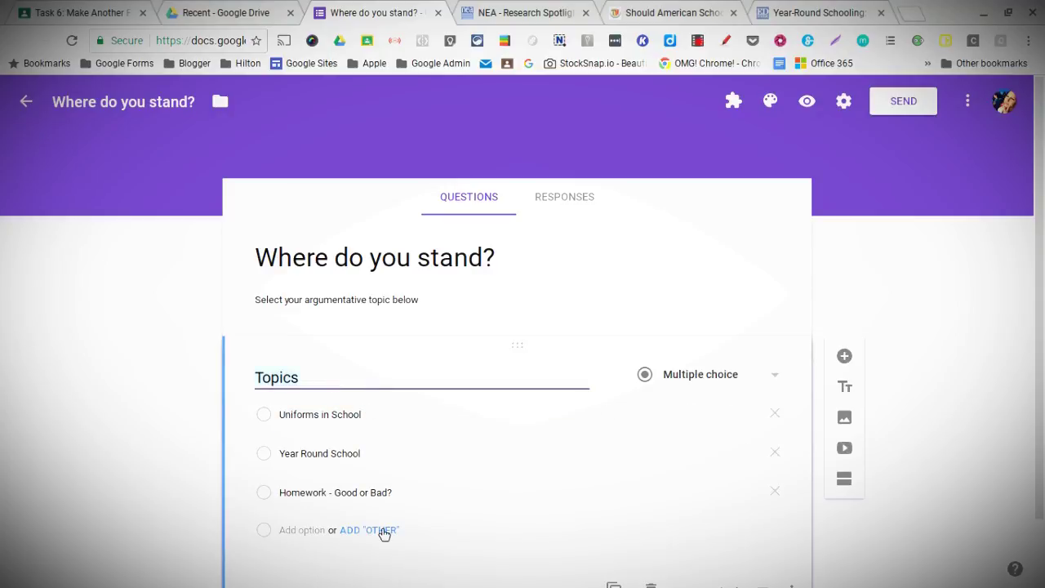
scroll(397, 506, down, 1)
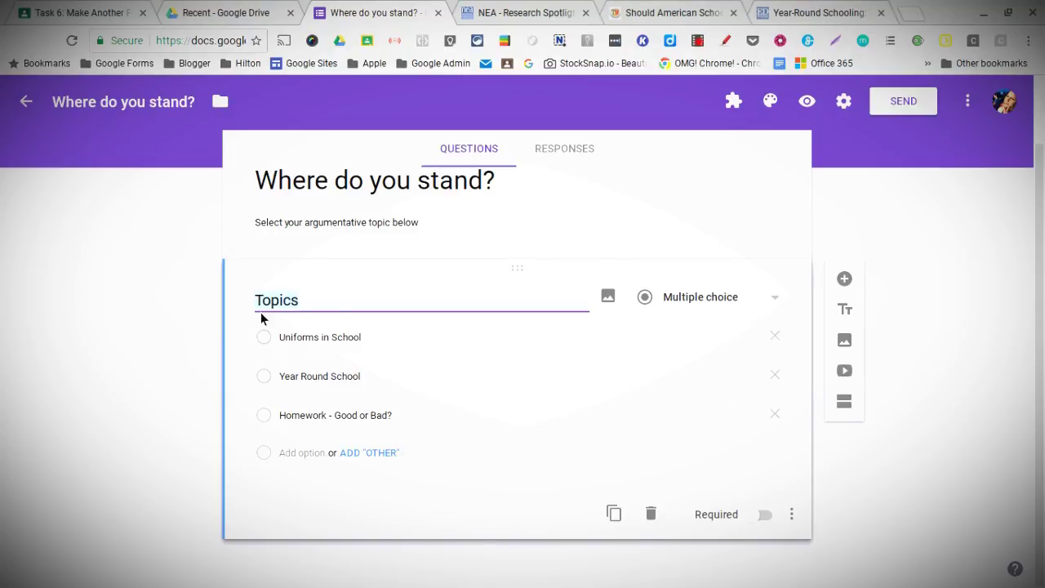
click(762, 516)
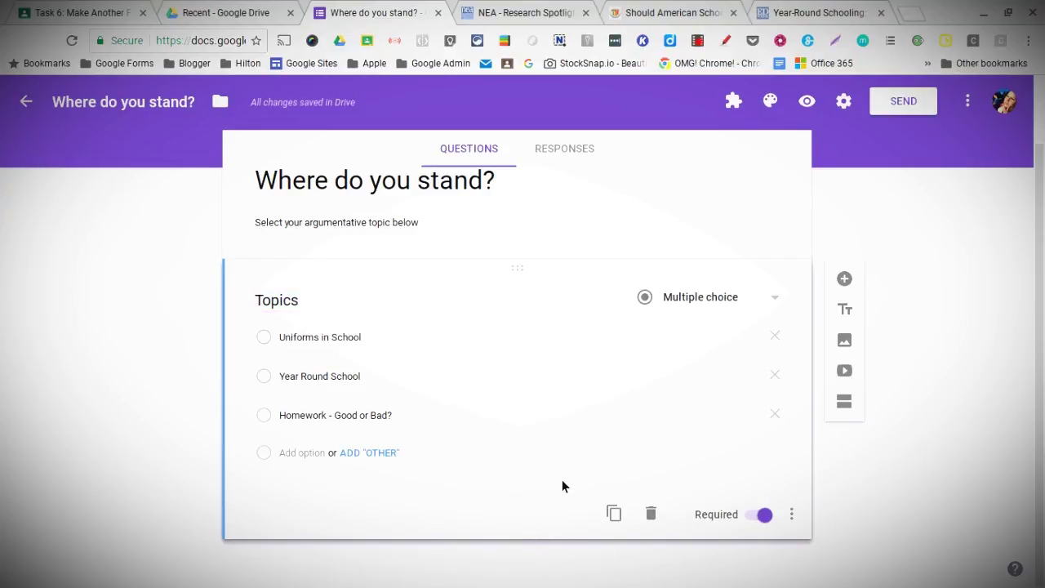
Step: Add a new section after the Topics question and title it "Uniforms in School"
click(848, 402)
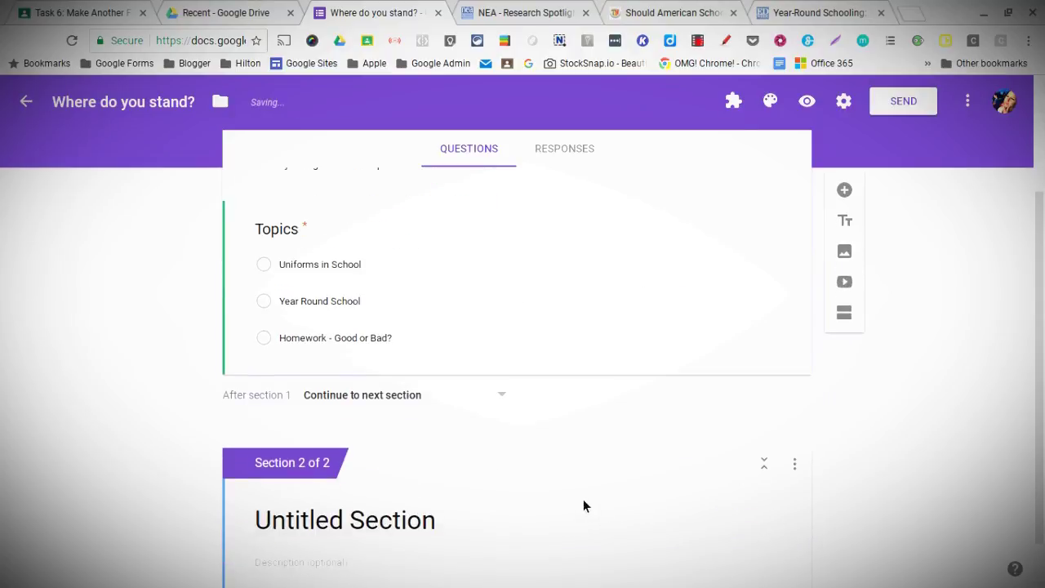
click(475, 466)
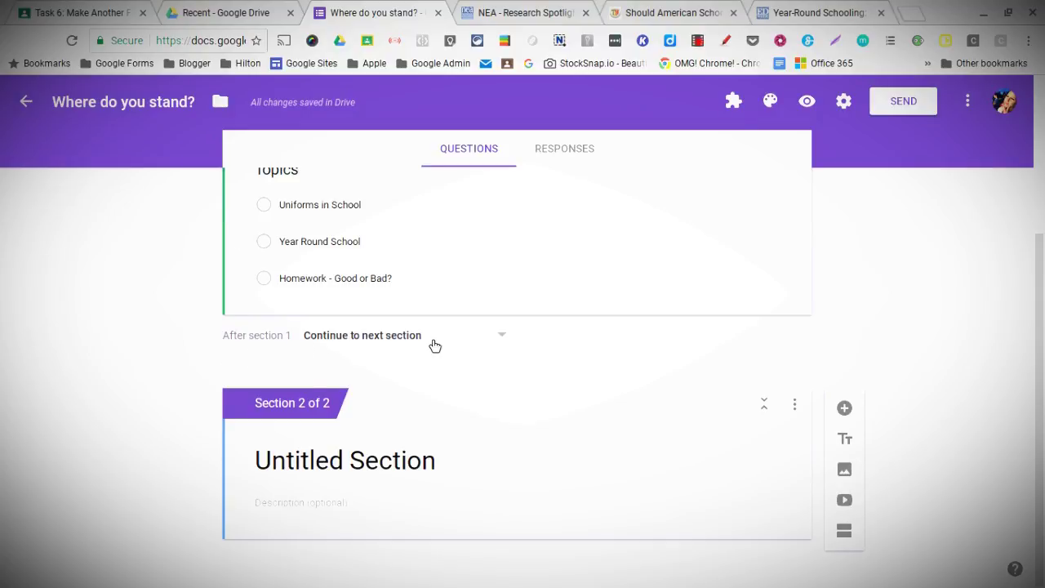
click(511, 343)
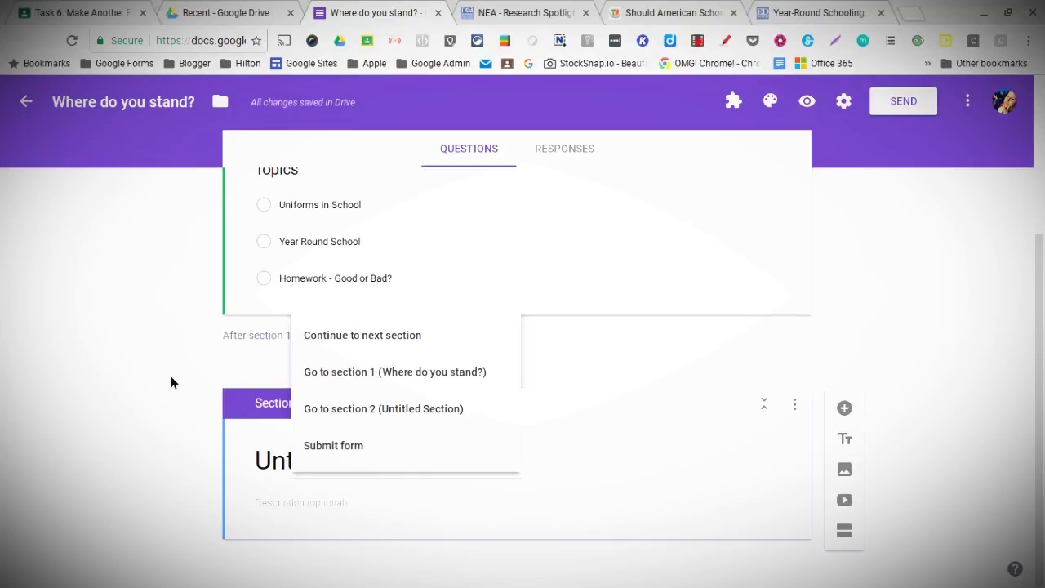
click(118, 352)
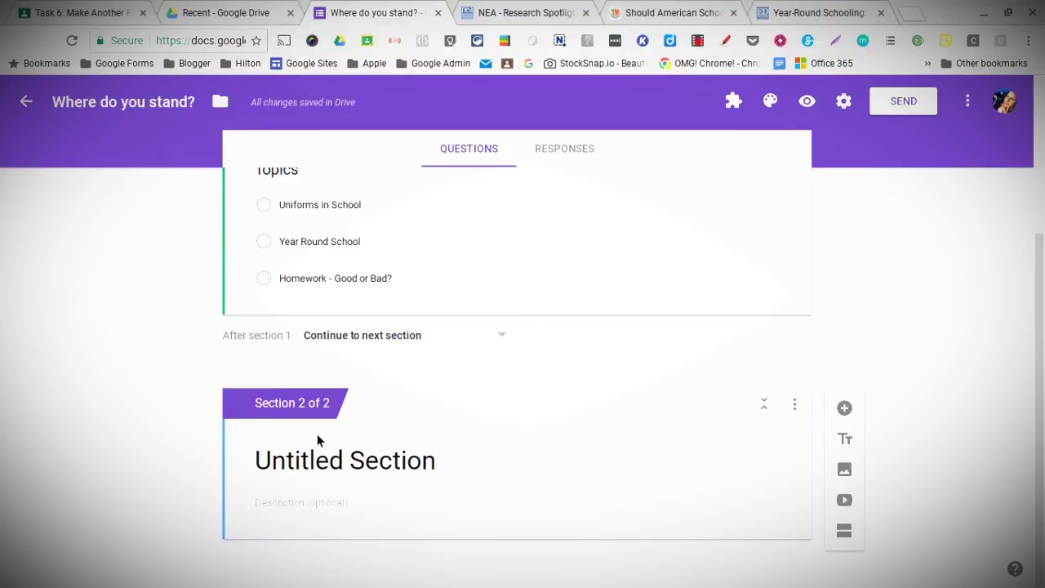
click(484, 467)
drag(486, 466, 252, 457)
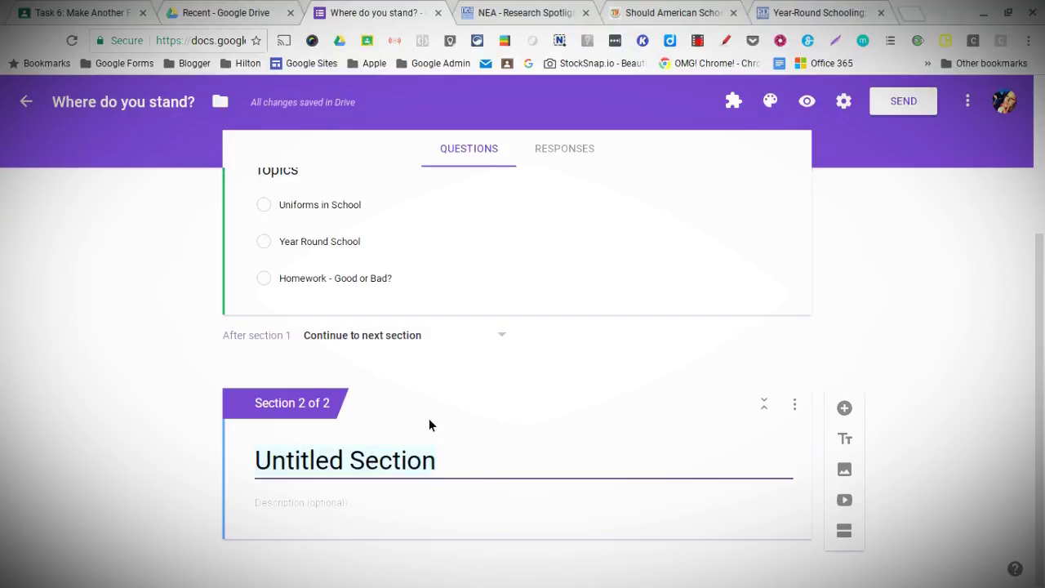
text(for)
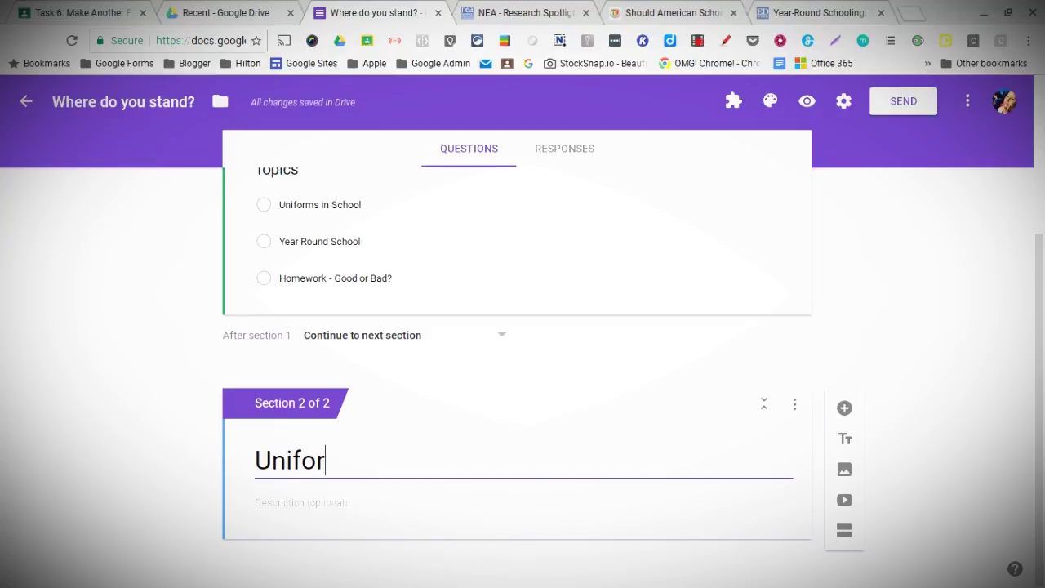
text(ms in School)
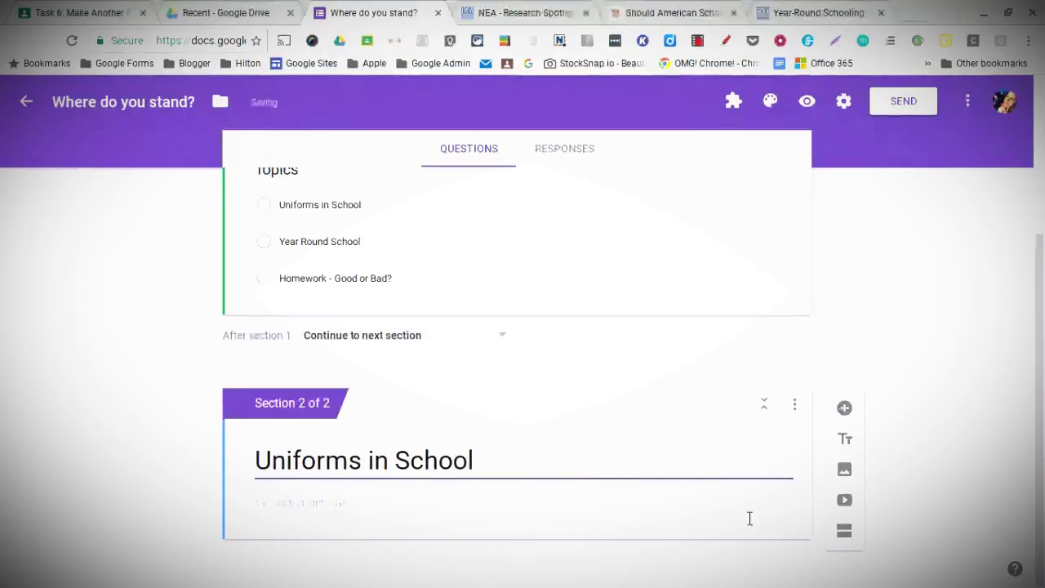
Step: Add a section after Uniforms in School and title it "Year Round School"
click(844, 532)
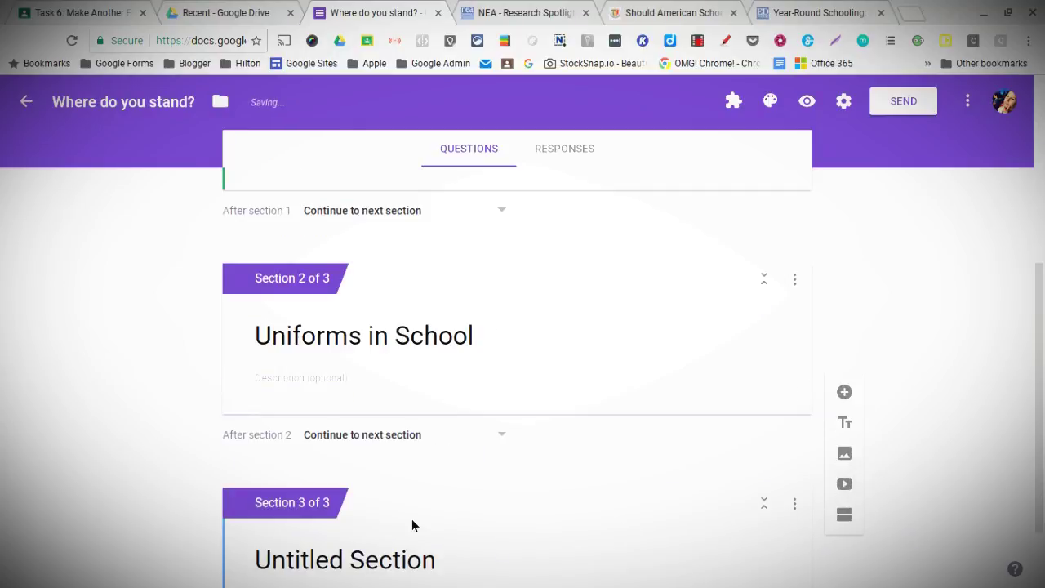
scroll(375, 436, up, 5)
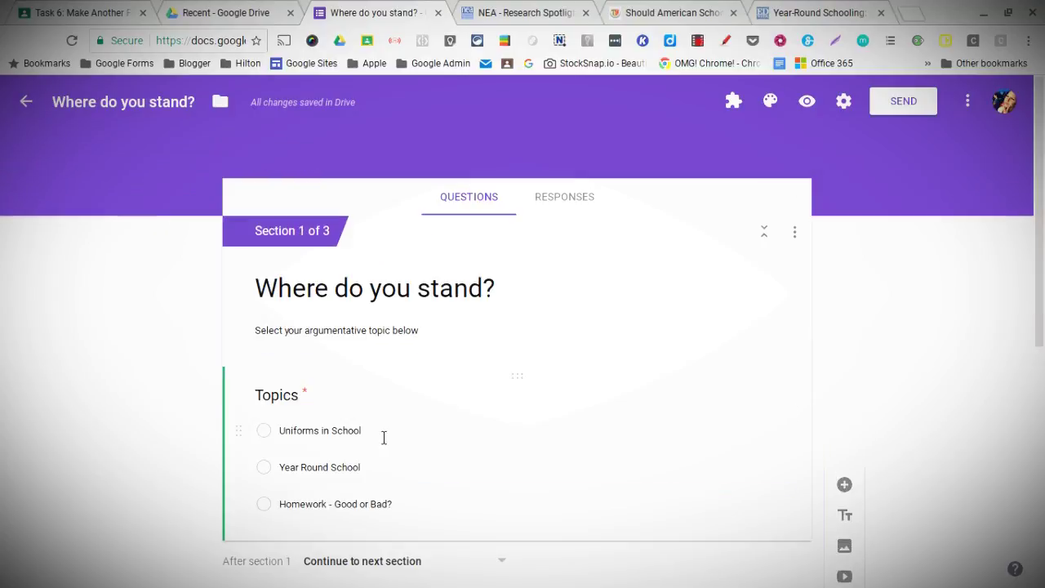
scroll(381, 449, down, 1)
scroll(384, 482, down, 4)
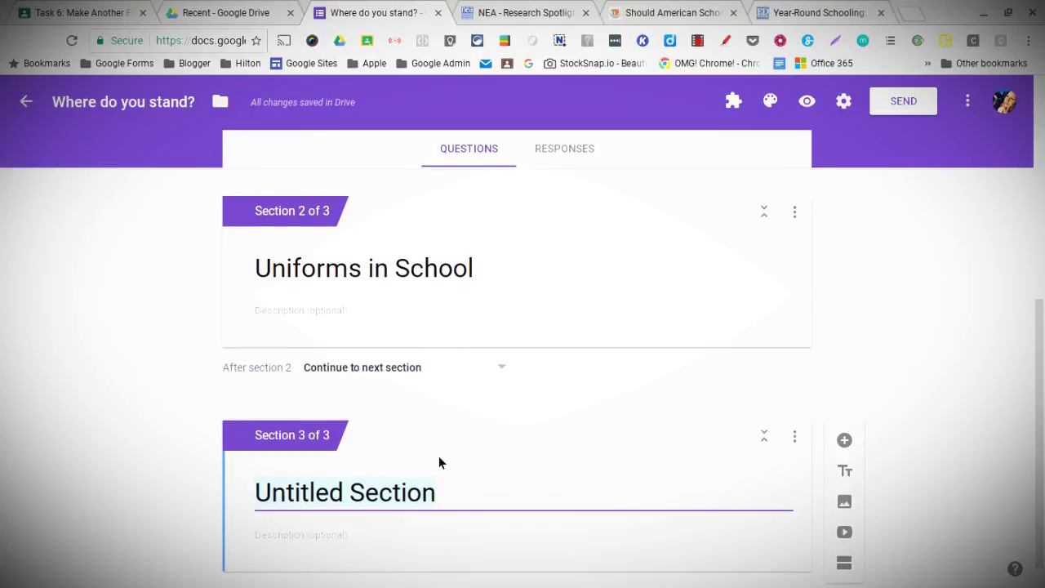
text(Year R)
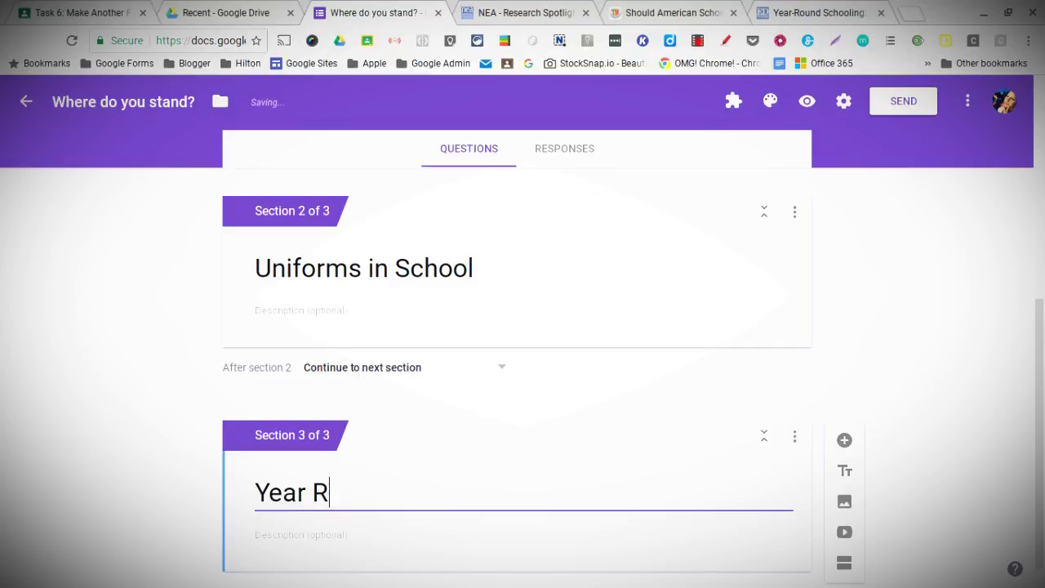
text(ound School)
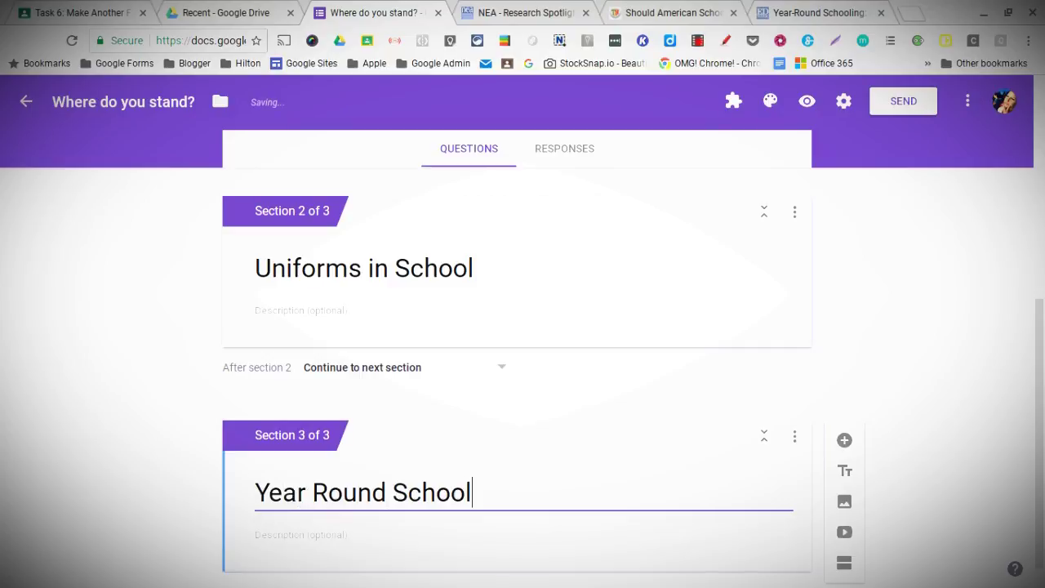
Step: Add a section after Year Round School and title it "Homework"
scroll(751, 425, down, 1)
click(855, 536)
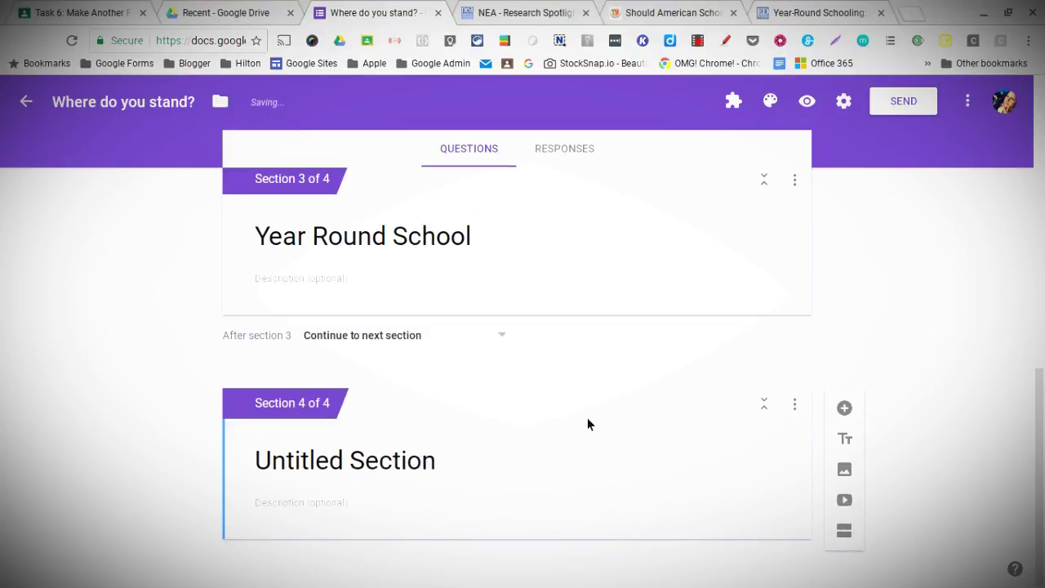
click(365, 462)
key(BackSpace)
text(Homework)
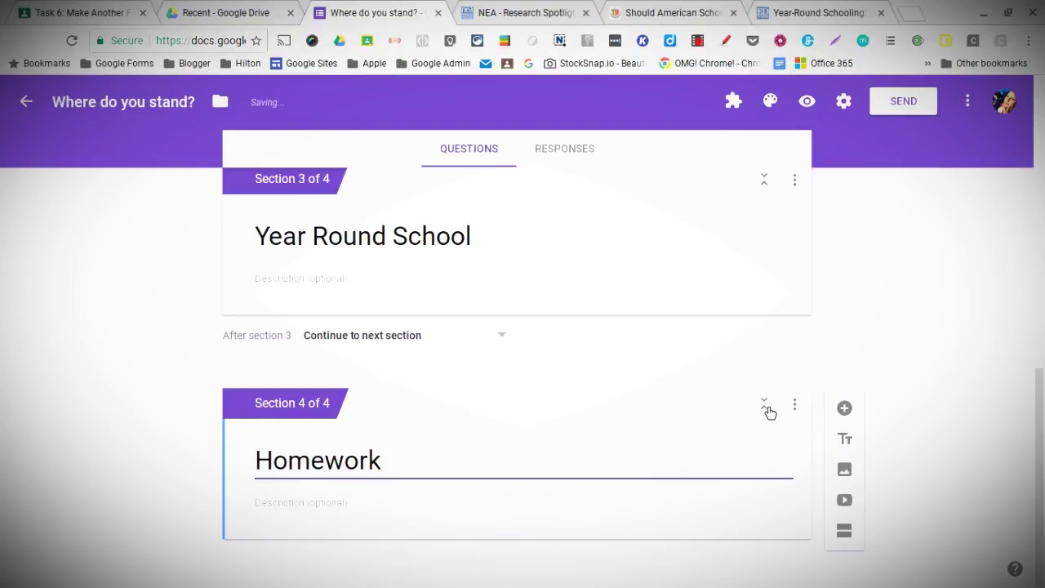
click(730, 418)
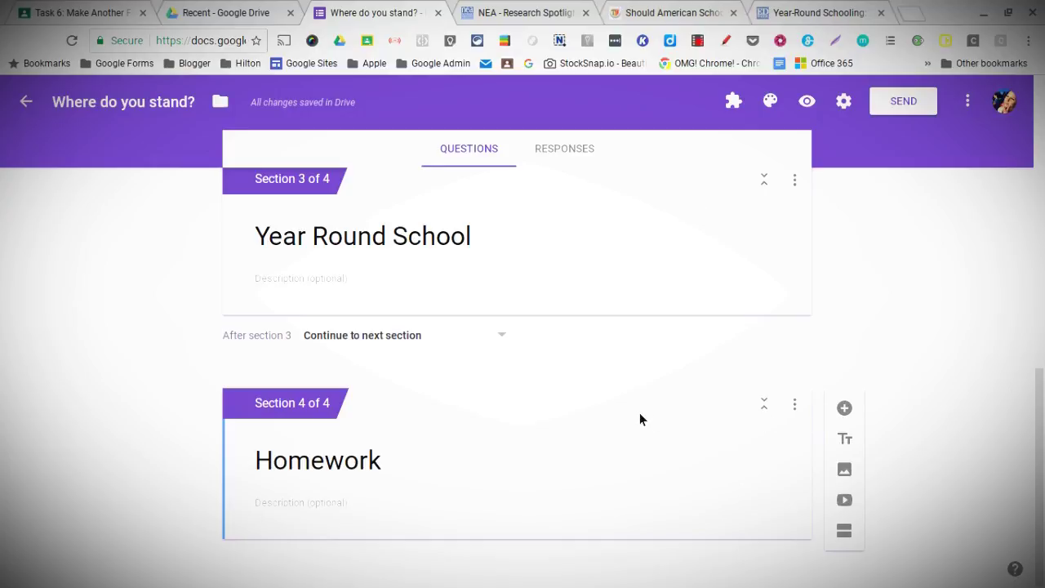
Step: Check the Homework section's options and review the order of the topic sections against the Topics question
click(807, 410)
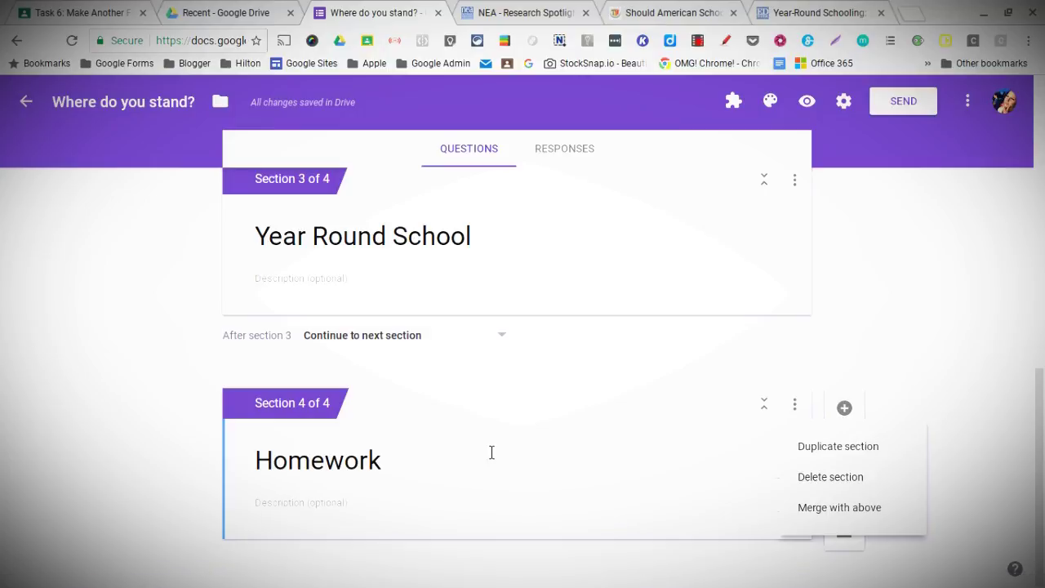
scroll(592, 434, up, 3)
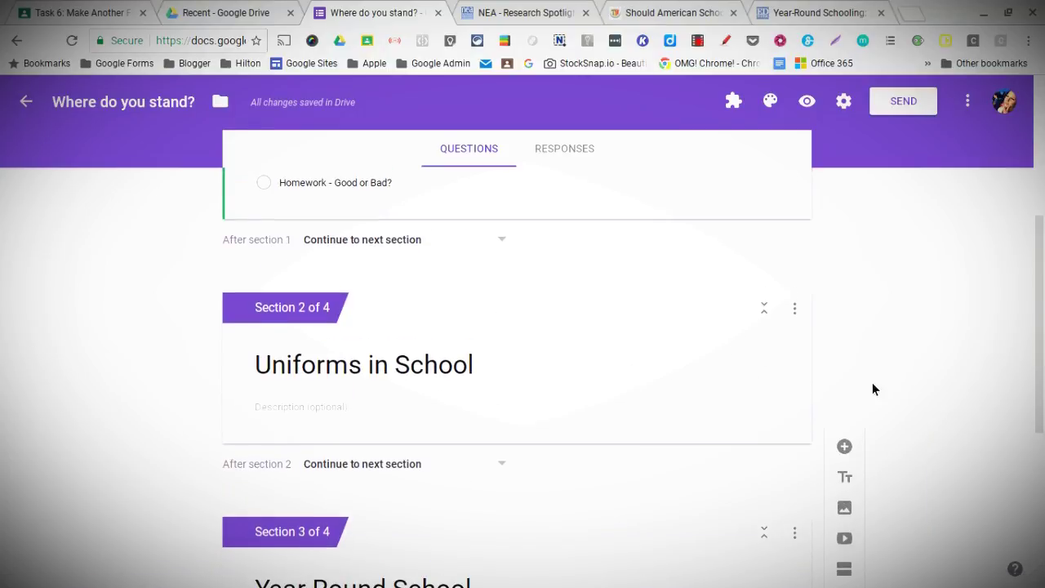
scroll(868, 368, down, 4)
scroll(825, 330, up, 1)
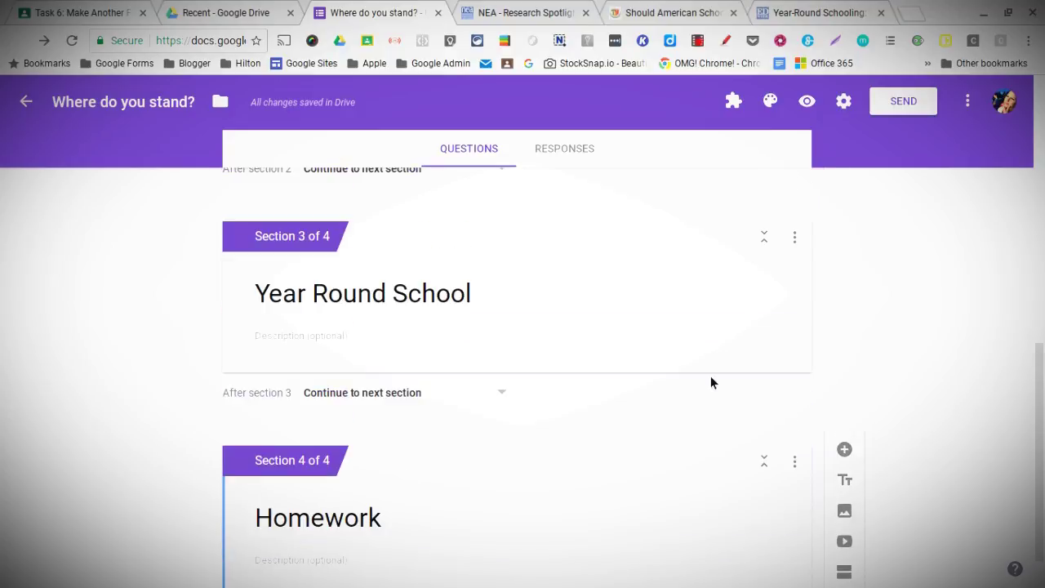
scroll(506, 355, up, 2)
scroll(512, 313, down, 3)
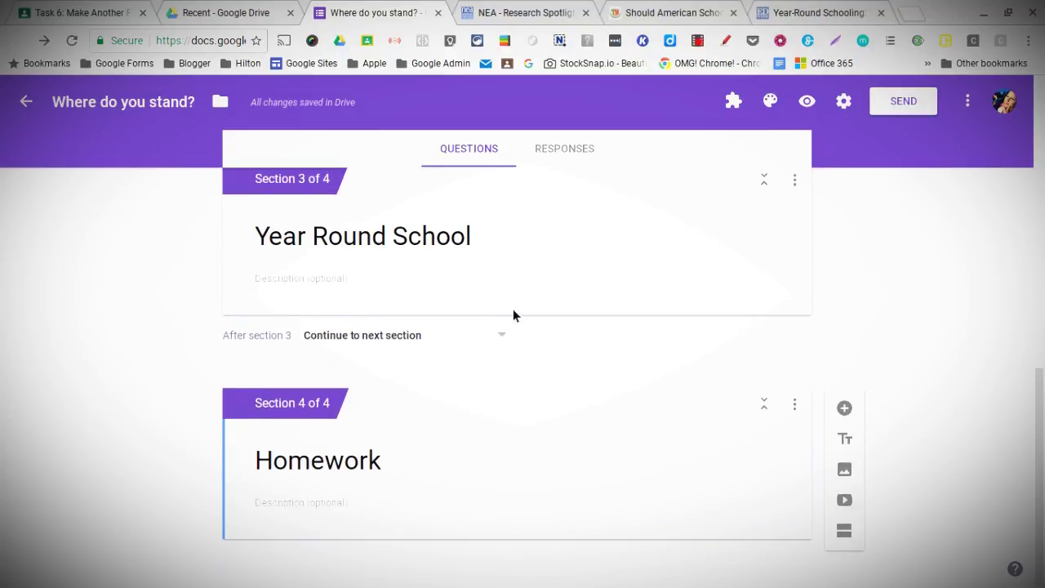
scroll(539, 359, up, 3)
scroll(535, 351, up, 3)
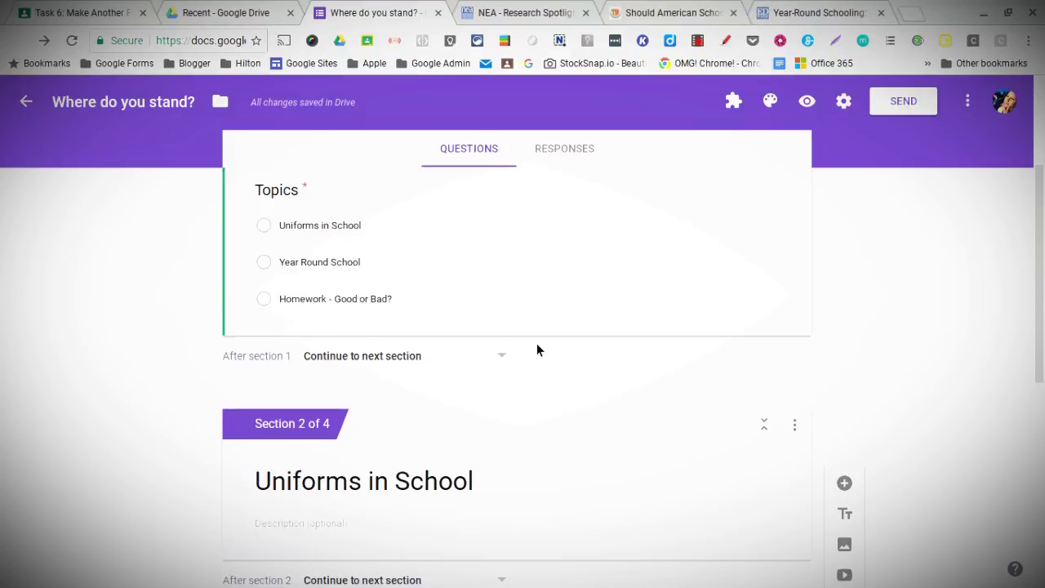
Step: Add the description "Use this section to research and organize your information to debate your side of the argument" to the Uniforms in School section
click(525, 495)
click(525, 546)
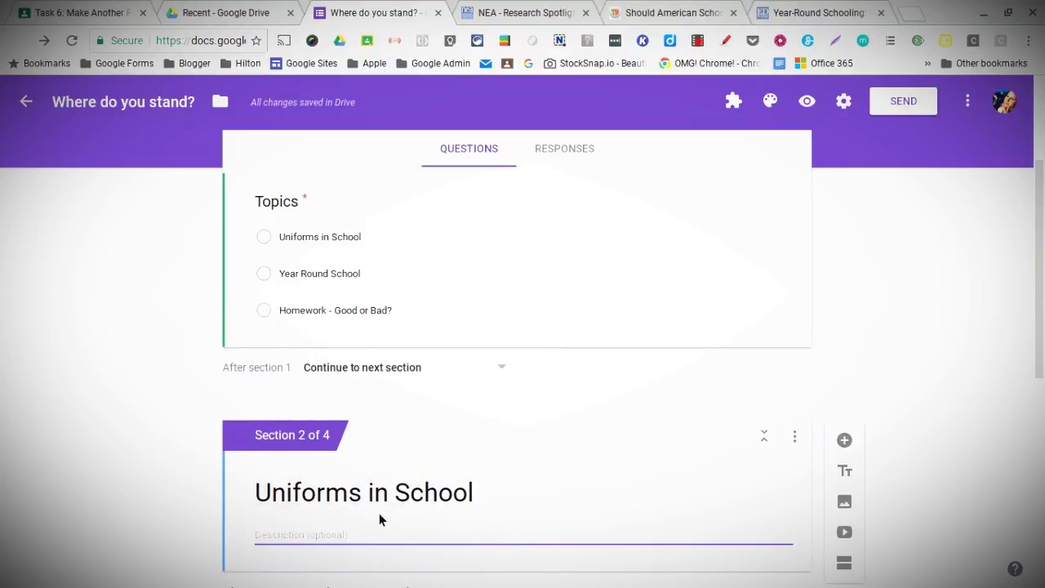
text(Use this section to reaearch and org)
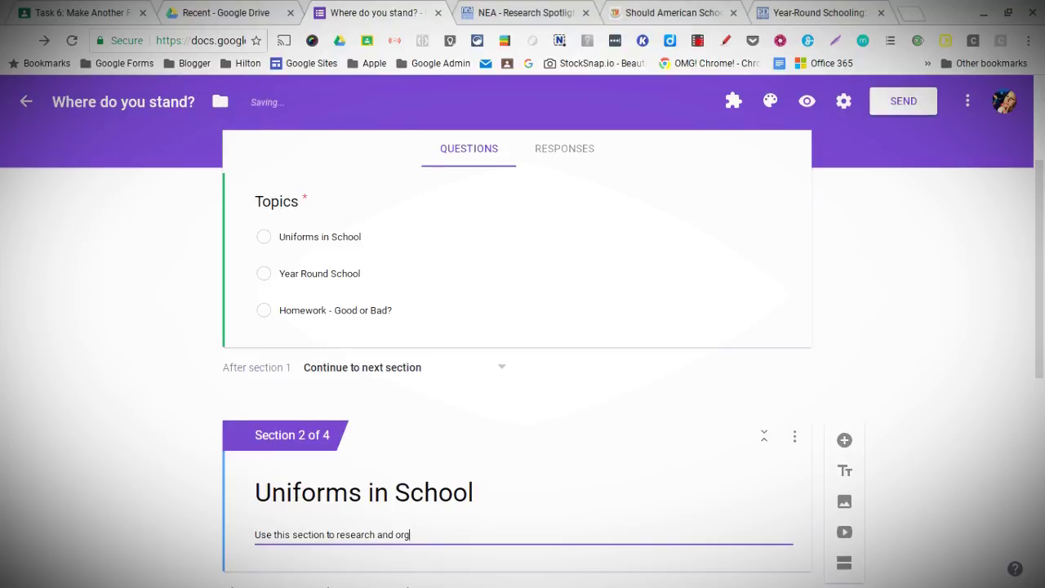
text(anize your i)
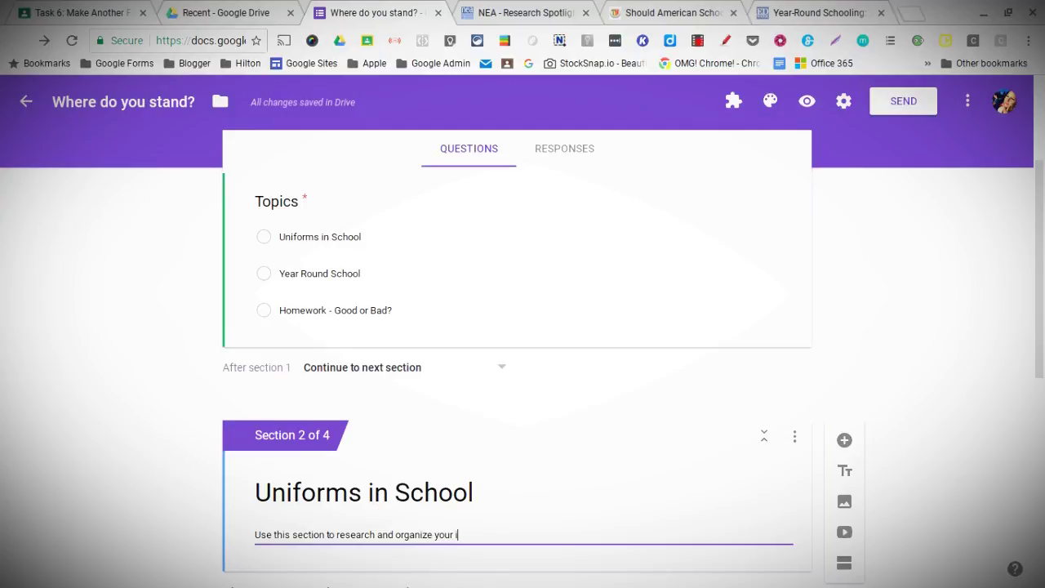
text(nformation to debate your side of the )
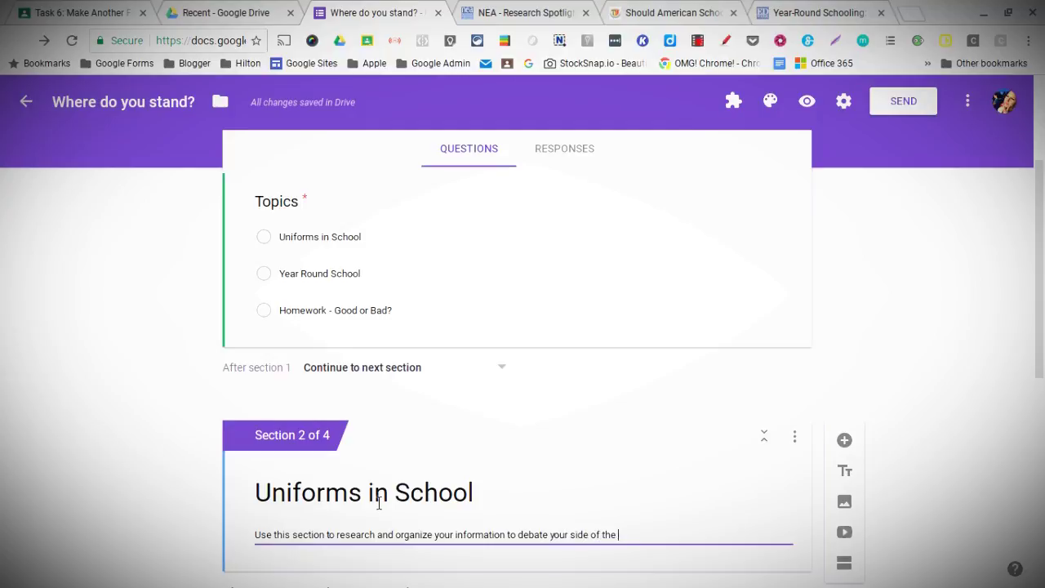
text(afgument)
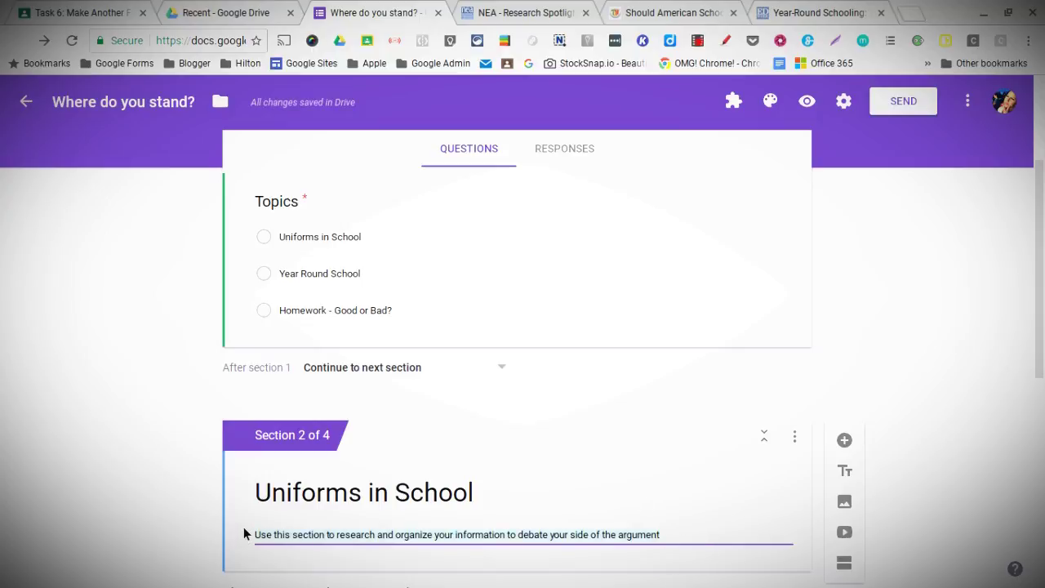
Step: Copy the Uniforms in School description into the descriptions of the Year Round School and Homework sections
scroll(383, 512, down, 3)
click(312, 494)
text(Use this section to research and organize your information to debate your side of the argument)
scroll(349, 477, down, 3)
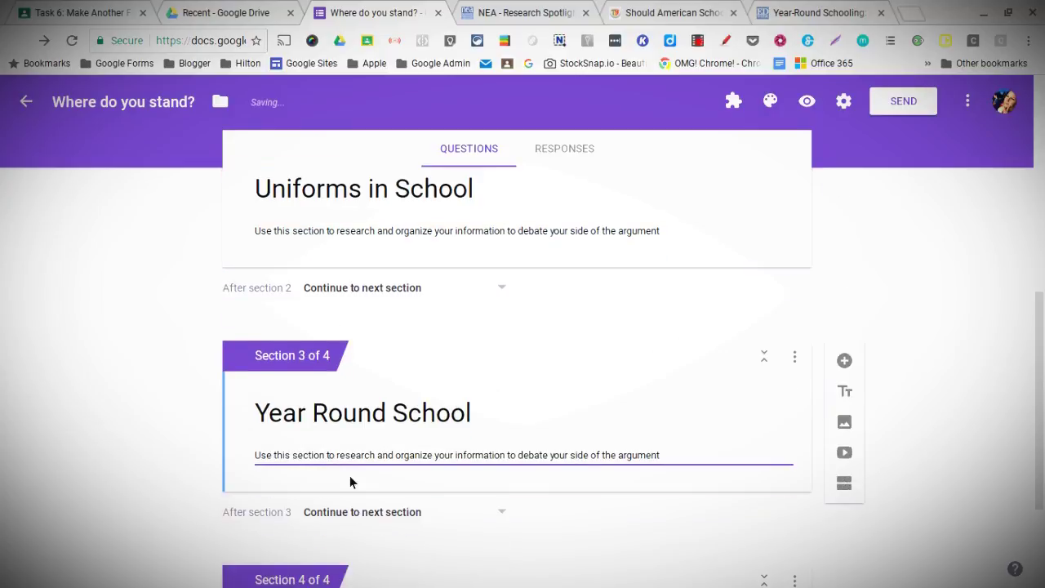
click(333, 504)
text(Use this section to research and organize your information to debate your side of the argument)
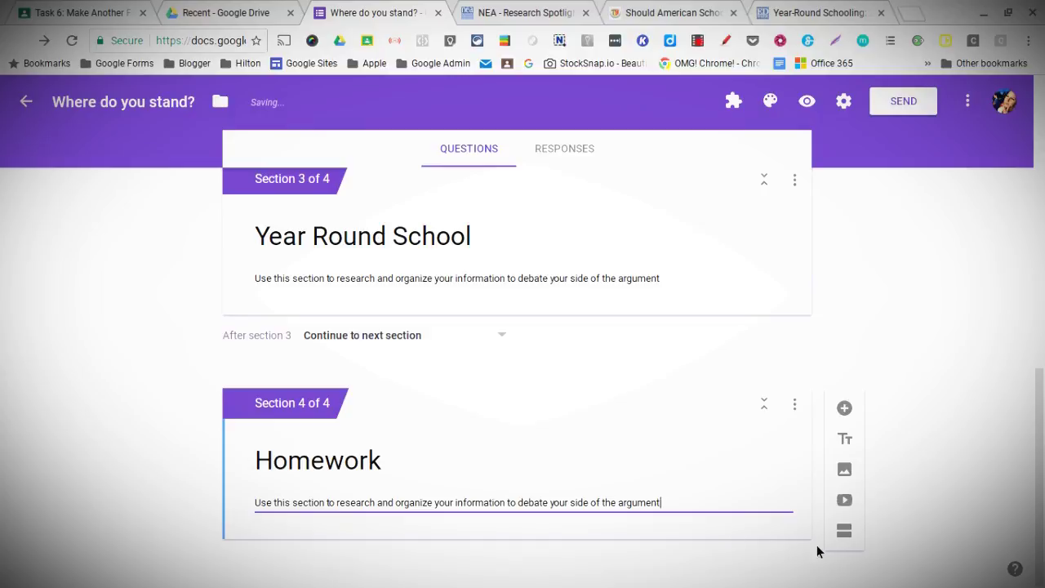
Step: Add a multiple choice question titled "What side of the argument are you on?" to the Uniforms in School section
scroll(865, 381, up, 4)
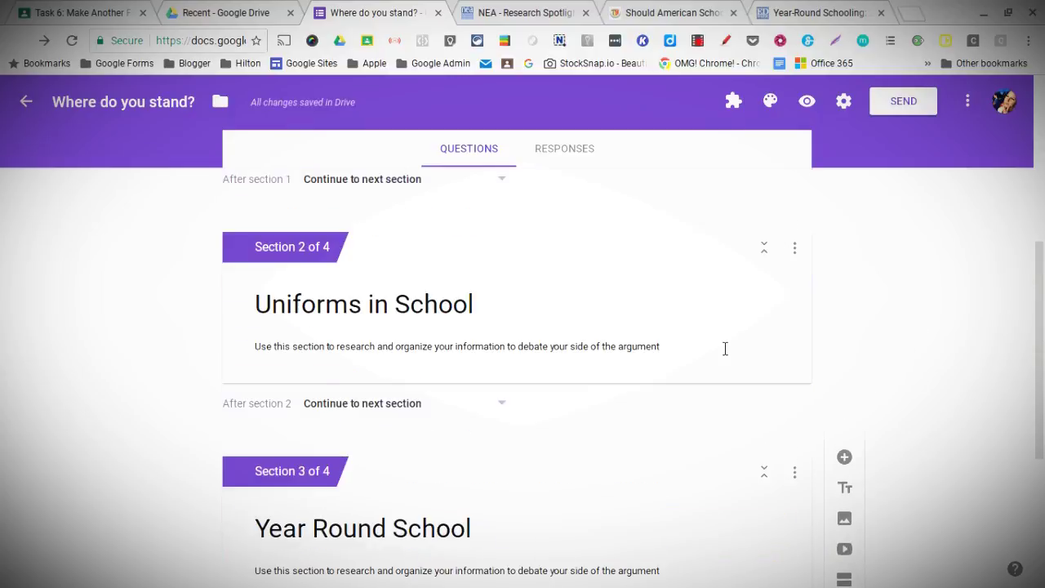
click(725, 349)
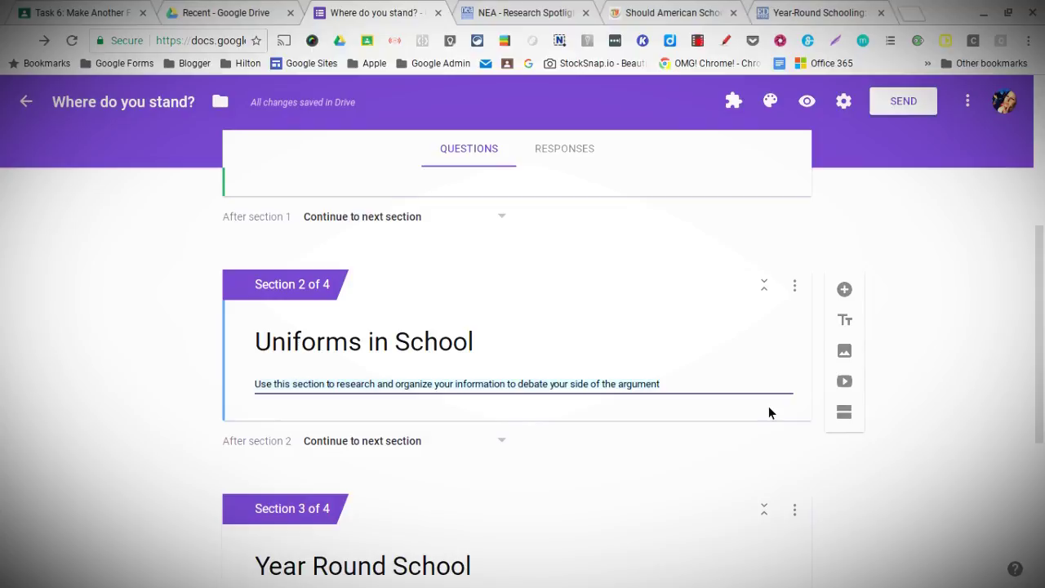
click(844, 289)
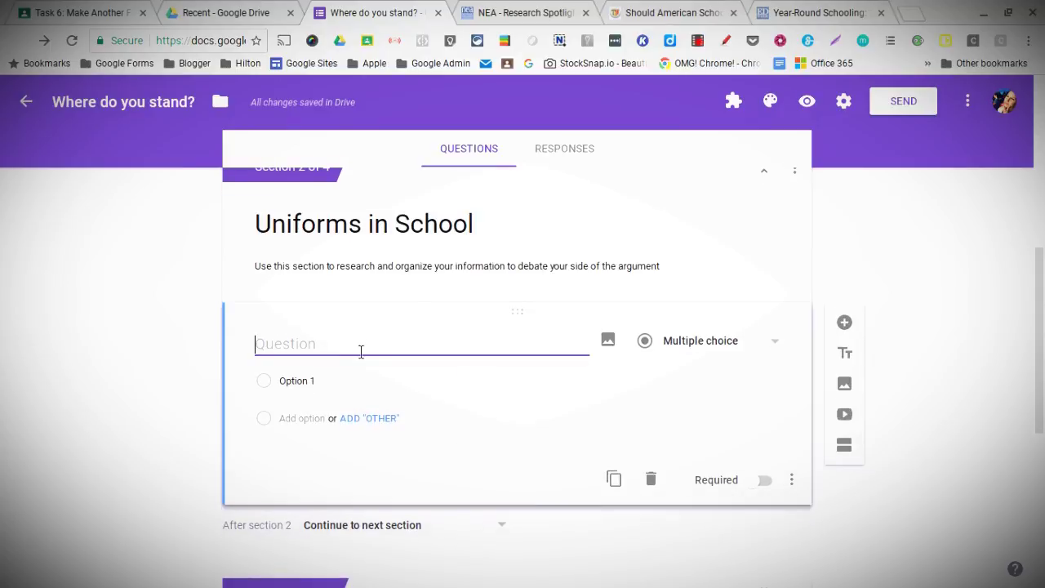
scroll(359, 342, up, 1)
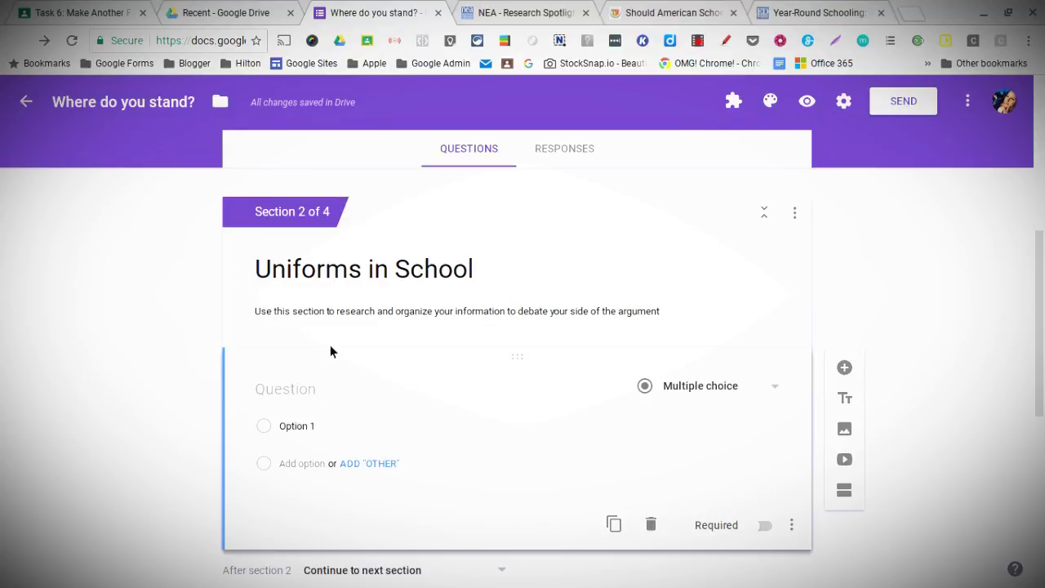
click(302, 392)
text(What s)
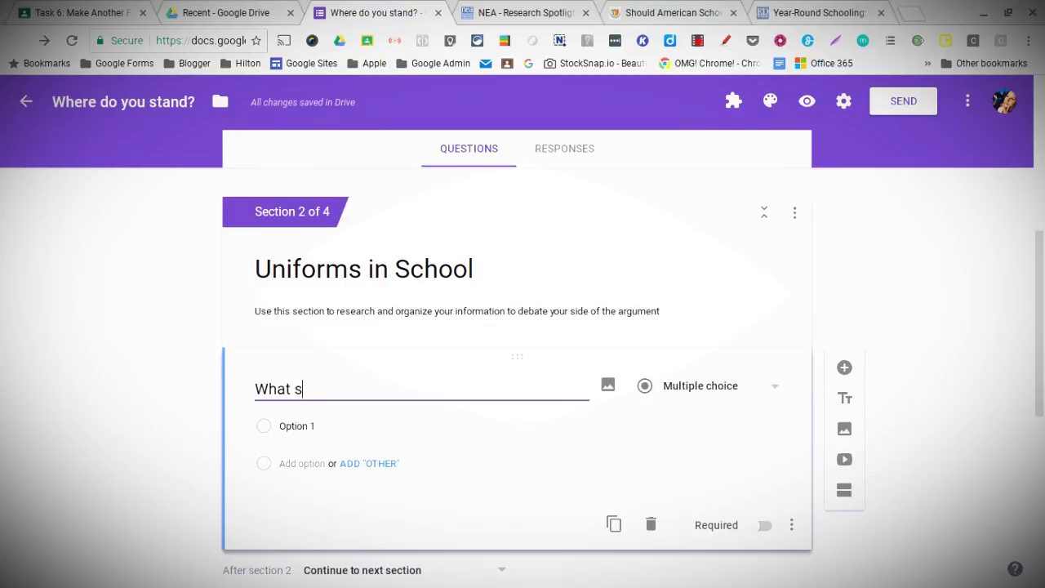
text(ide of the ar)
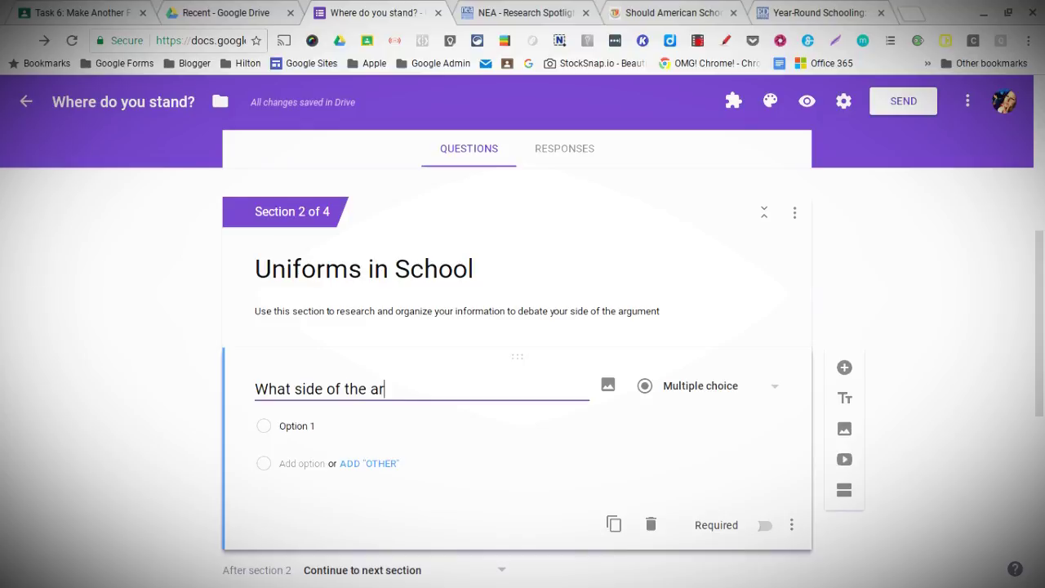
text(gument ar)
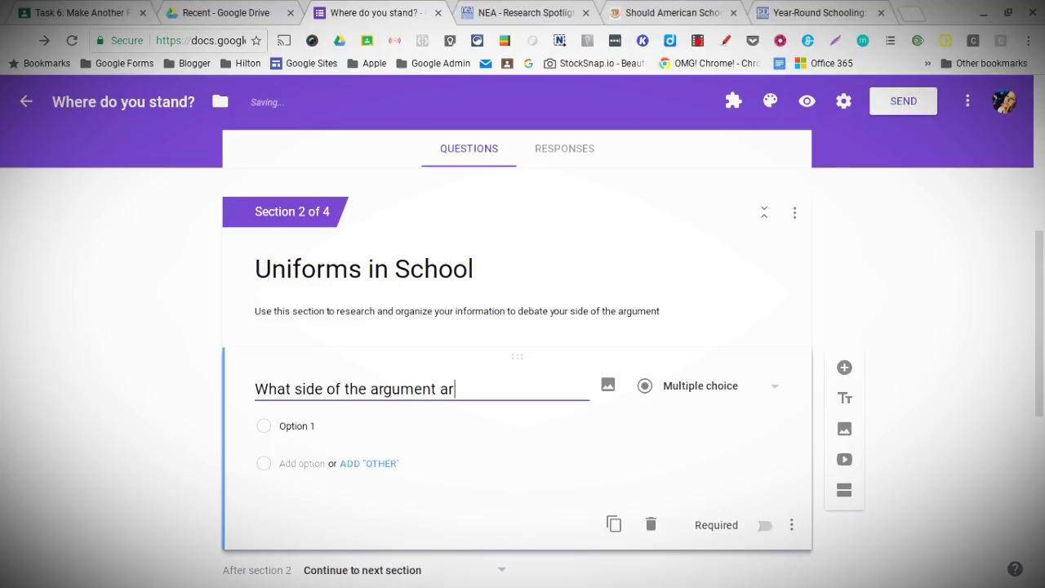
text(e you on?)
Step: Give the "What side of the argument are you on?" question the two options "Yes" and "No"
click(313, 426)
text(Ye)
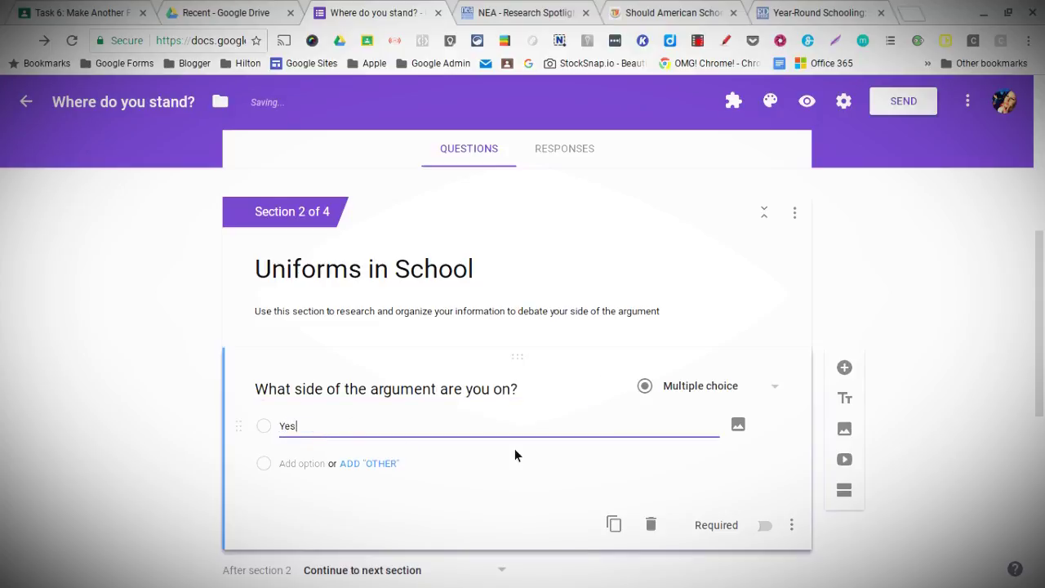
text(s)
key(Return)
key(Return)
key(BackSpace)
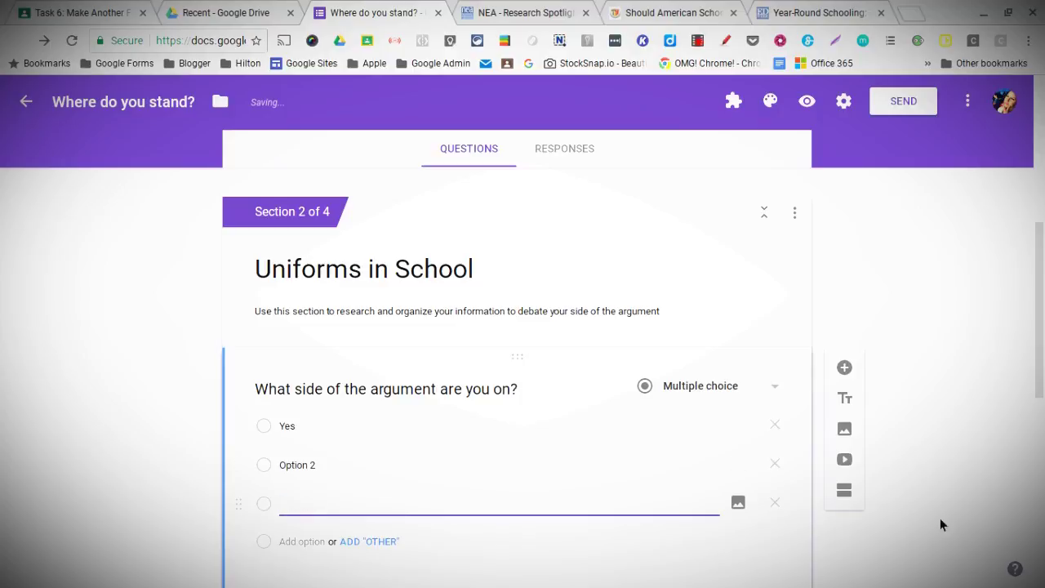
click(786, 502)
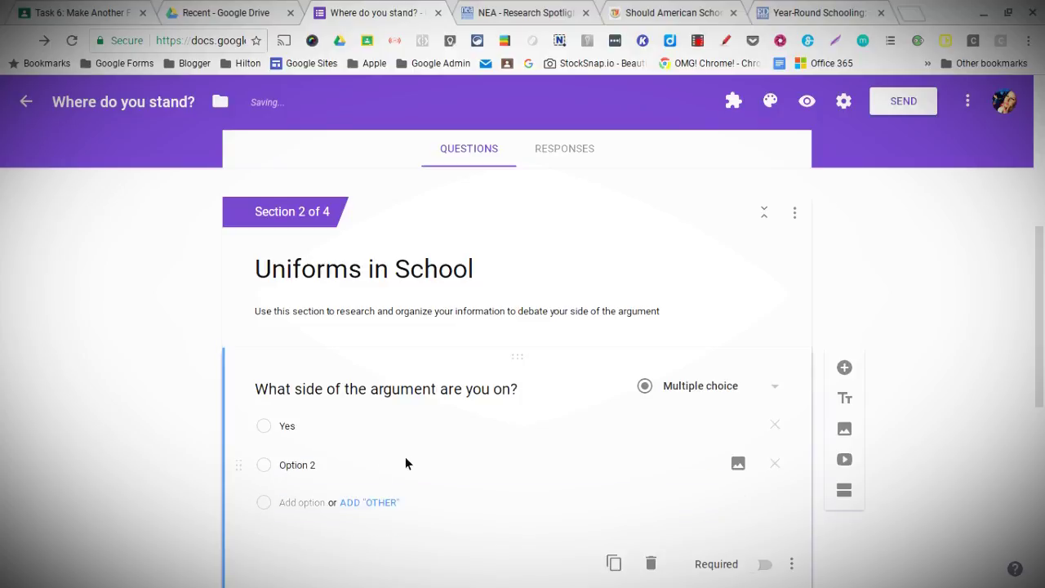
click(341, 472)
text(No)
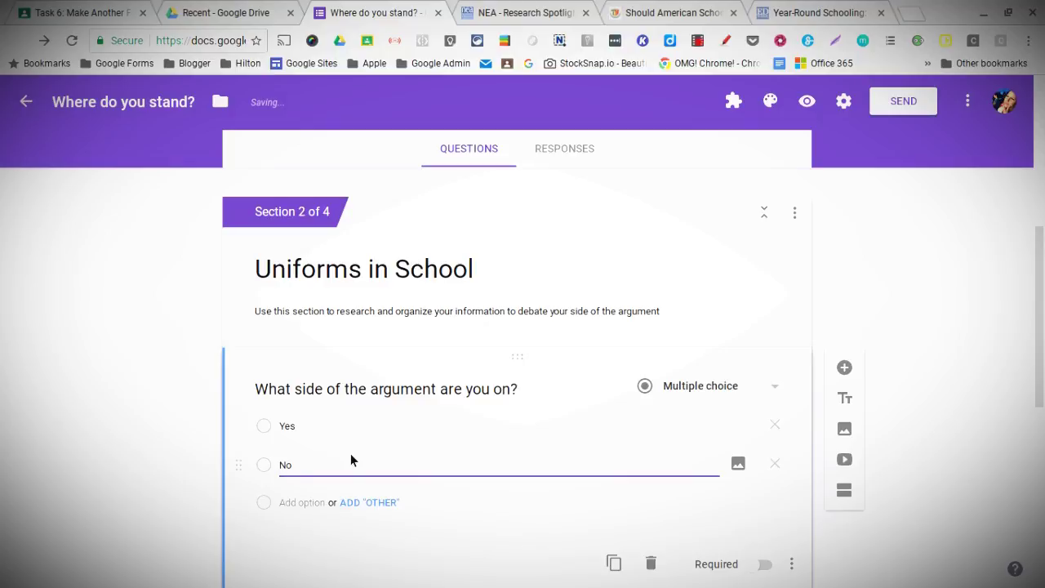
Step: Add an untitled Paragraph question below the Yes/No question in the Uniforms in School section
scroll(350, 473, down, 1)
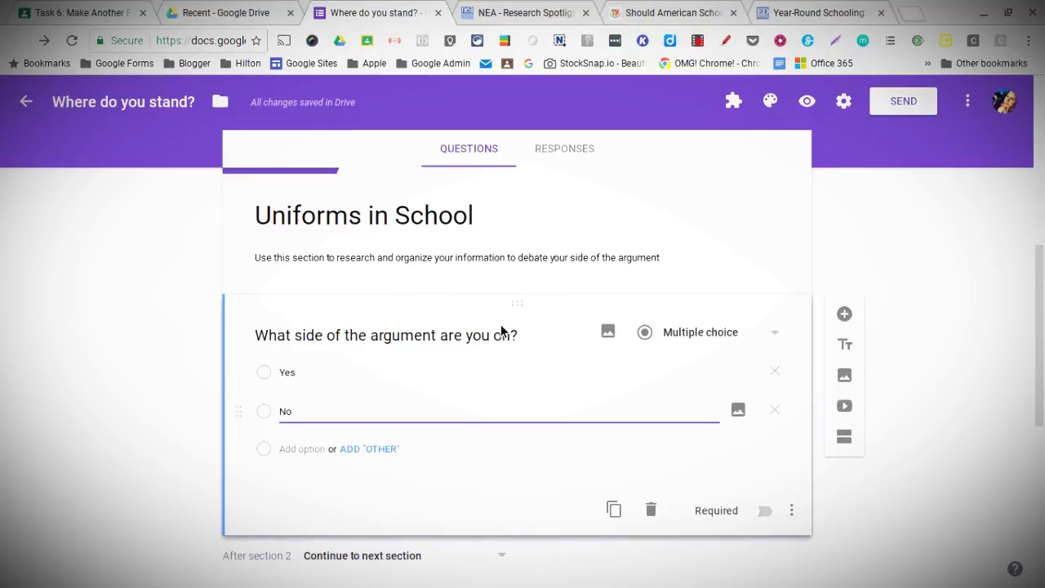
scroll(572, 323, down, 2)
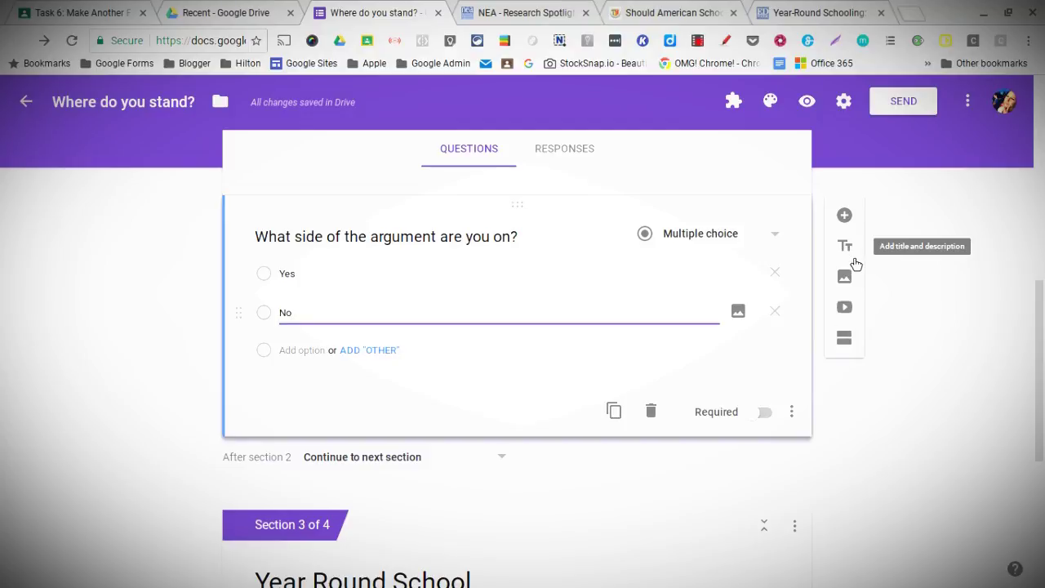
click(845, 216)
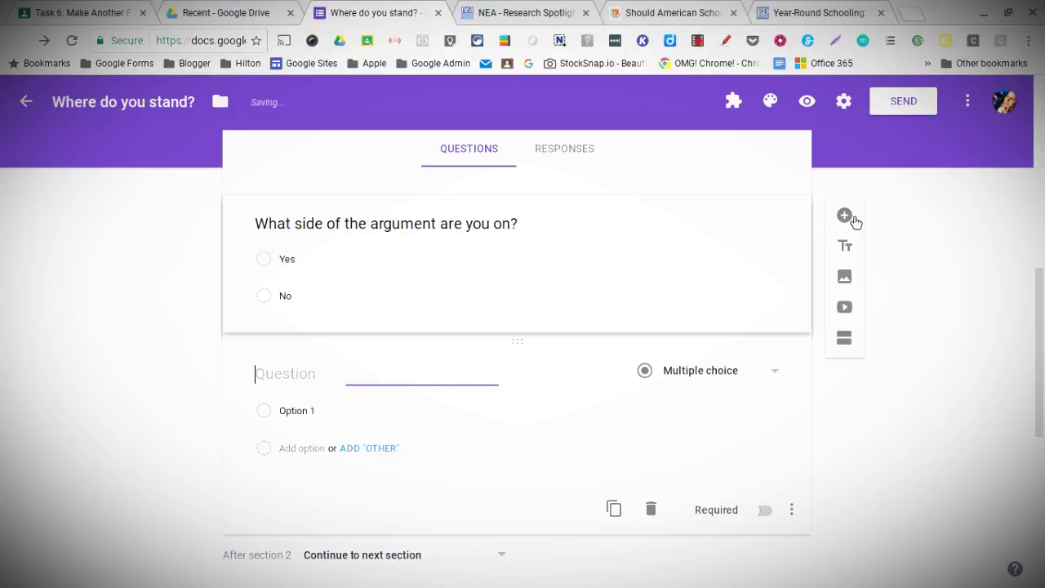
click(683, 371)
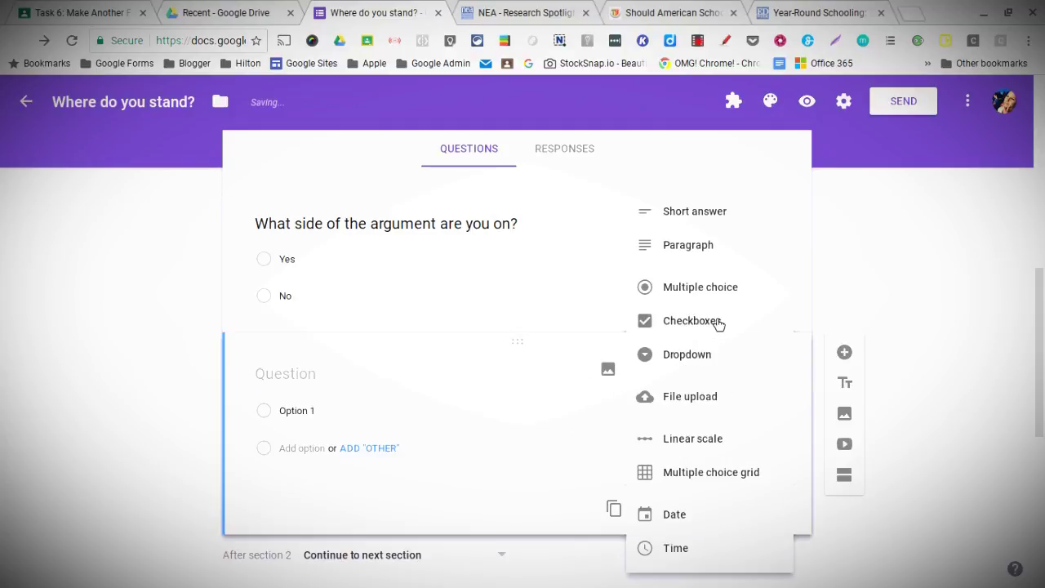
click(700, 248)
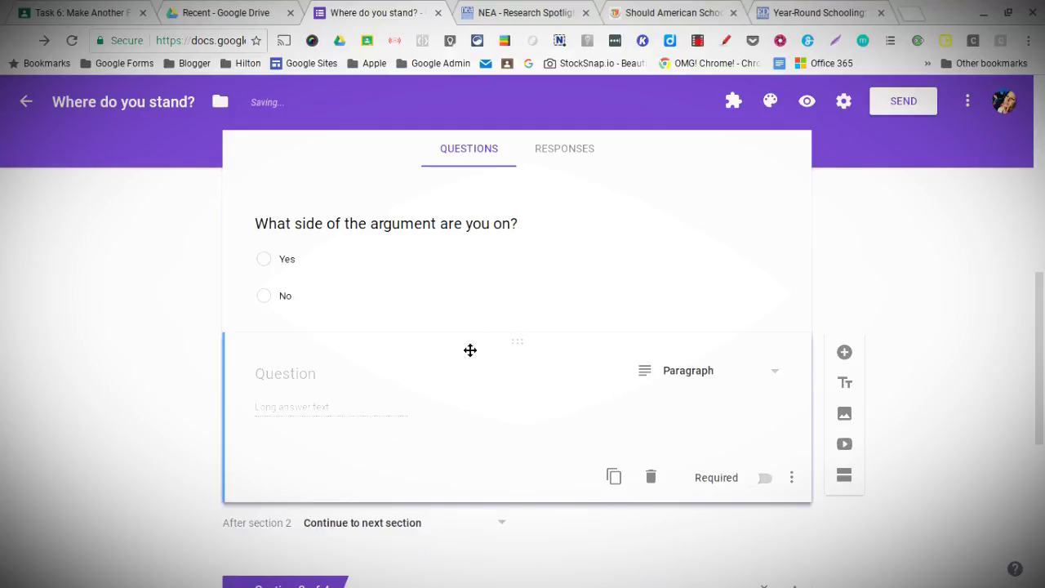
click(327, 375)
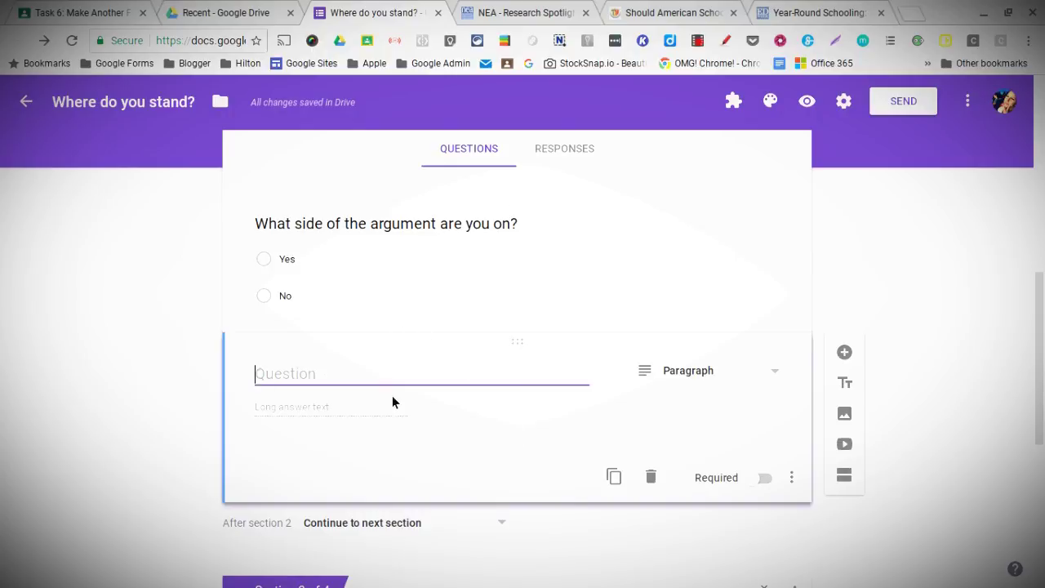
Step: Look through the open NEA, TeachHUB and Year-Round Schooling articles as research sources and return to the form
click(466, 15)
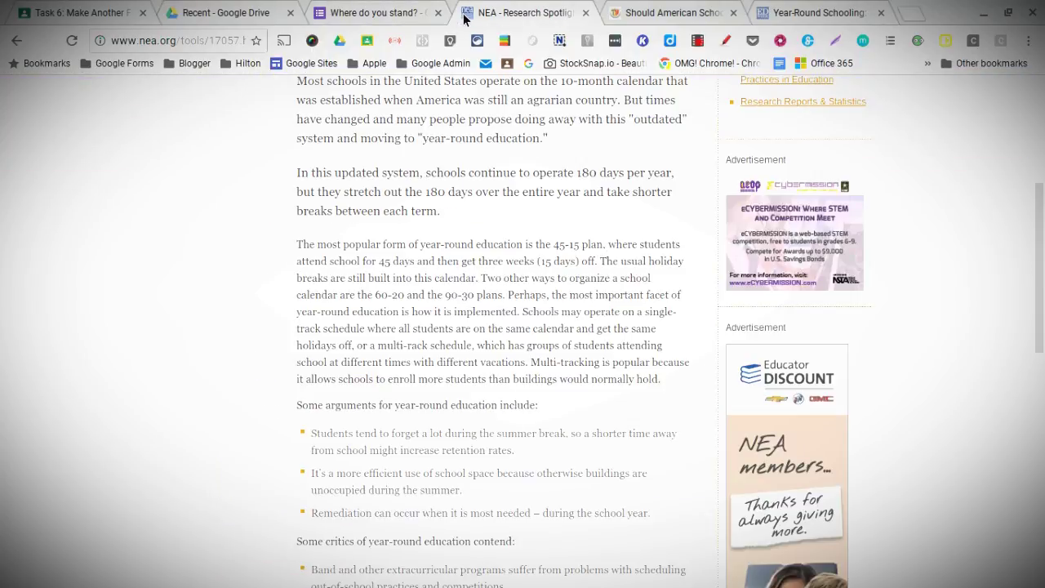
click(384, 15)
scroll(429, 415, down, 1)
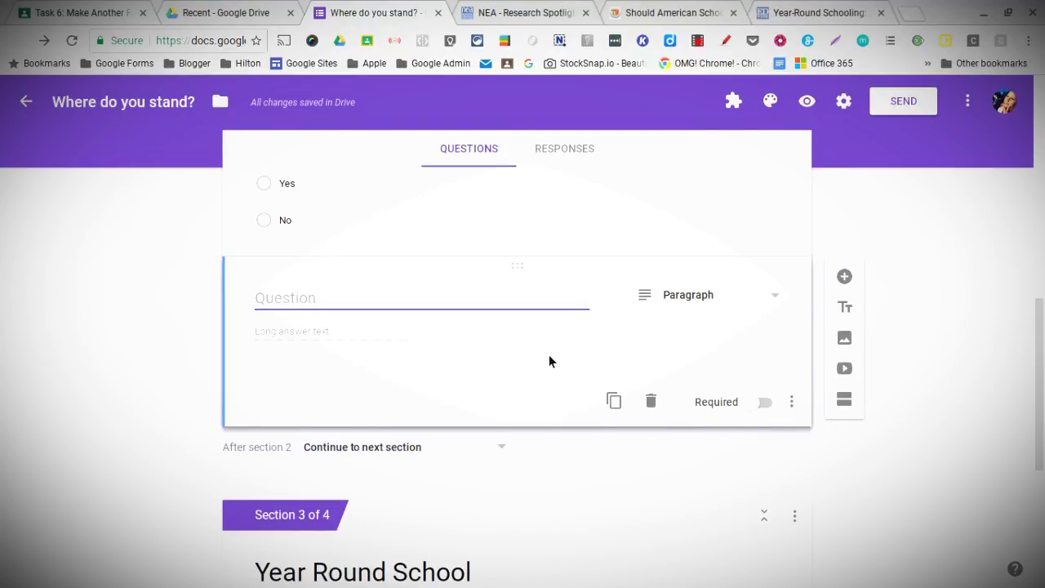
scroll(549, 354, up, 2)
scroll(574, 315, down, 1)
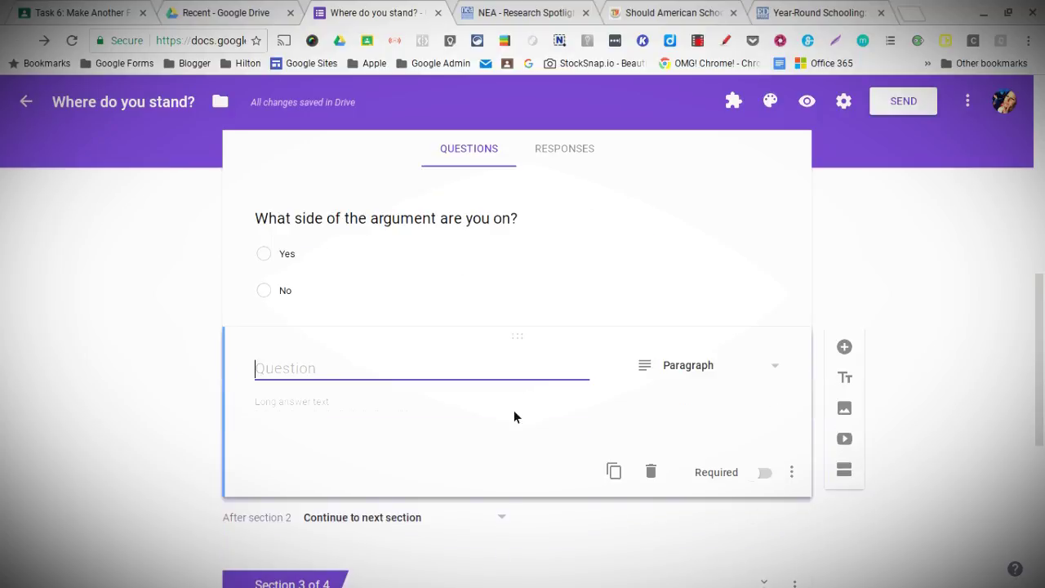
click(543, 12)
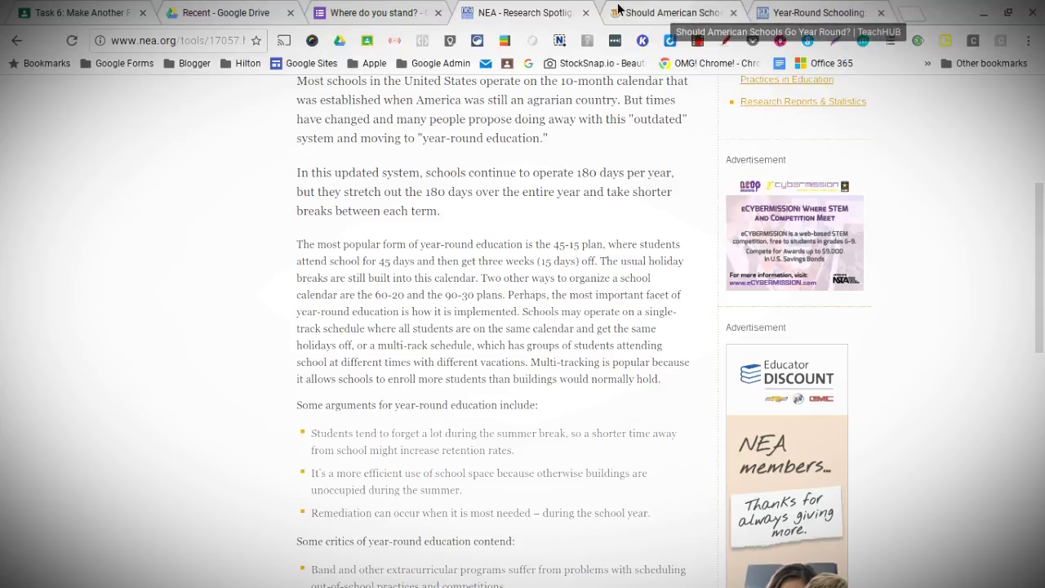
click(649, 12)
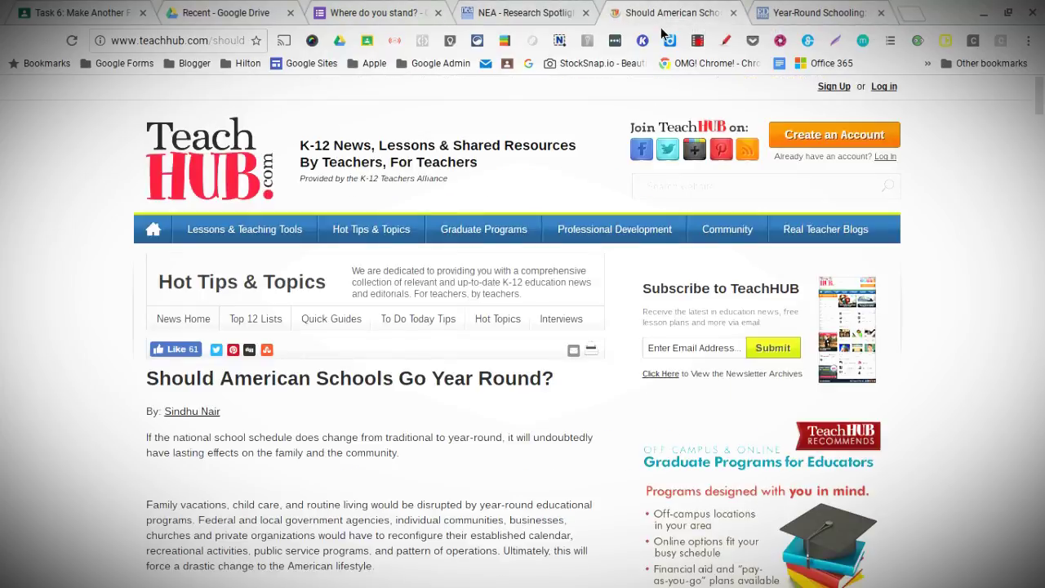
scroll(269, 319, down, 3)
scroll(270, 317, down, 4)
scroll(287, 326, down, 8)
scroll(319, 257, up, 3)
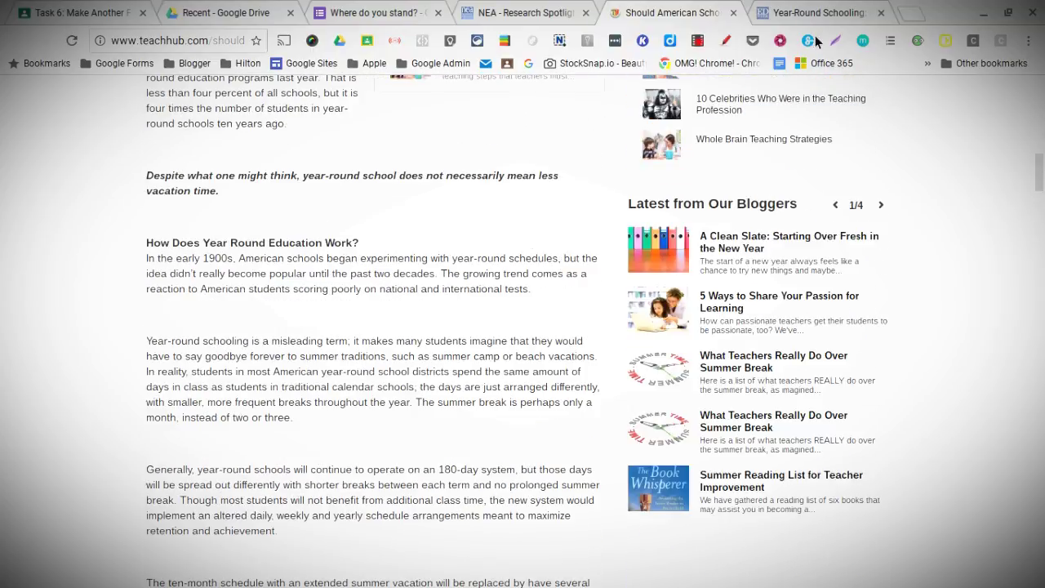
click(817, 12)
click(645, 12)
click(525, 13)
click(376, 12)
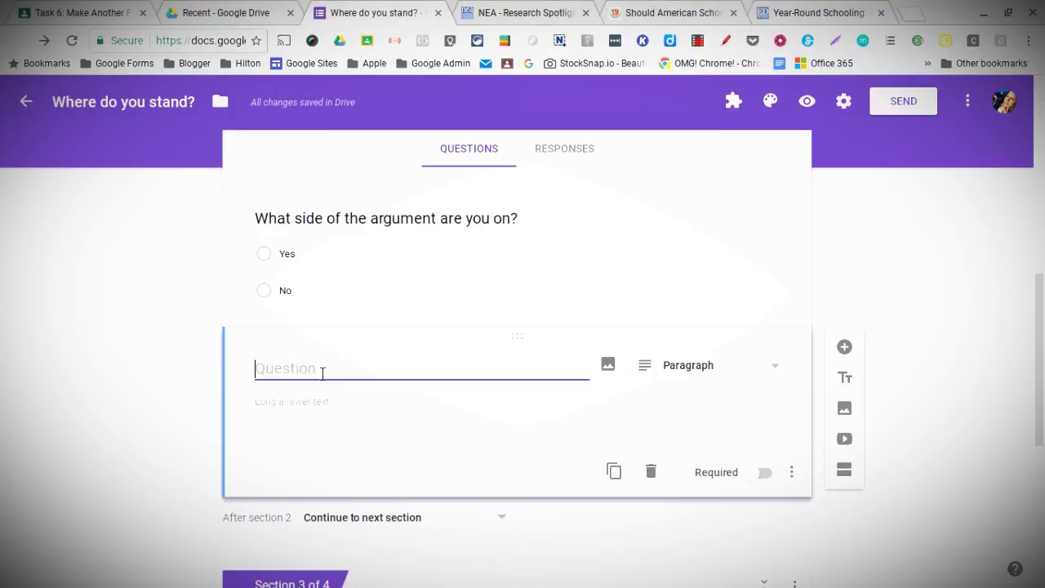
Step: Review the form's introduction, the Topics question and the Uniforms in School section with its questions
scroll(324, 375, up, 2)
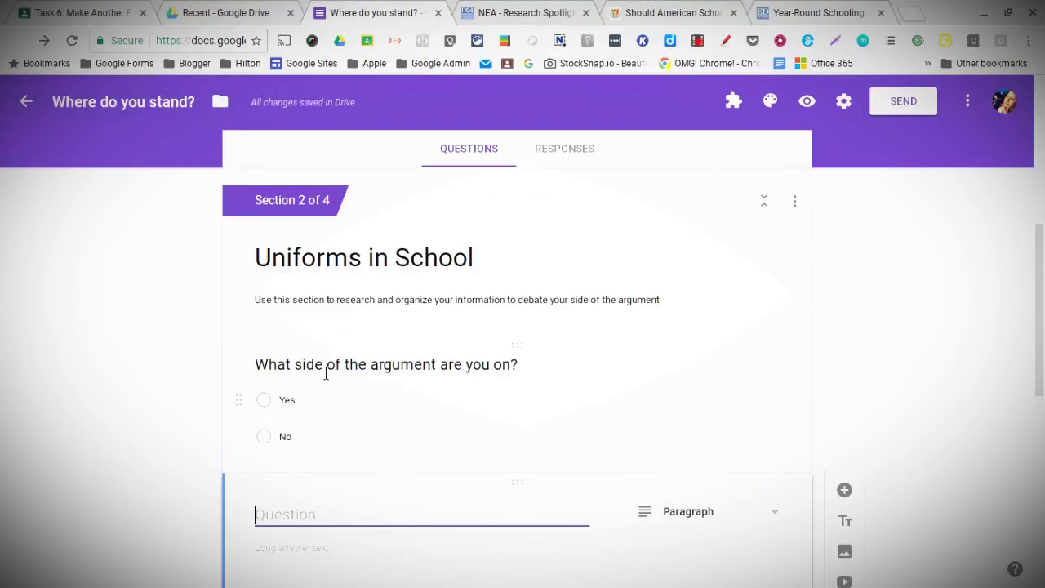
scroll(325, 373, up, 2)
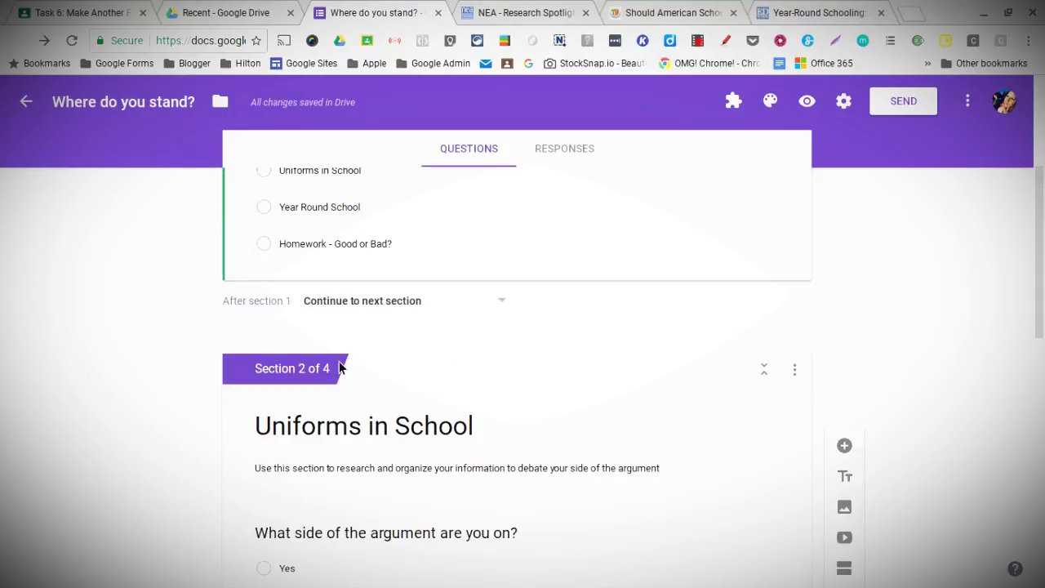
scroll(342, 359, down, 2)
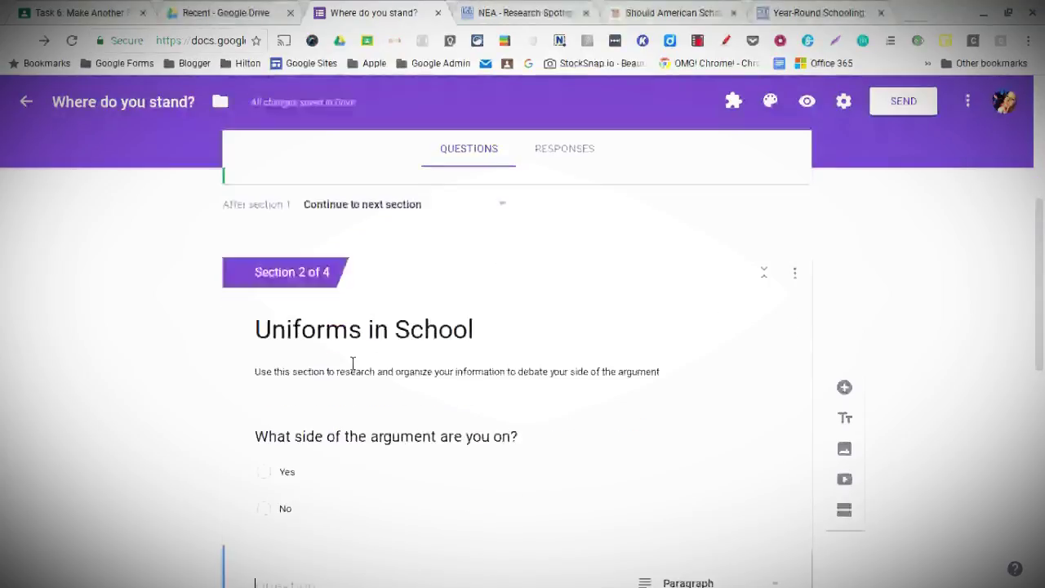
scroll(351, 359, down, 2)
scroll(354, 349, down, 2)
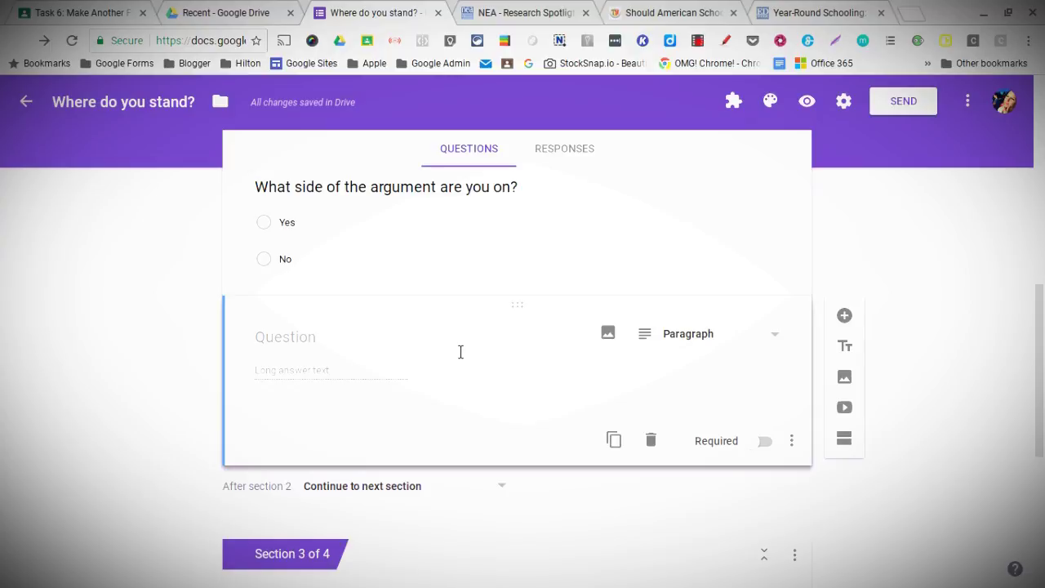
scroll(461, 352, up, 3)
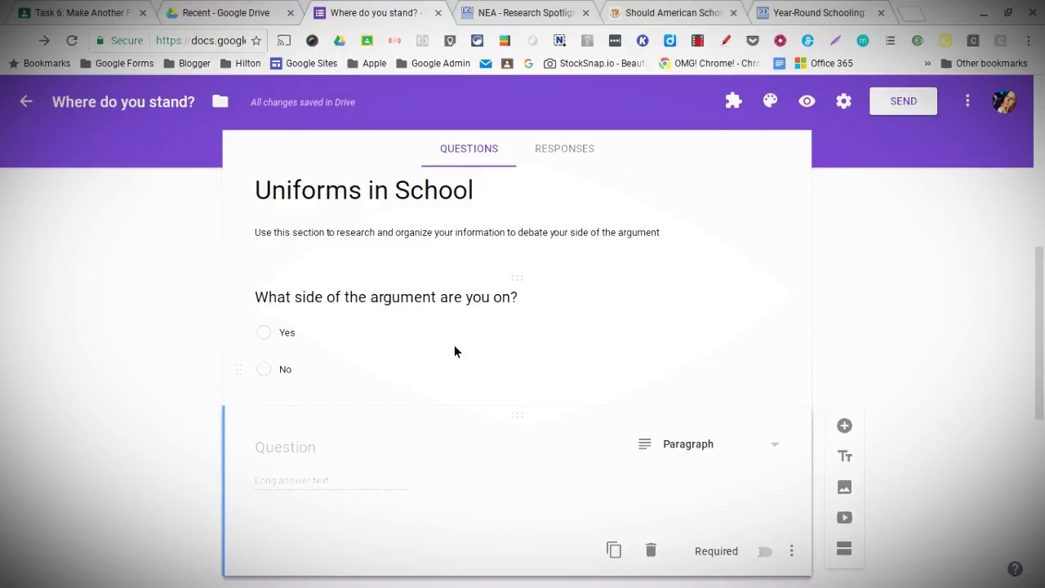
scroll(456, 351, up, 3)
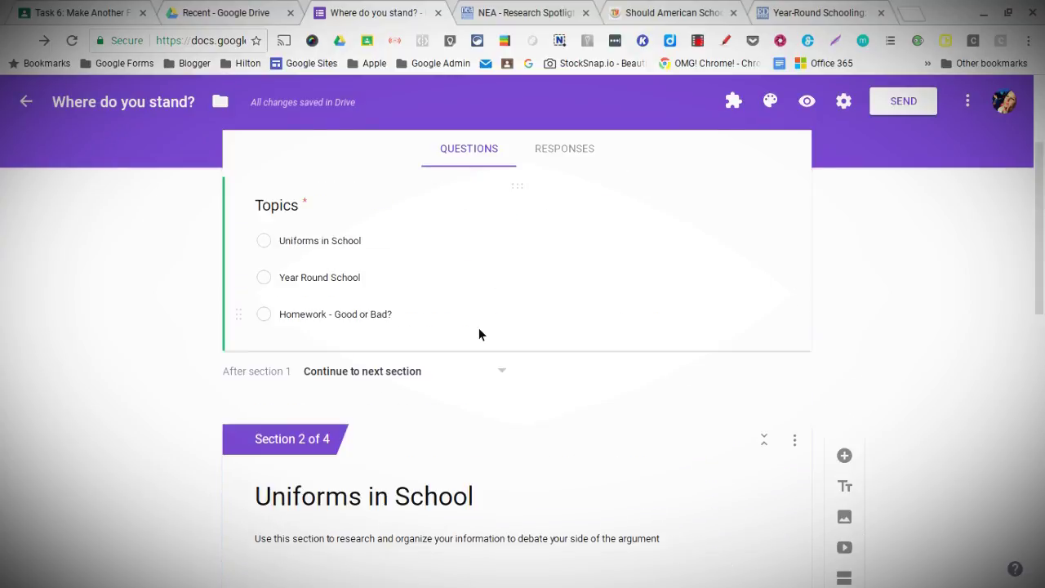
scroll(479, 334, up, 3)
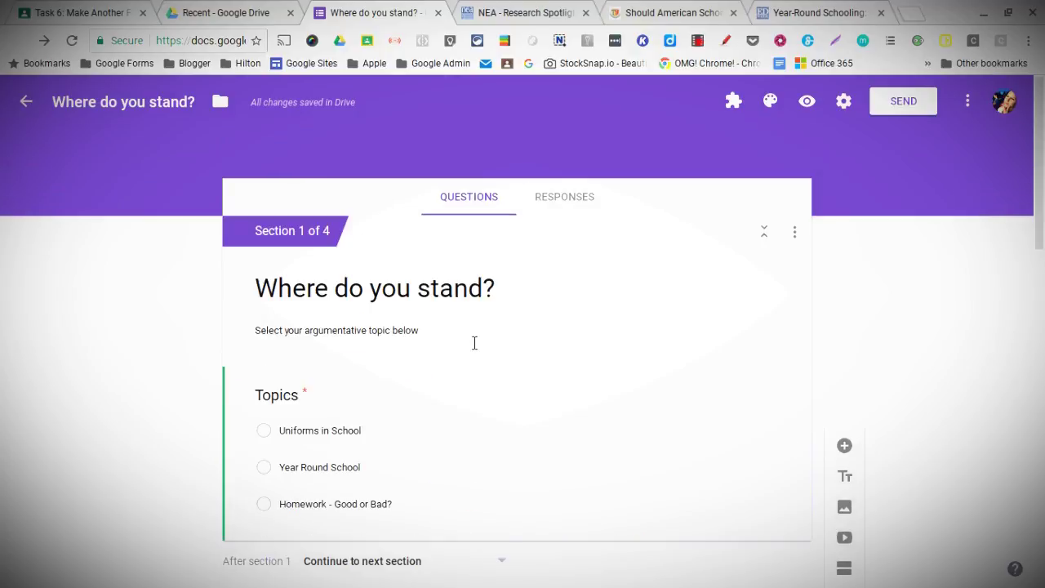
scroll(478, 335, down, 4)
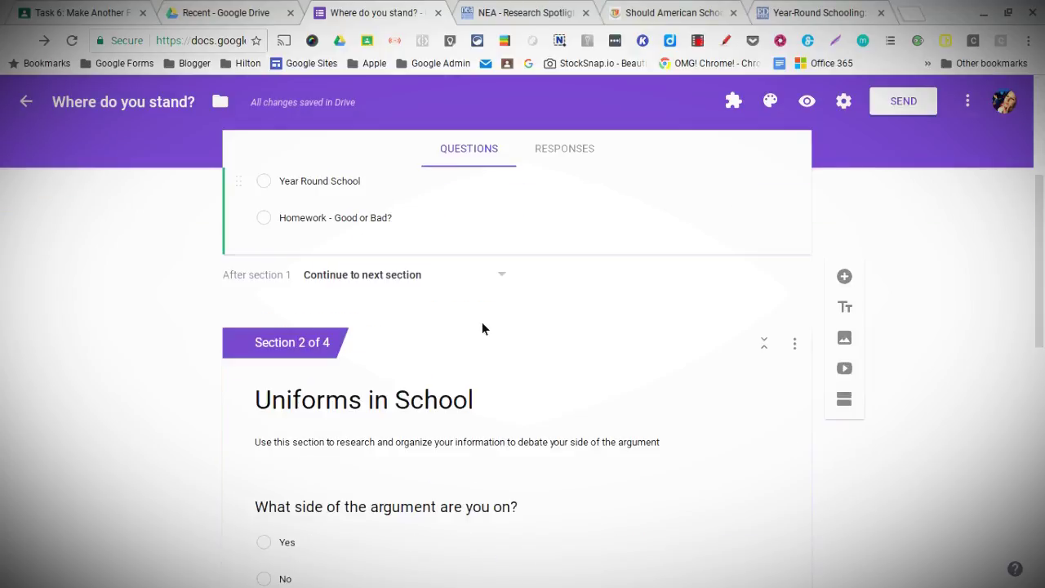
Step: Title the empty Paragraph question "Read the following article. Come up with three supporting details for your argument."
click(482, 328)
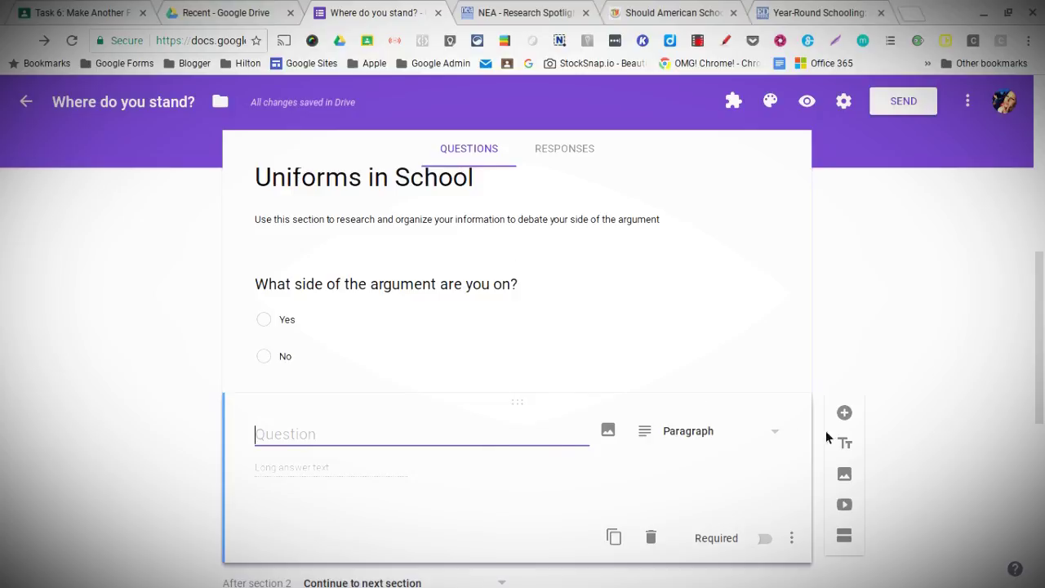
scroll(869, 439, down, 1)
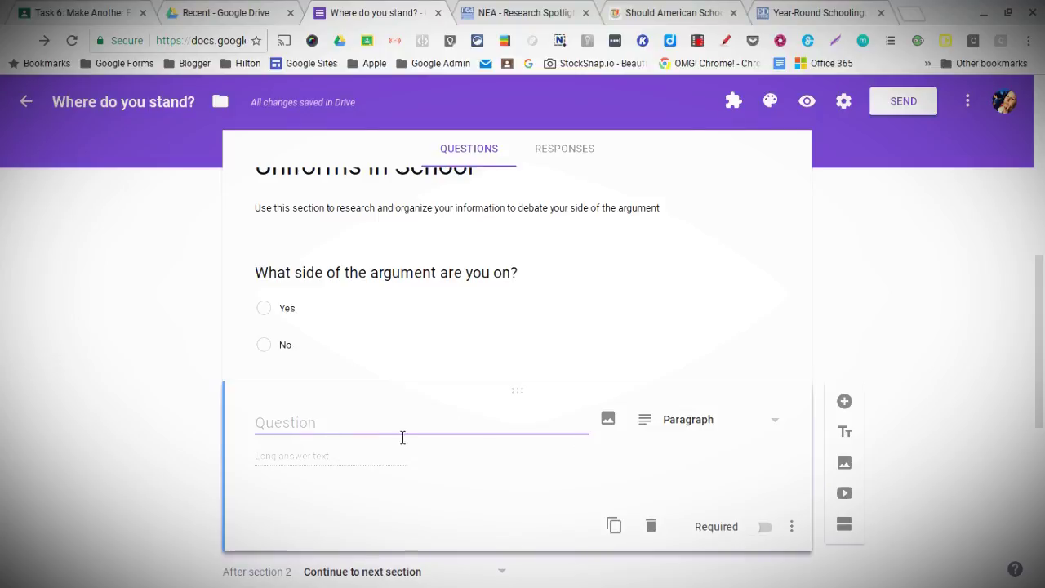
text(Read )
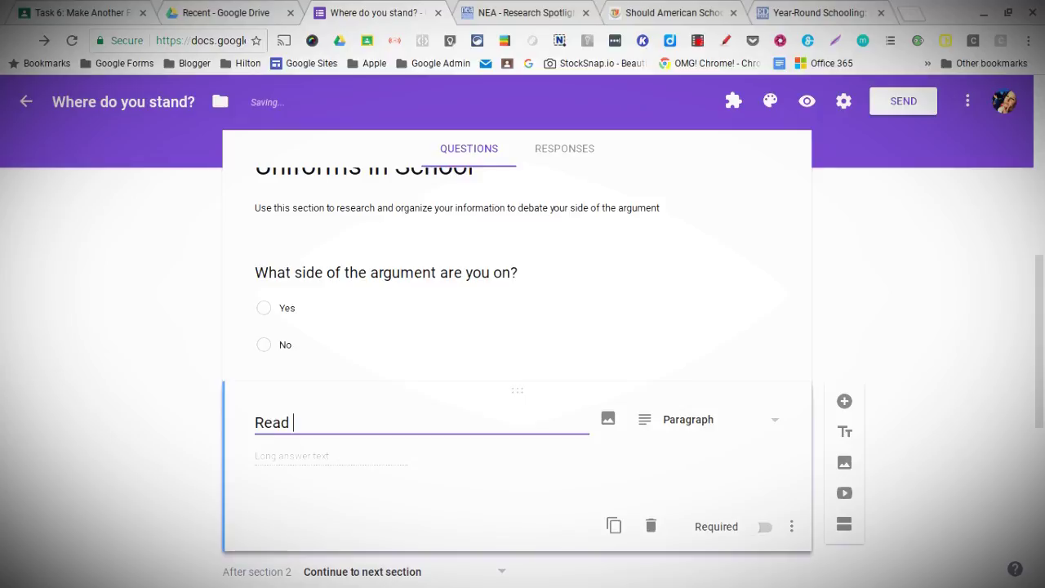
text(t)
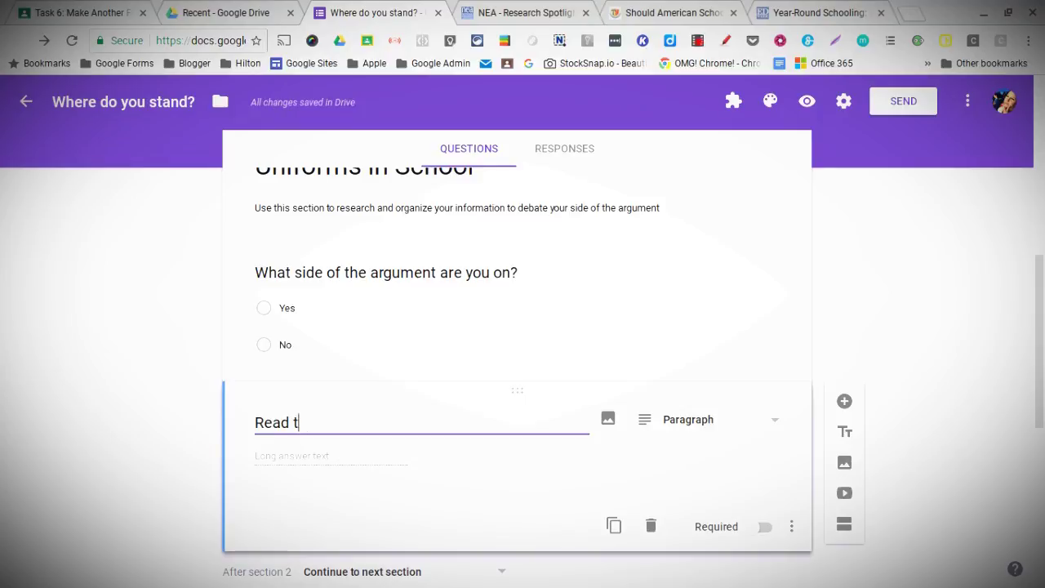
text(he followi)
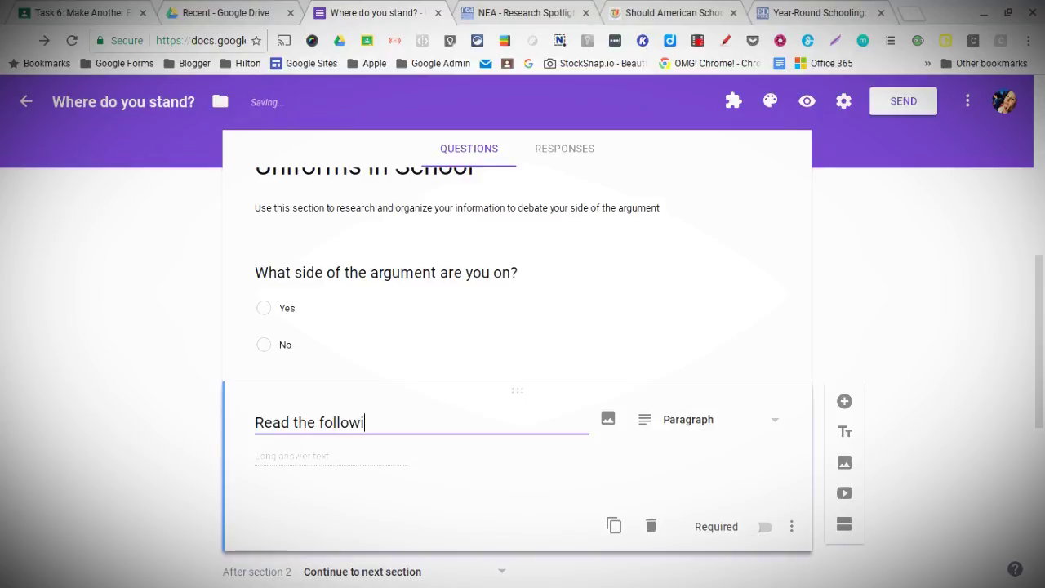
text(ng article.)
key(BackSpace)
text(. )
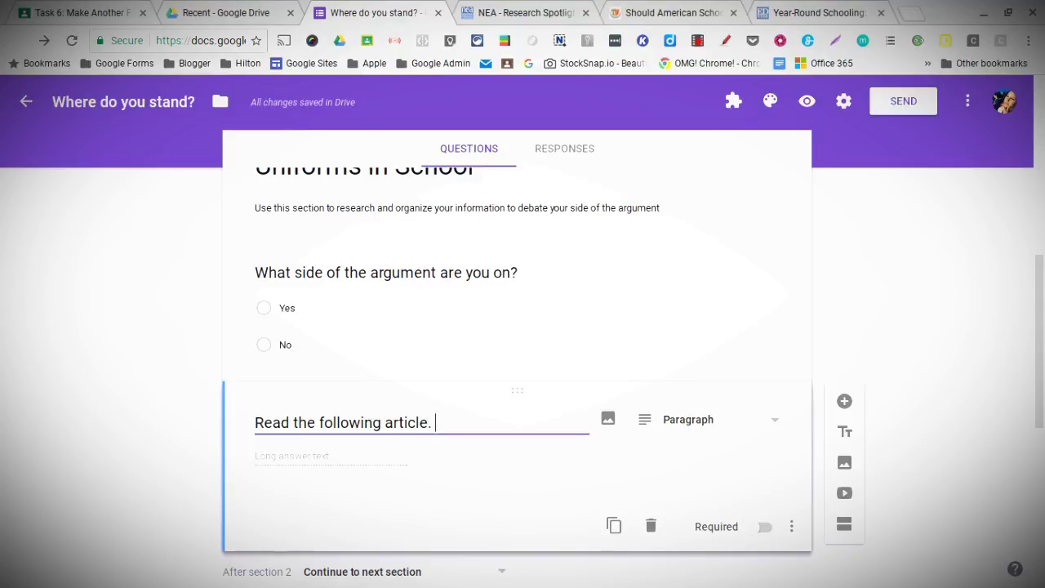
text(Come up with )
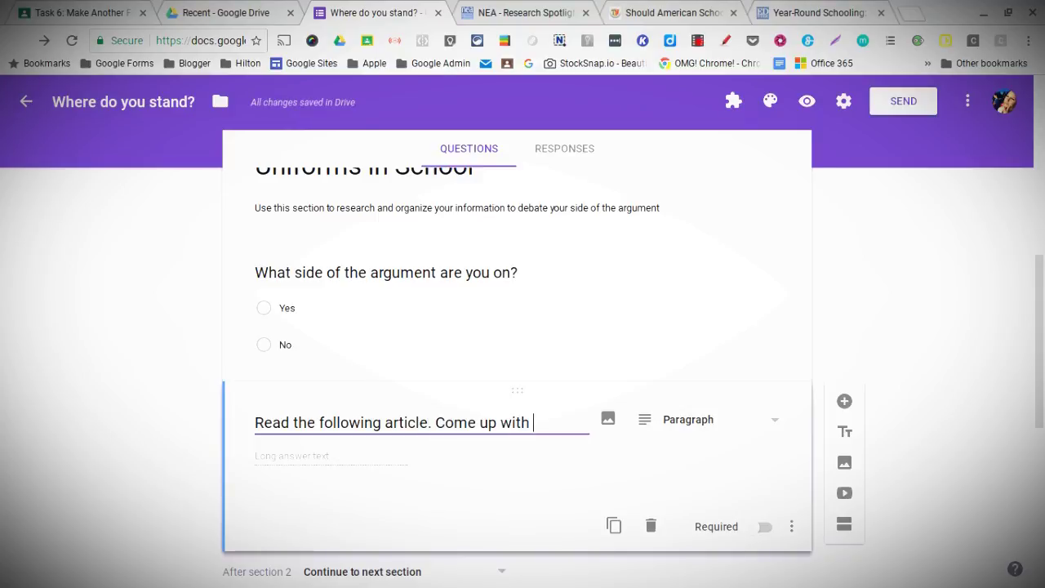
text(three )
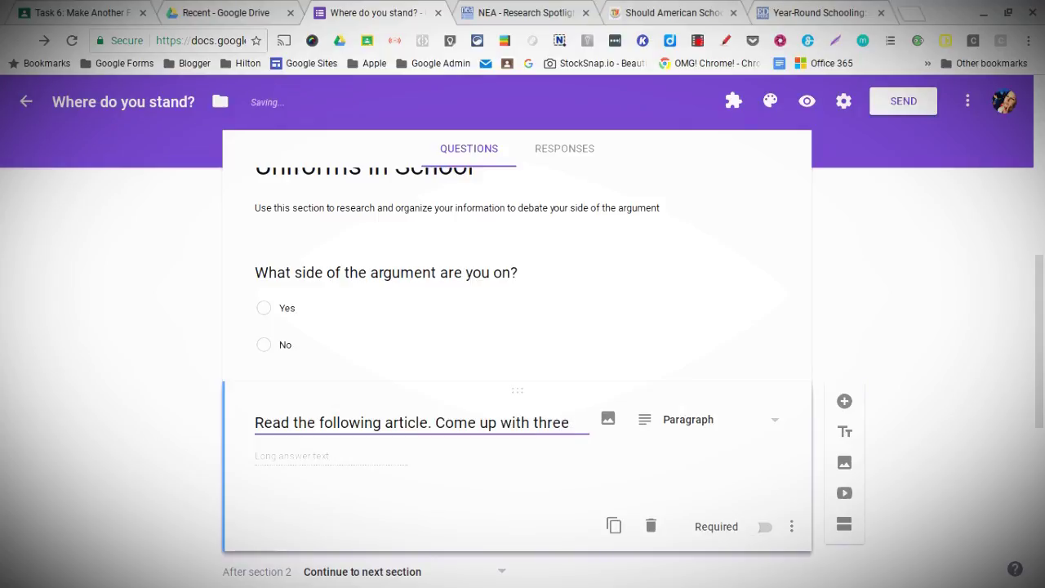
text(suppo)
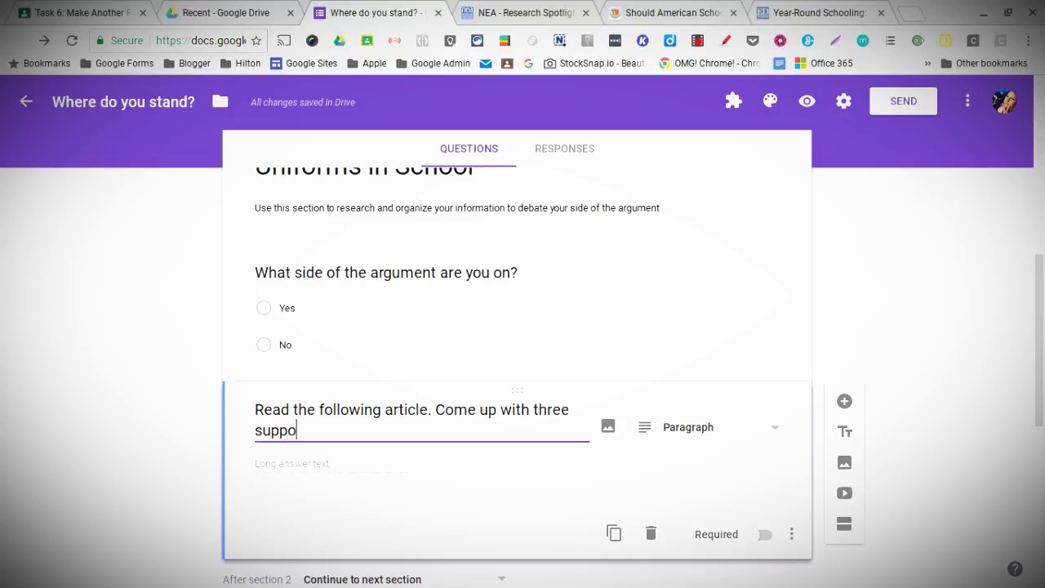
text(rting)
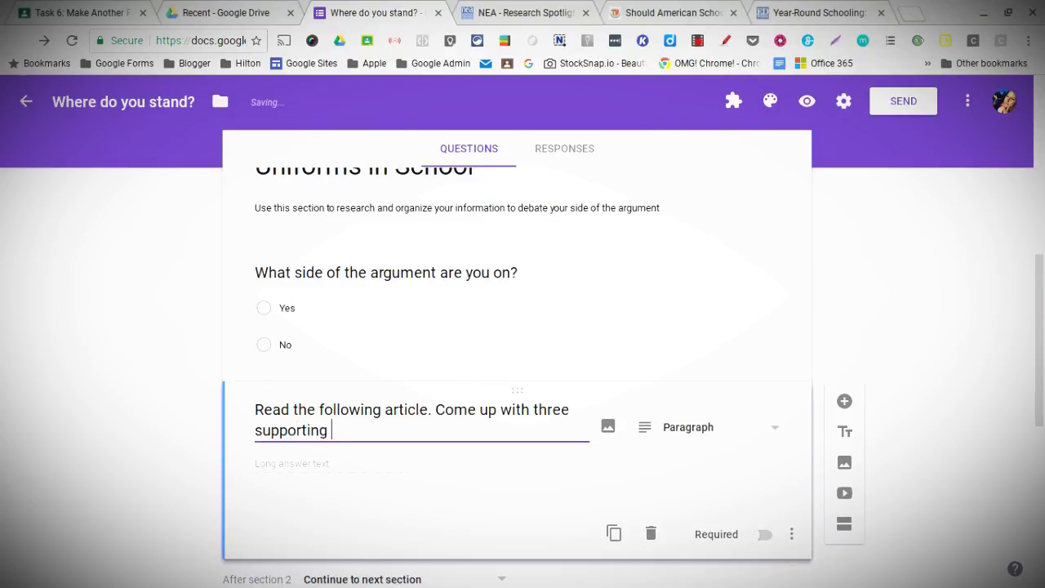
text( a)
key(BackSpace)
text(ar)
key(BackSpace)
key(BackSpace)
key(BackSpace)
text(details for your s)
key(BackSpace)
text(argumen)
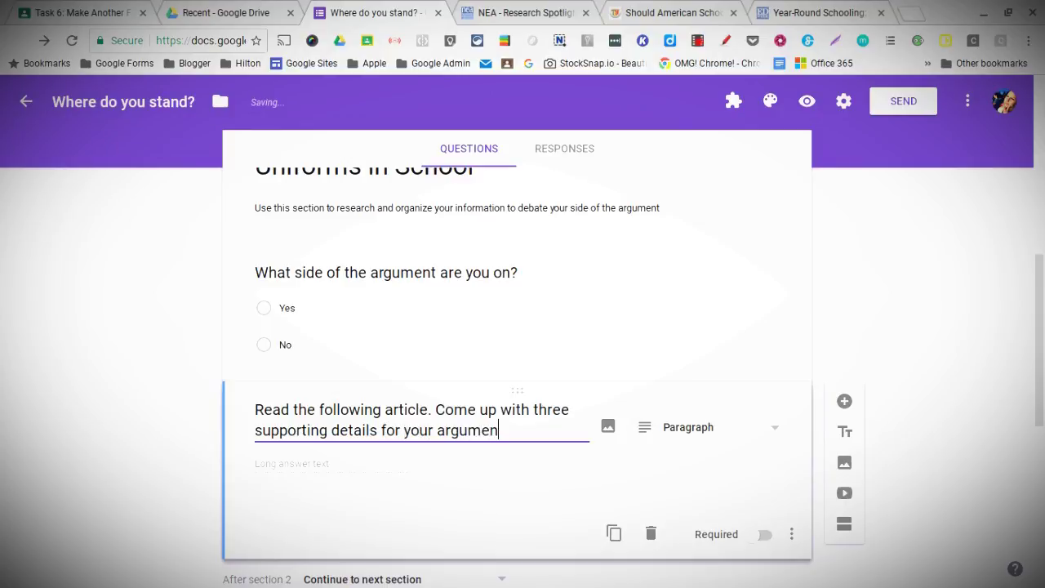
text(t.)
Step: Copy the web address of the Education Week article "Year-Round Schooling: 3 Common Arguments Against It" and return to the form
click(784, 12)
click(201, 43)
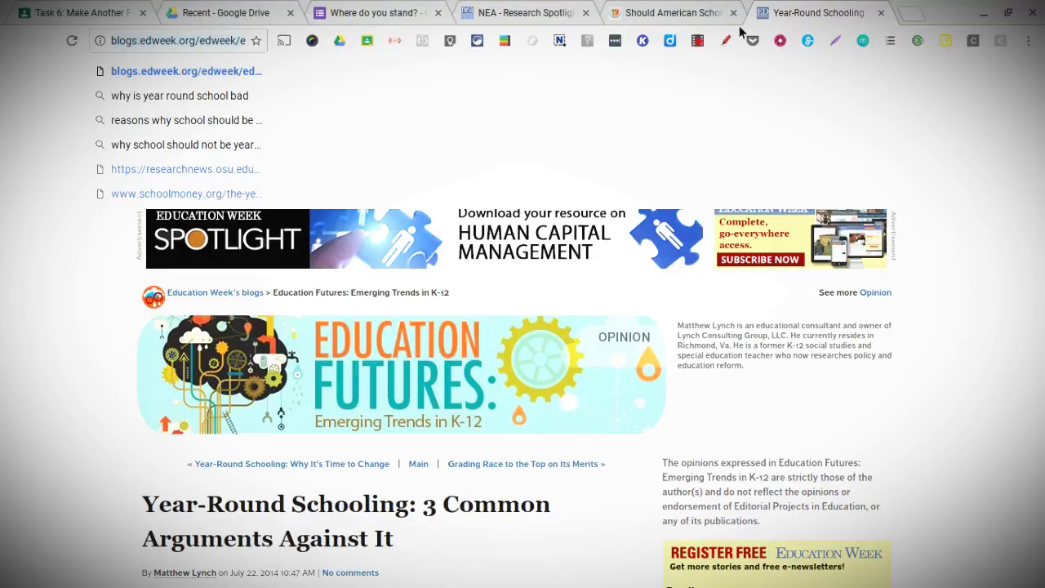
click(635, 15)
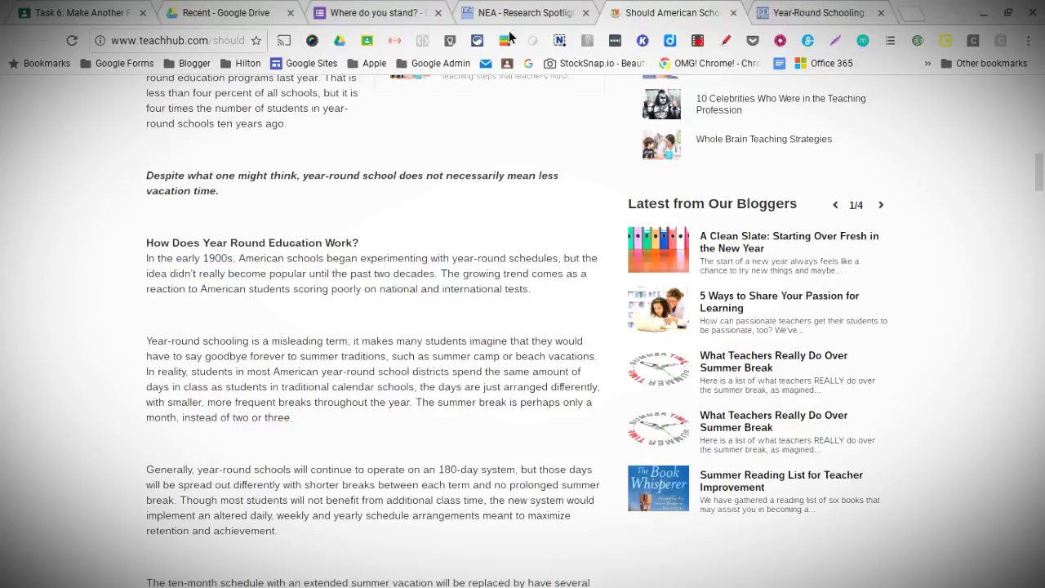
click(374, 12)
Step: Add a title and description block above the reading question, with the copied Education Week article address as its description
scroll(553, 492, down, 1)
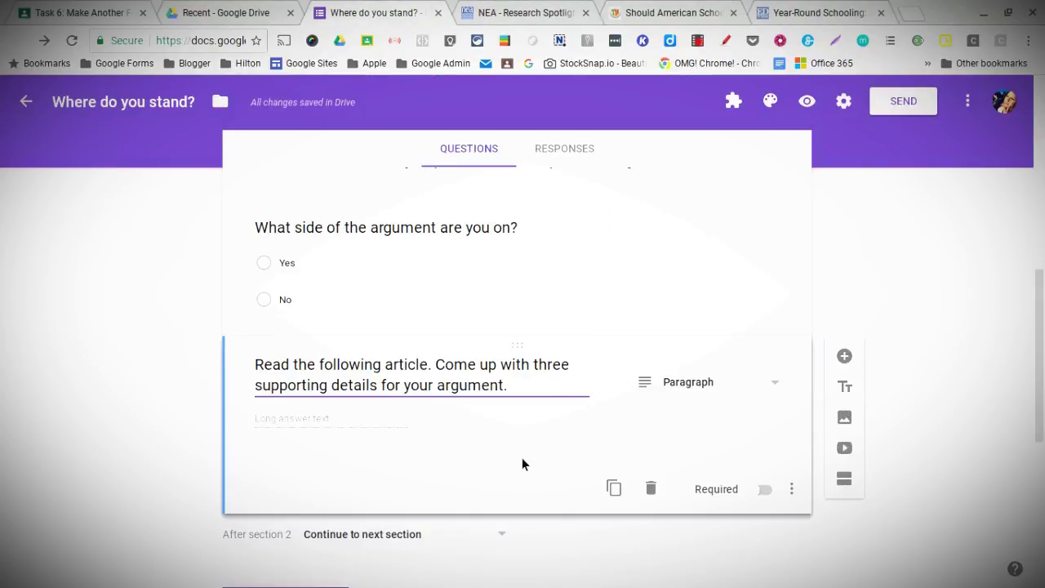
scroll(636, 442, down, 1)
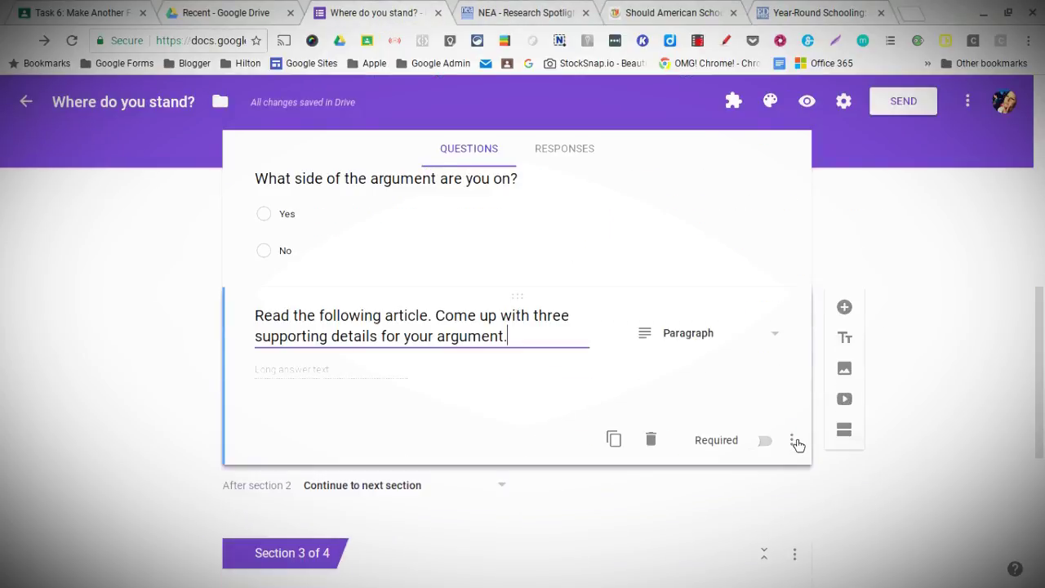
click(846, 349)
drag(541, 434, 517, 354)
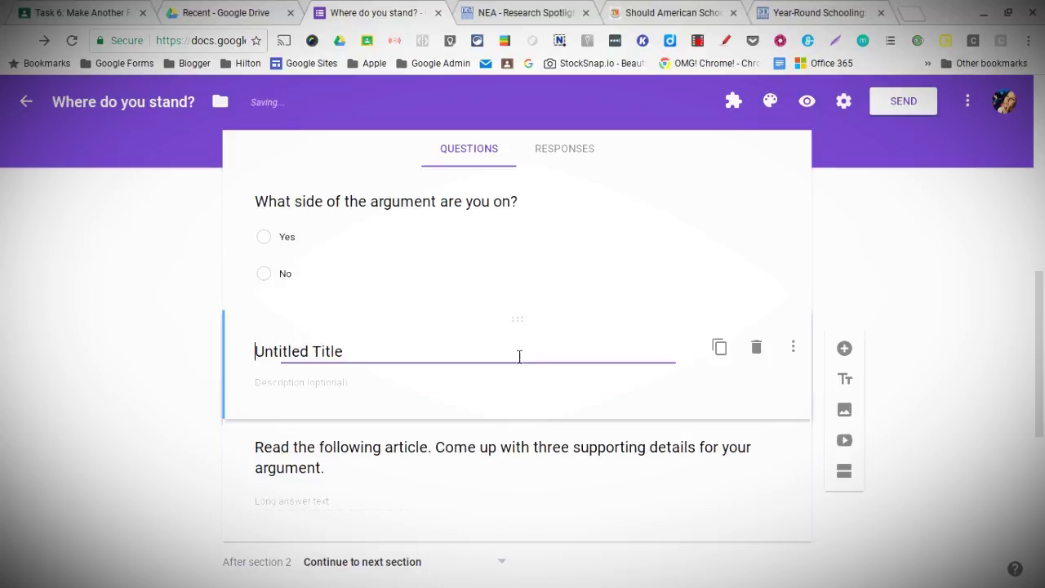
click(388, 388)
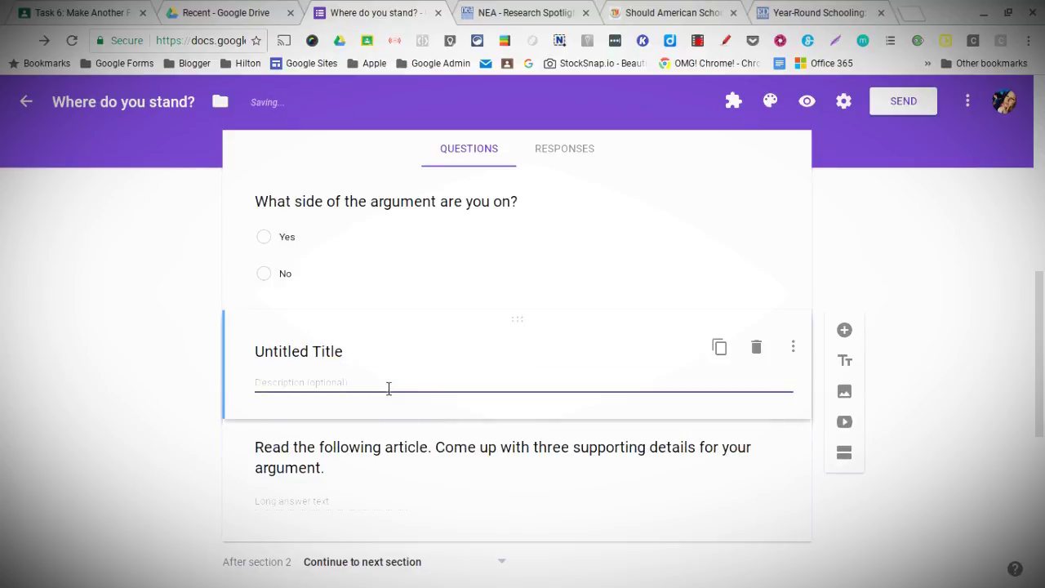
text(http://blogs.edweek.org/edweek/education_futures/2014/07/_year-round_schooling_3_common_arguments_against_it.html)
Step: Move the reading question's whole text into the title of the block that holds the article link
click(351, 472)
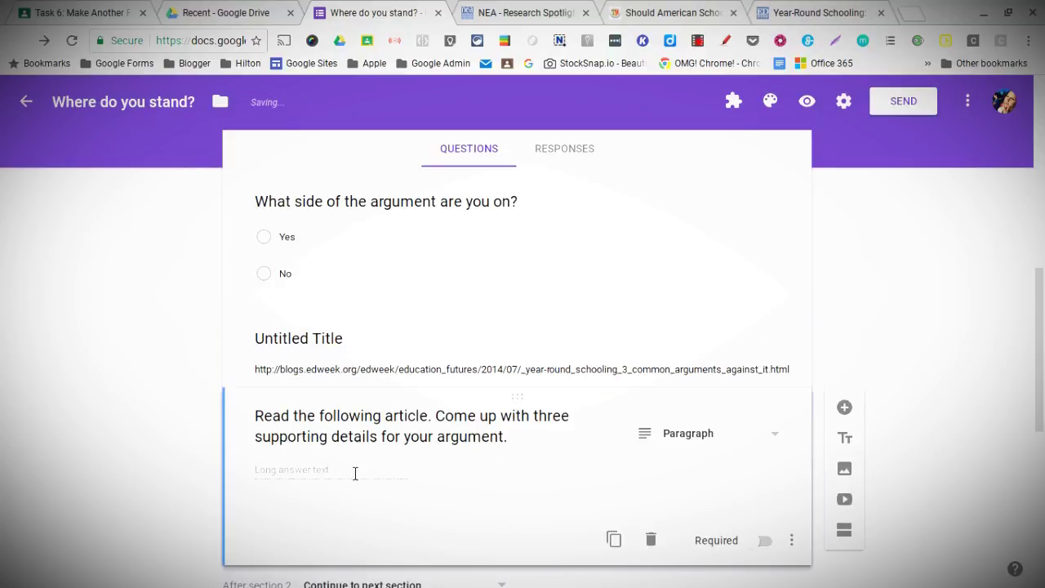
drag(529, 438, 235, 408)
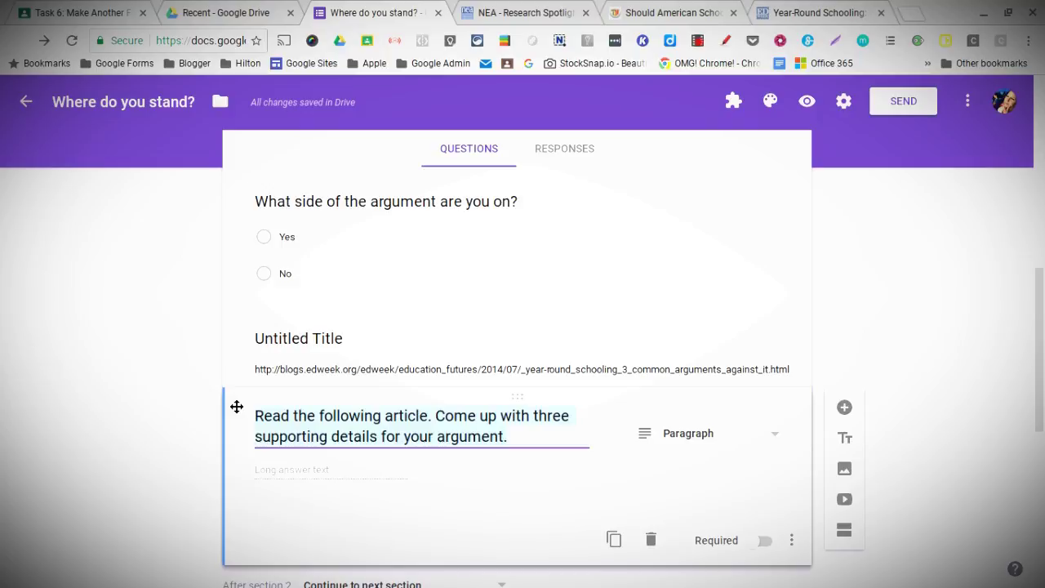
key(ctrl+x)
click(316, 357)
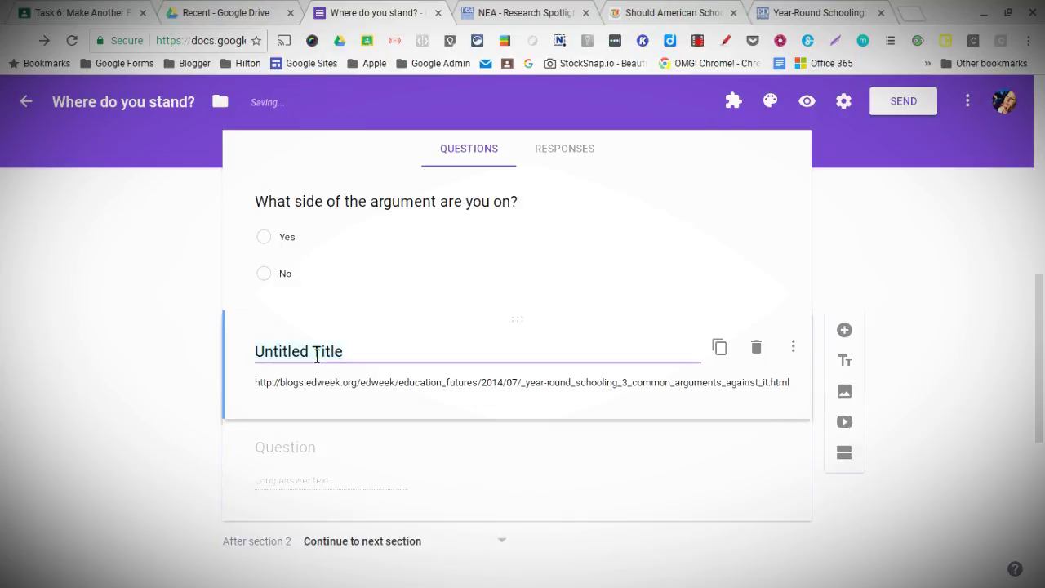
key(ctrl+v)
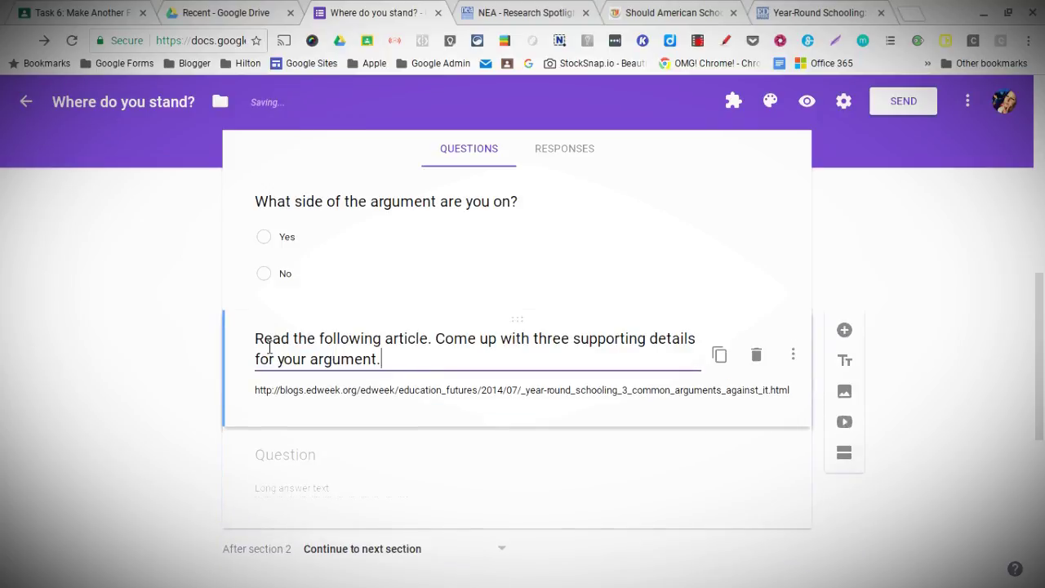
Step: Replace "Read the following article." at the start of the block's title with "Read Article 1:"
drag(429, 343, 269, 337)
key(BackSpace)
text(ad Arti)
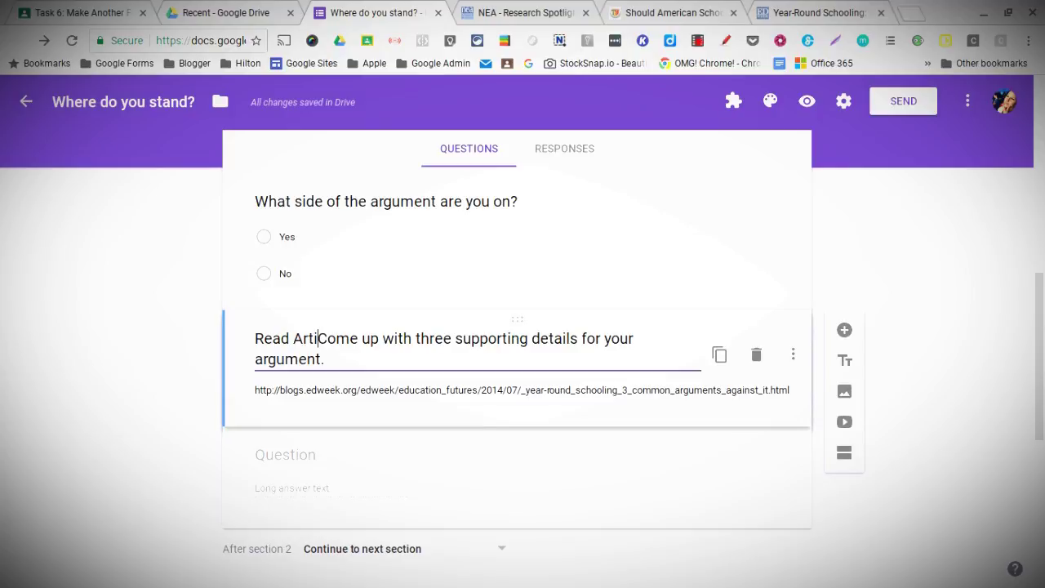
text(cle 1)
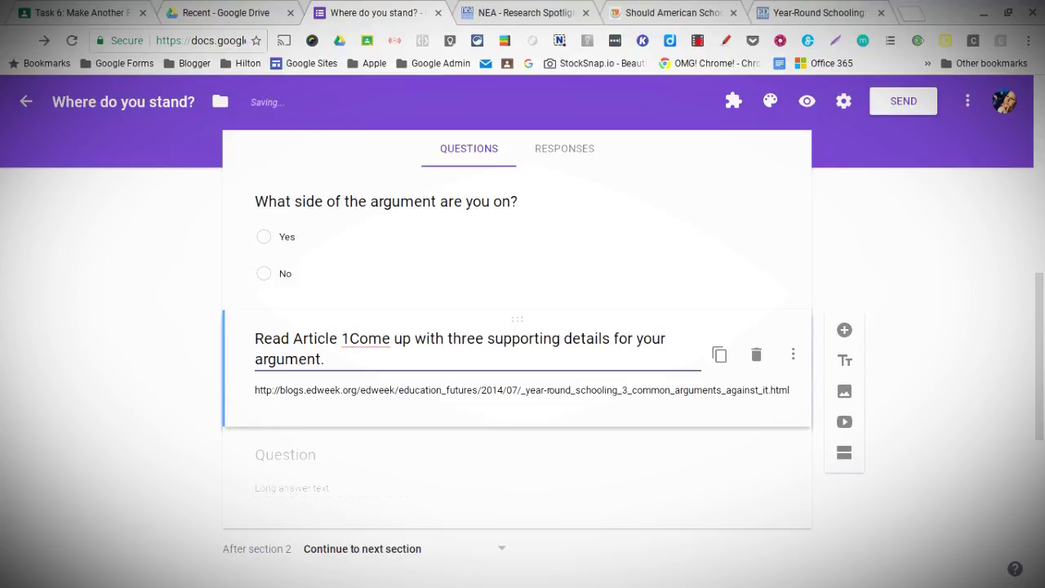
text(:)
click(401, 367)
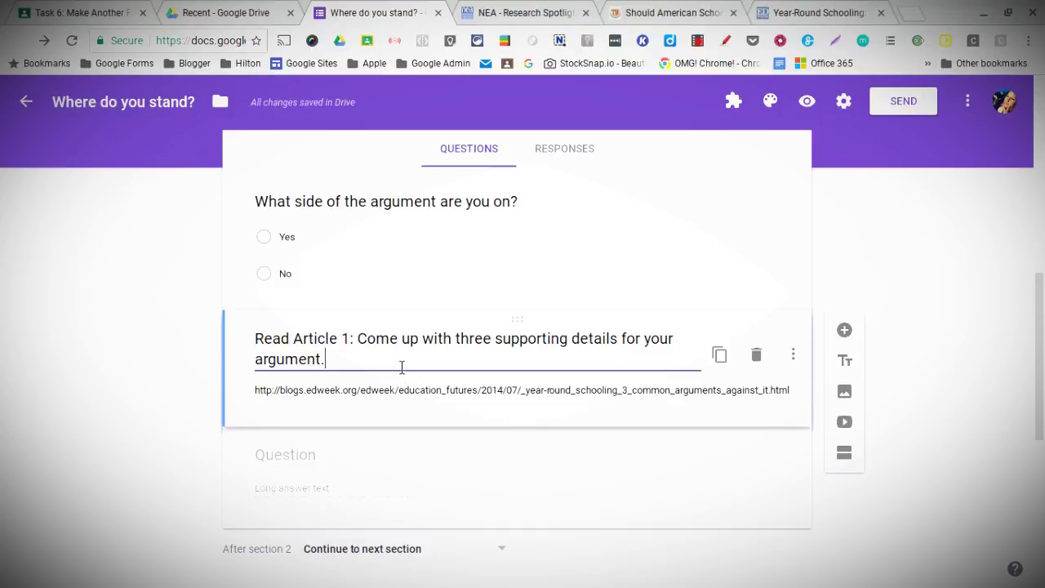
Step: Title the empty Paragraph question below the article link "Article 1: Support for claim"
click(291, 431)
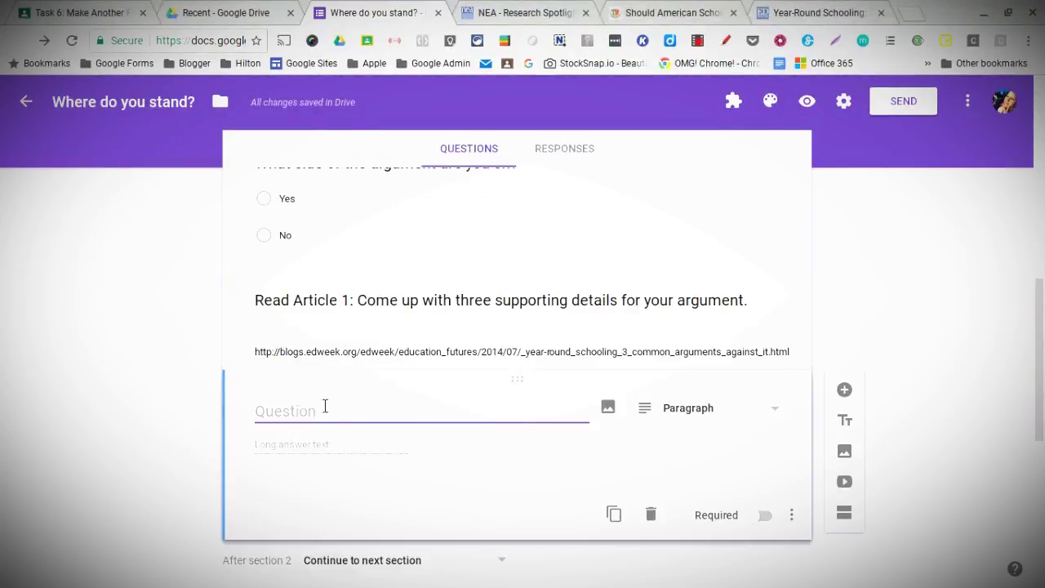
text(Article 1: De)
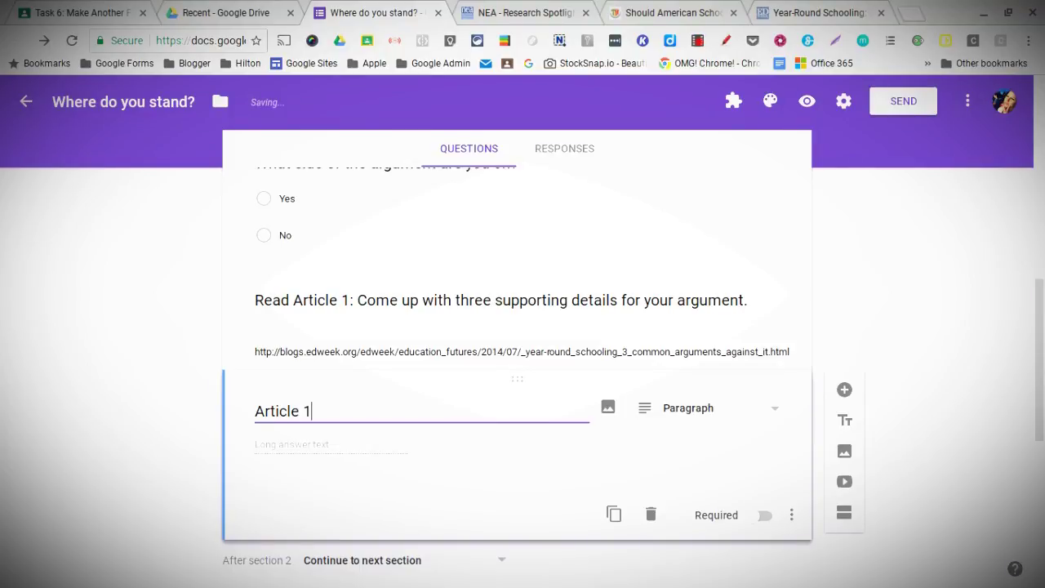
key(BackSpace)
key(BackSpace)
text(Support for claim)
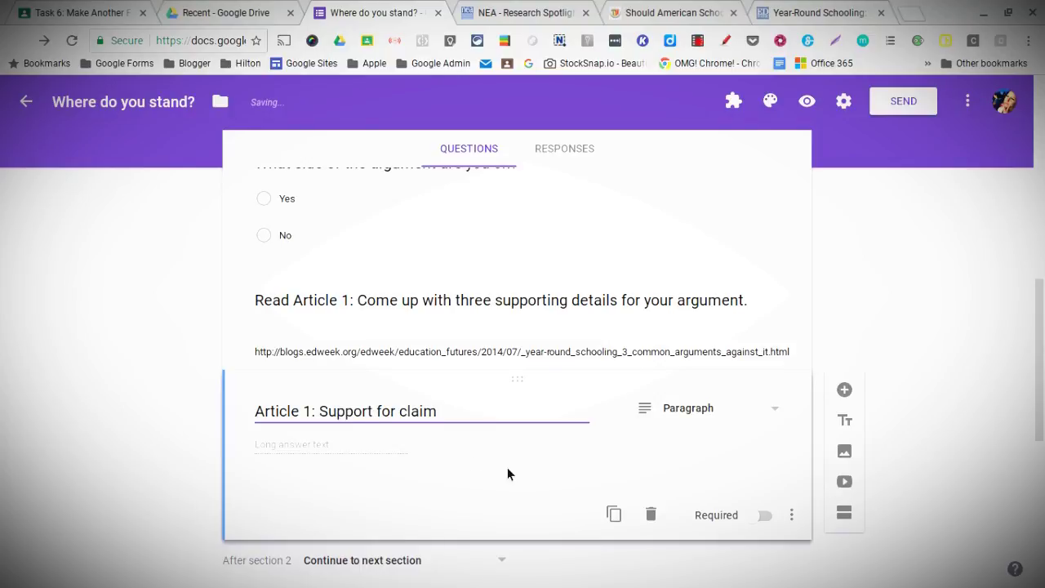
Step: Duplicate the support question and retitle the first one "Article 1: Support for claim #1"
click(614, 514)
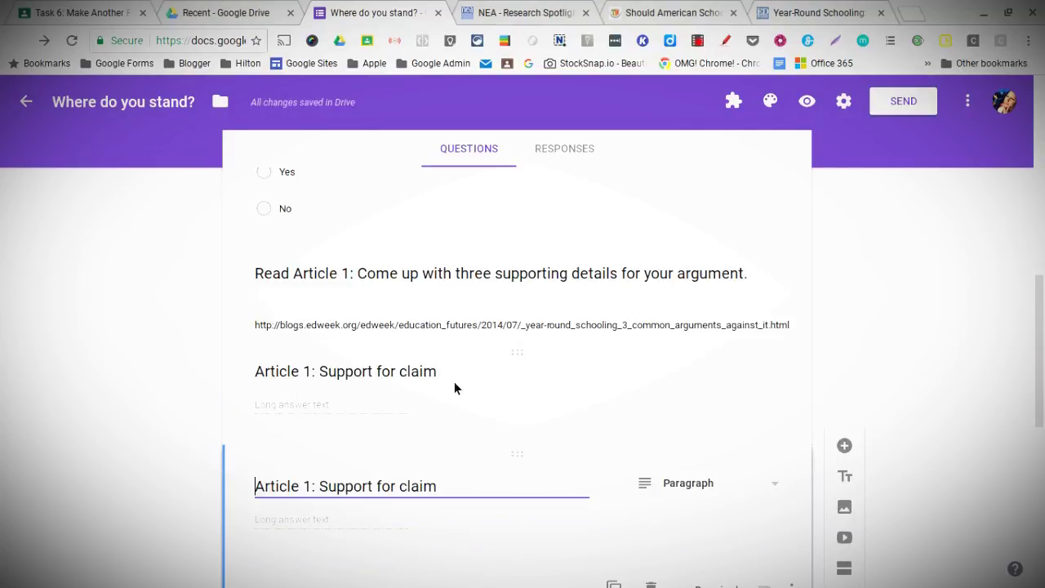
click(454, 381)
text(1)
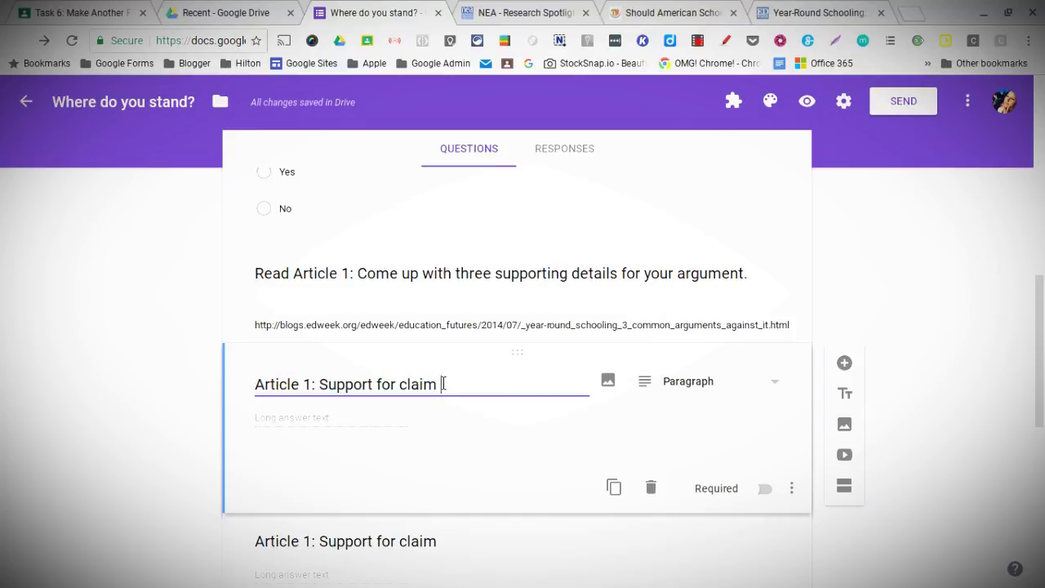
click(456, 537)
click(459, 371)
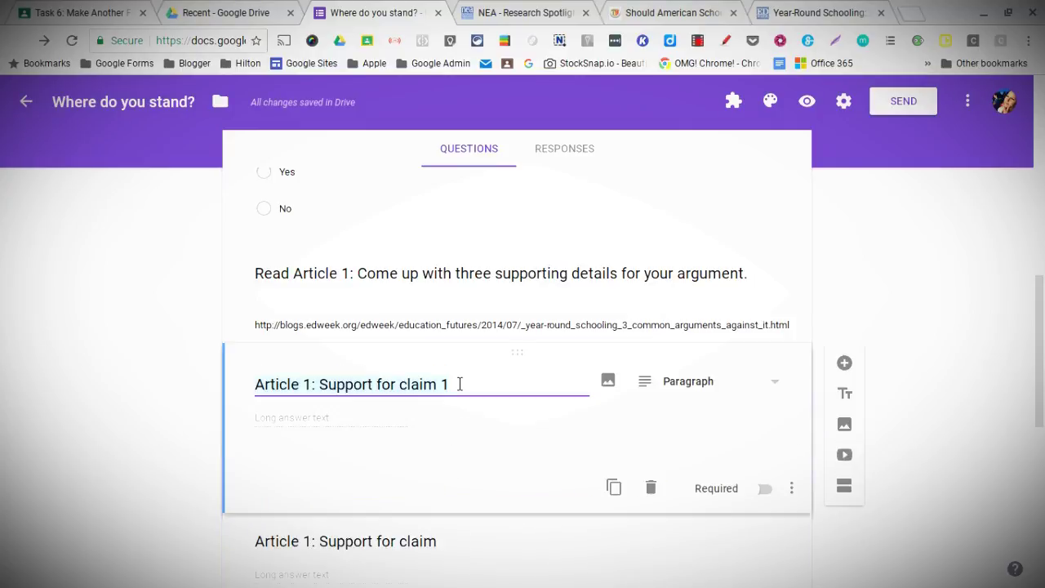
key(BackSpace)
key(BackSpace)
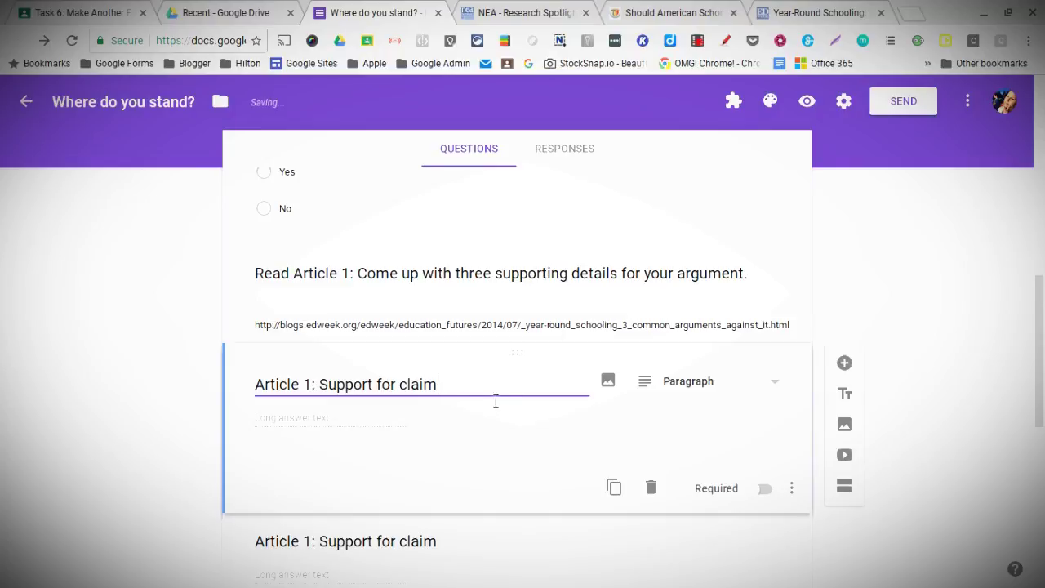
text(#1)
Step: Retitle the duplicated support question "Article 1: Support for claim #2"
scroll(502, 418, down, 1)
click(460, 490)
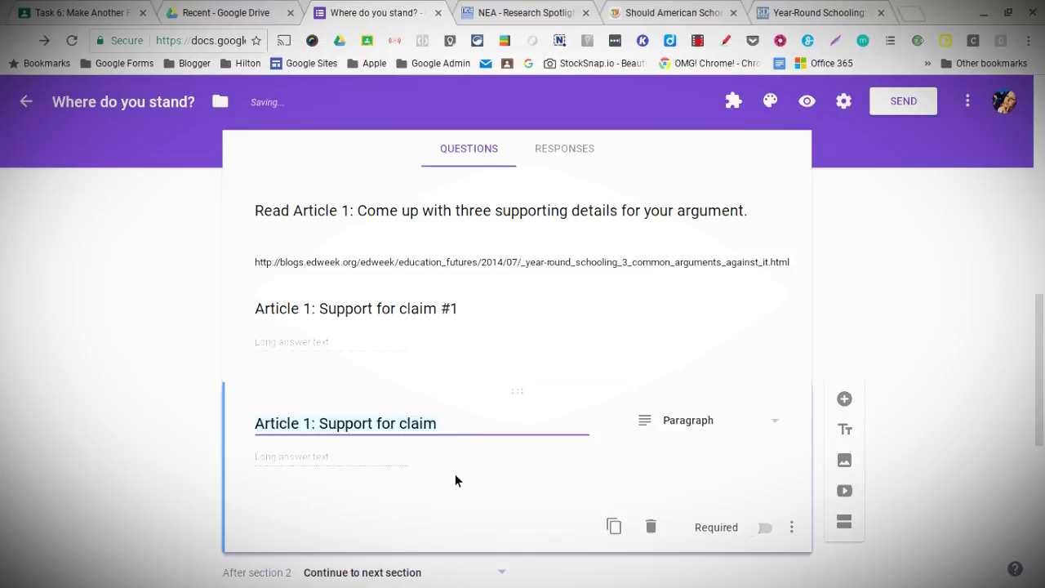
text(#2)
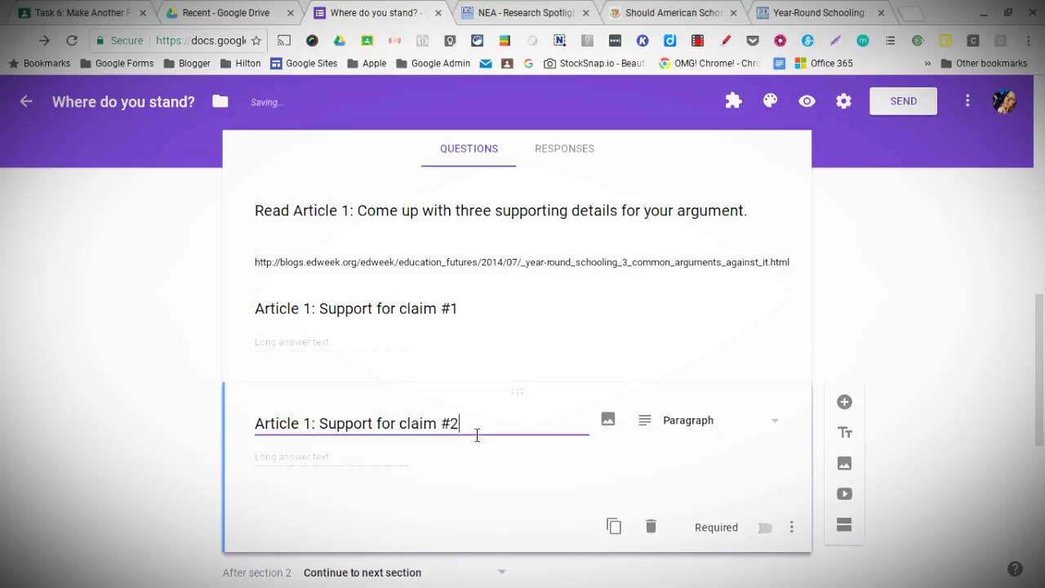
Step: Duplicate the "Article 1: Support for claim #2" question and retitle the copy "Article 1: Support for claim #3"
scroll(483, 438, down, 1)
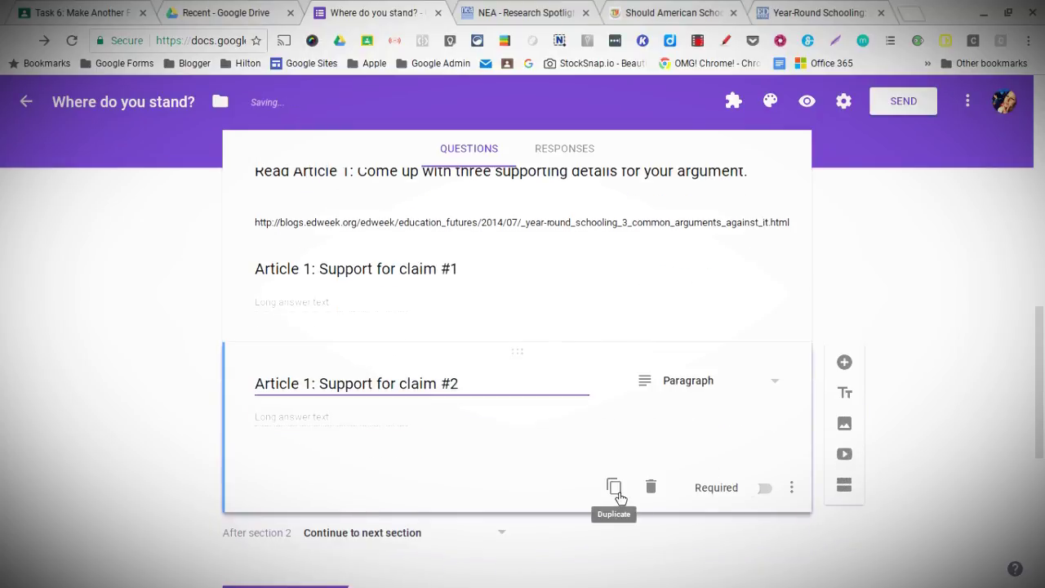
click(612, 487)
click(490, 494)
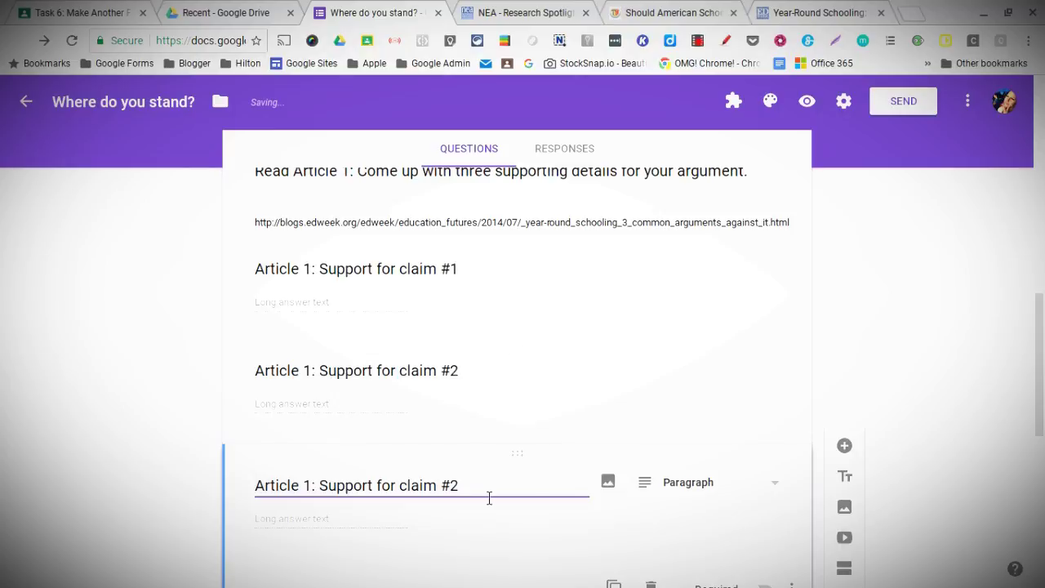
key(BackSpace)
text(3)
Step: Review the "Uniforms in School" section, from the stance question and article link through the Article 1 claim-support questions
scroll(487, 467, up, 1)
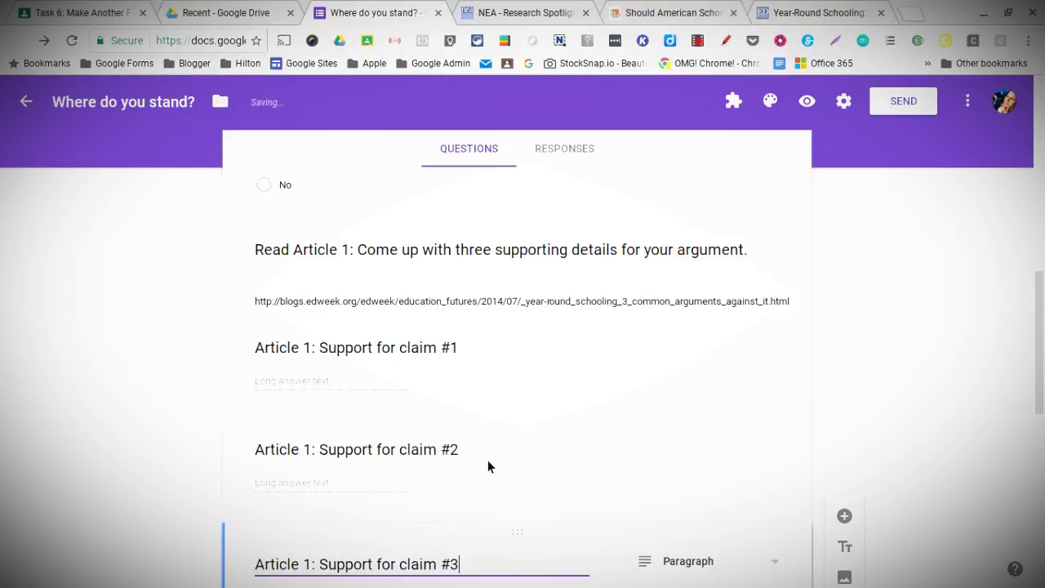
scroll(487, 467, up, 2)
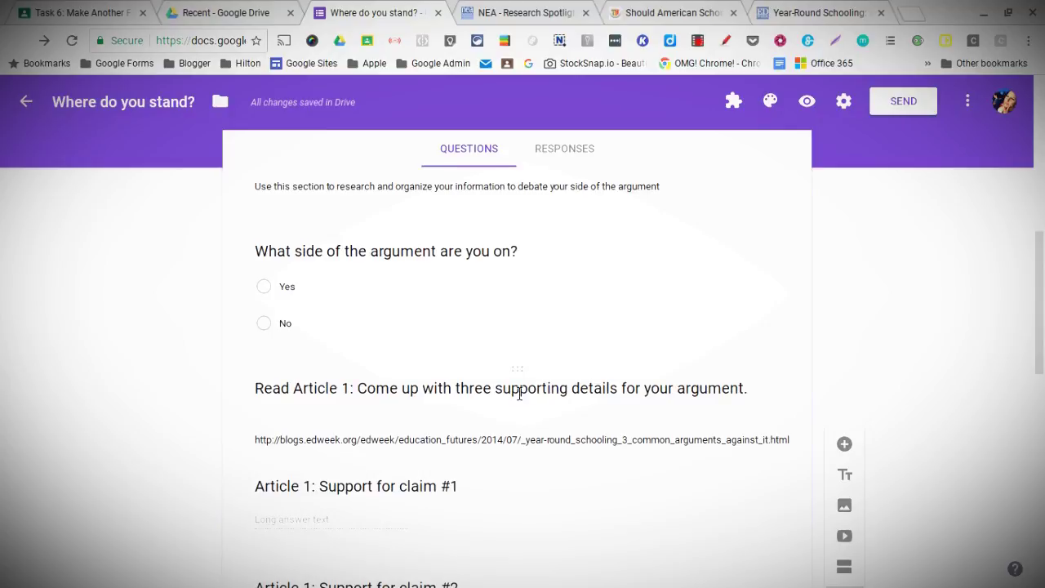
scroll(520, 394, down, 1)
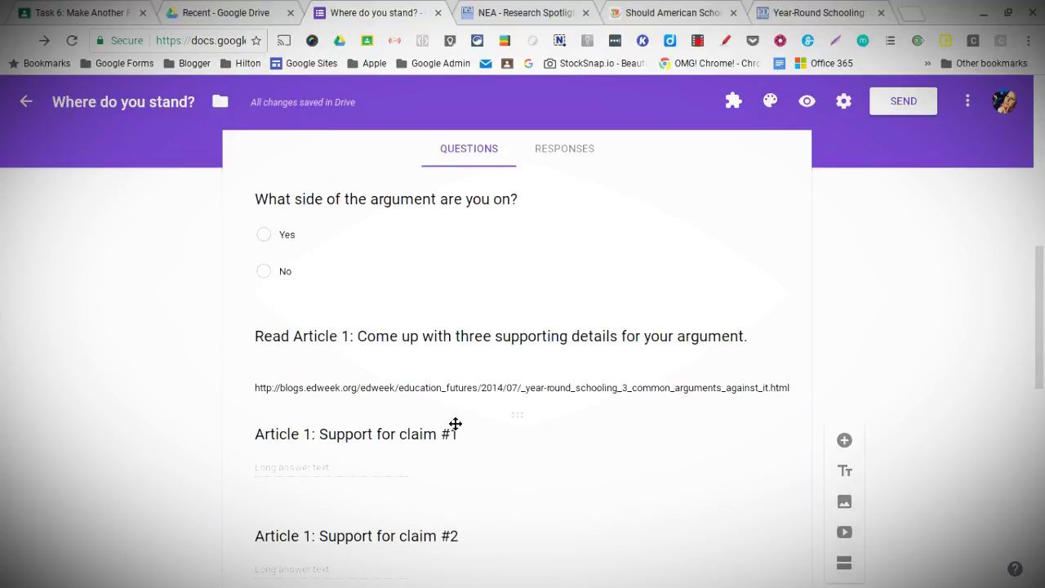
scroll(455, 423, down, 2)
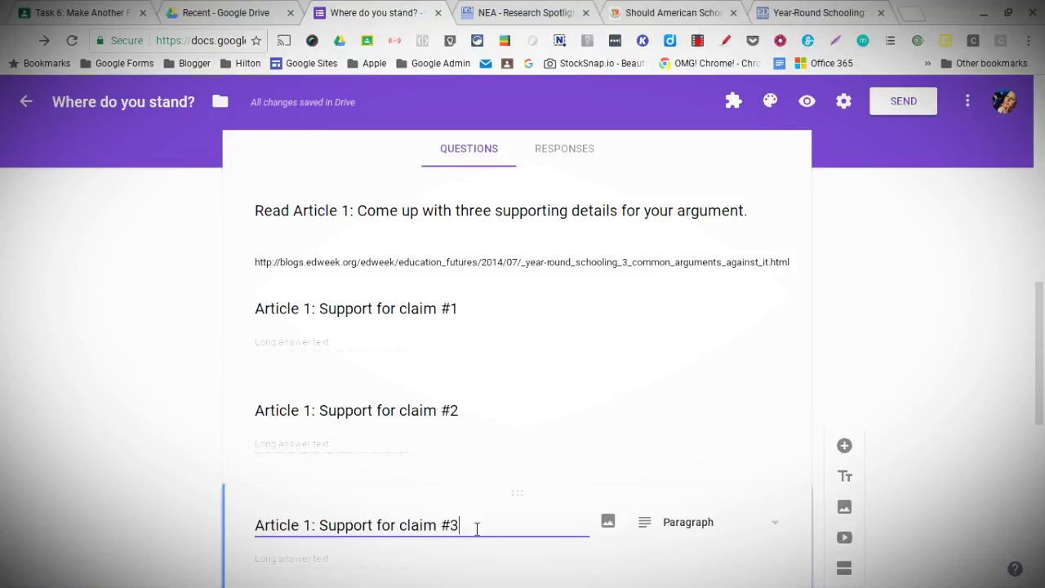
scroll(476, 530, down, 1)
scroll(485, 498, down, 2)
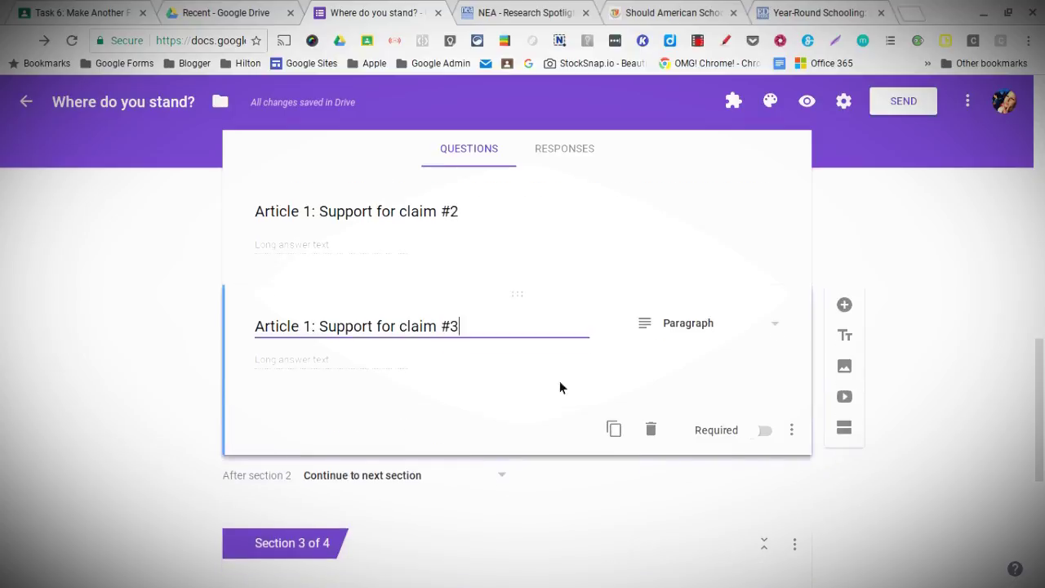
scroll(469, 376, up, 2)
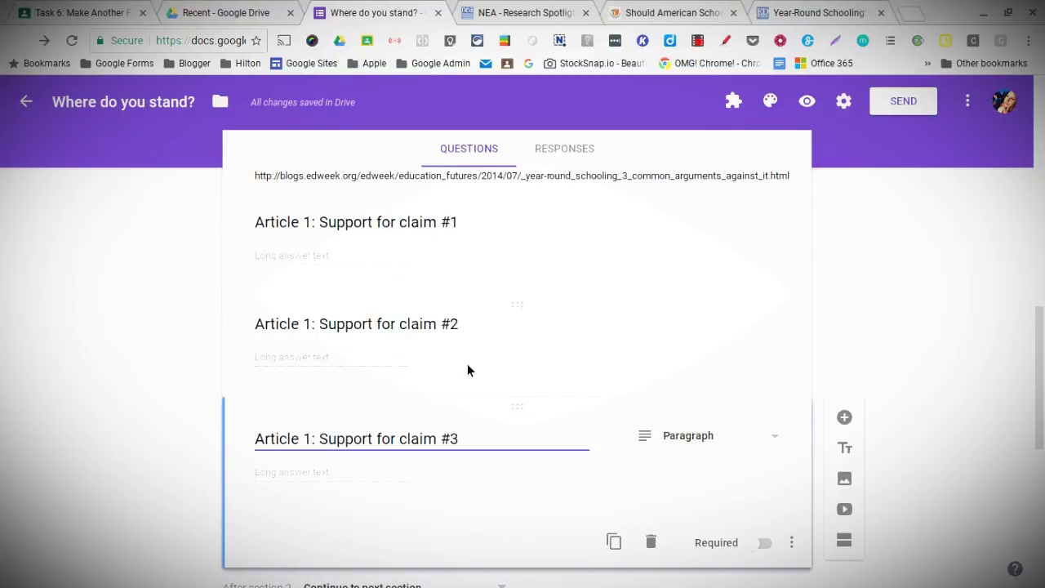
scroll(467, 365, down, 3)
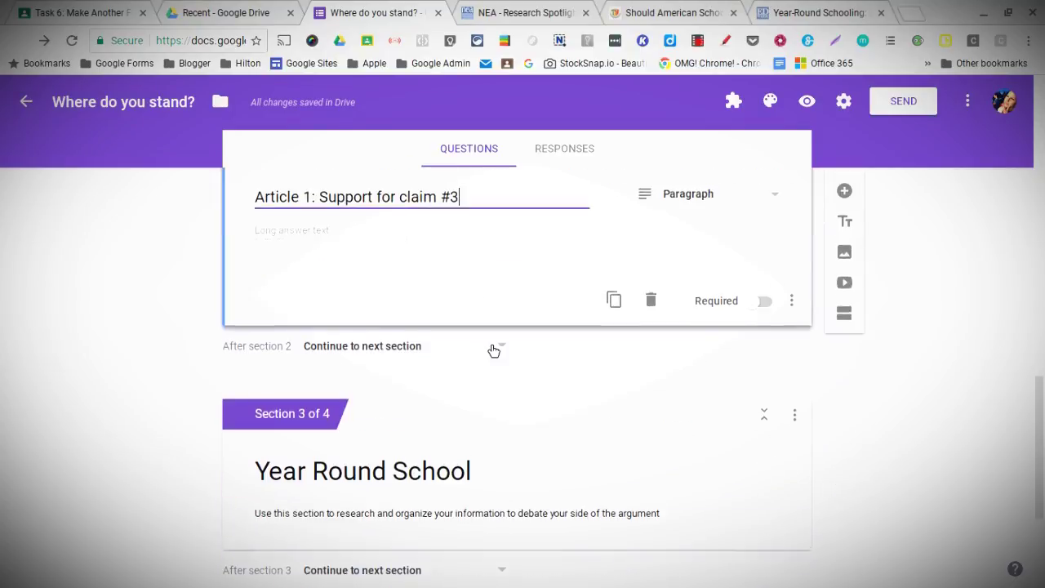
scroll(489, 347, up, 3)
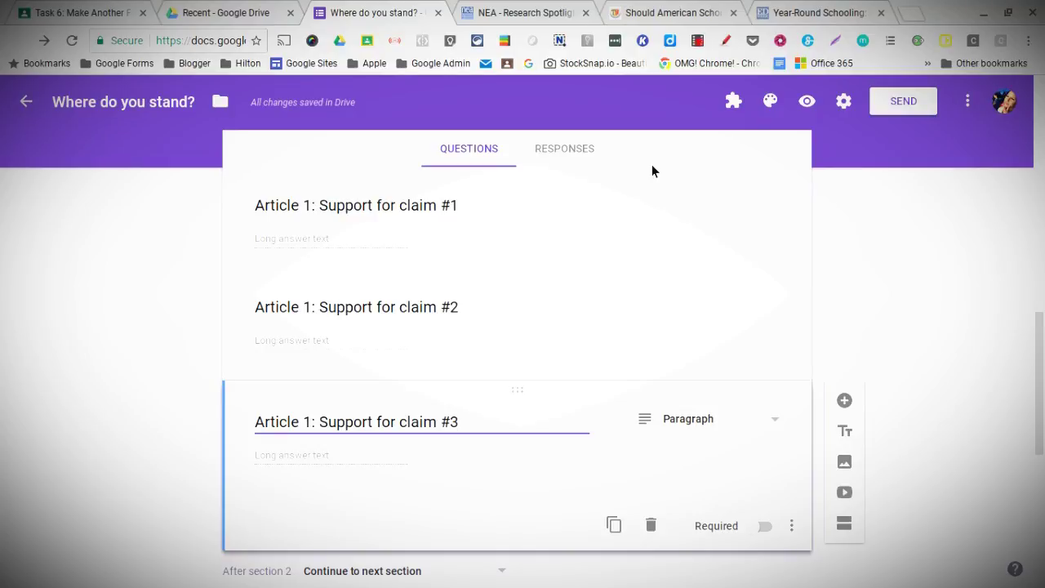
scroll(621, 293, up, 1)
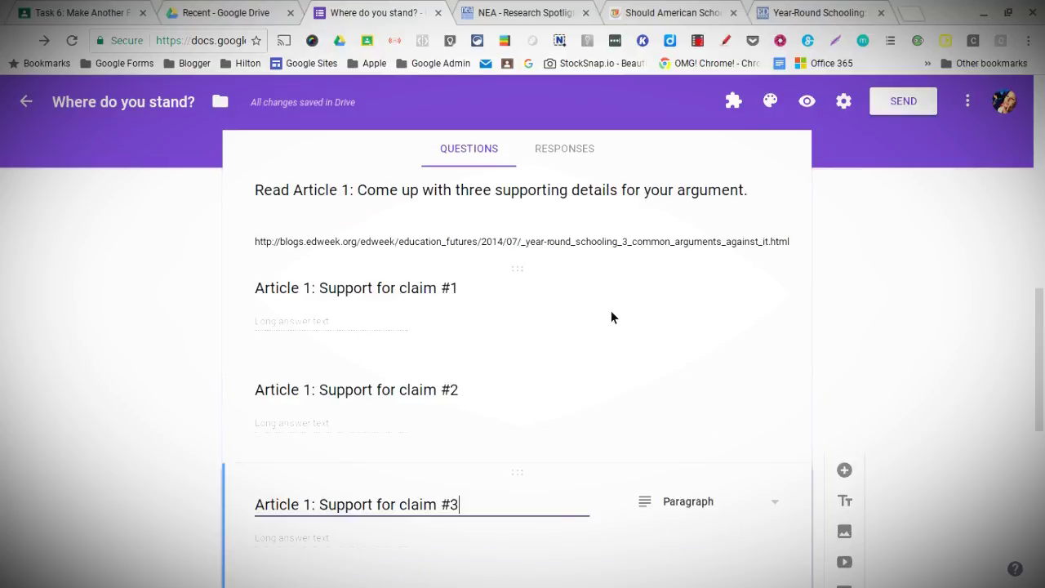
scroll(606, 367, up, 1)
scroll(602, 417, down, 4)
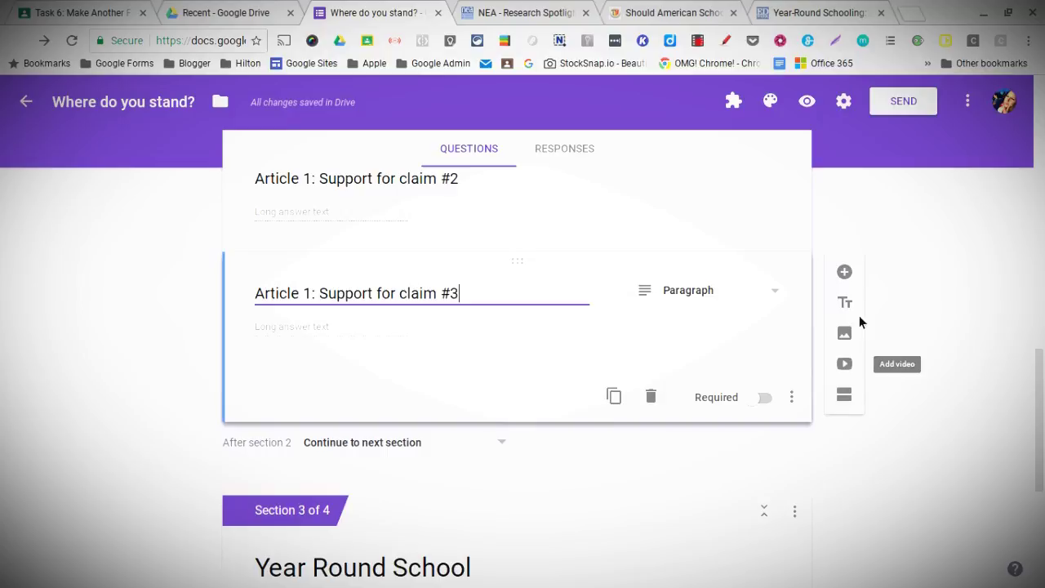
click(846, 303)
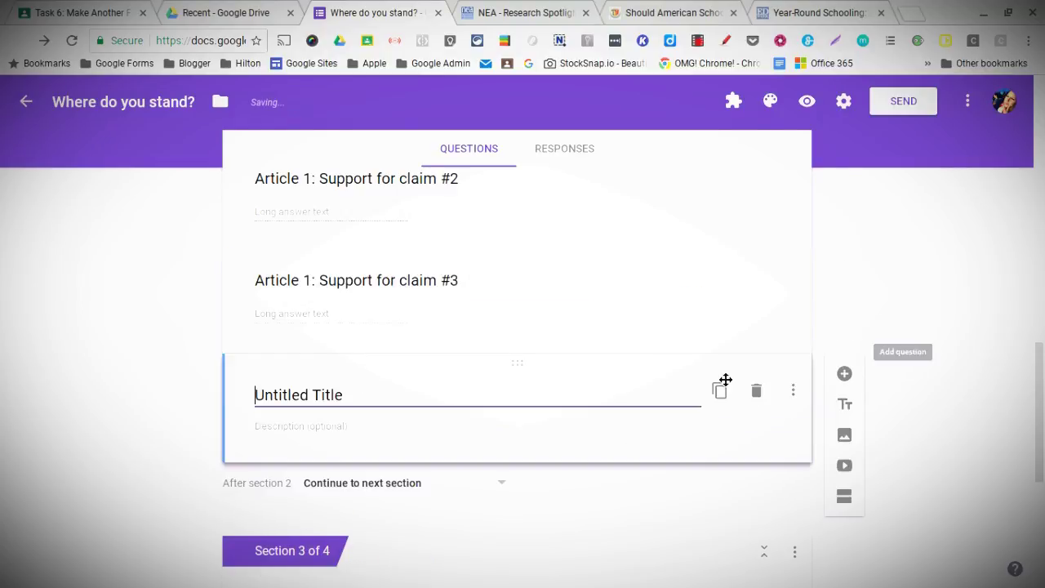
drag(403, 401, 164, 395)
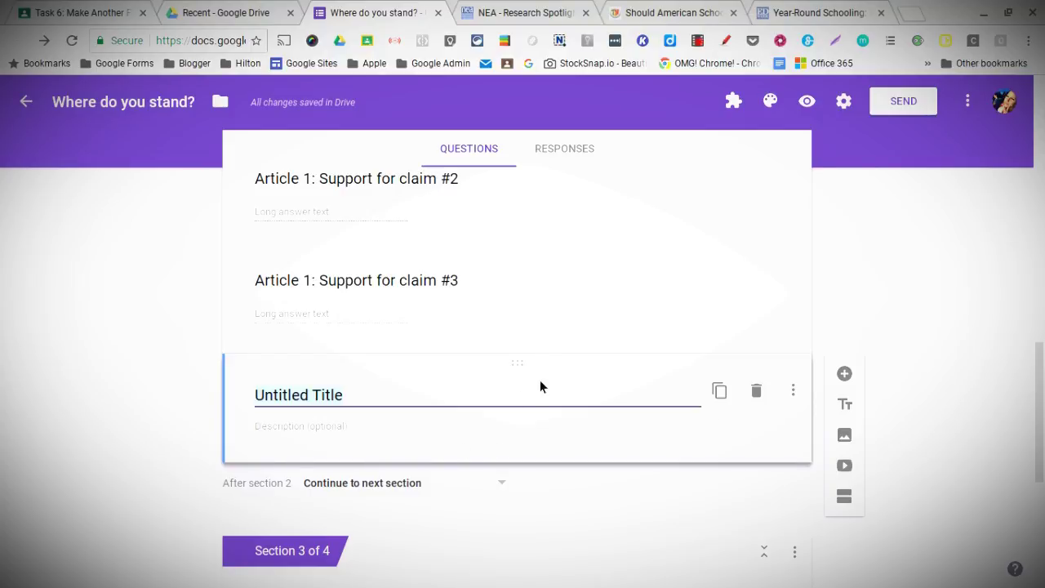
click(757, 392)
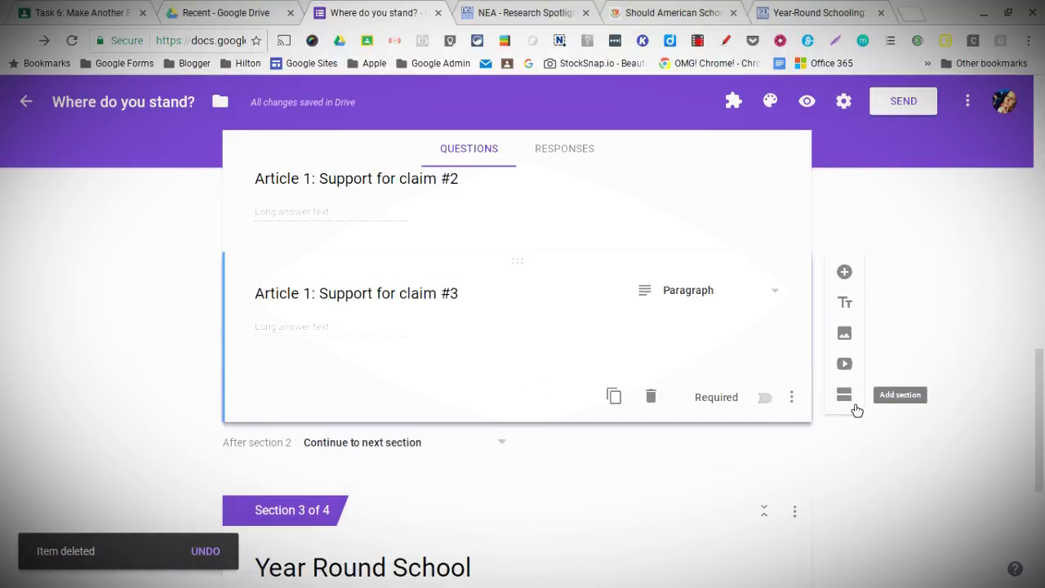
scroll(475, 299, up, 2)
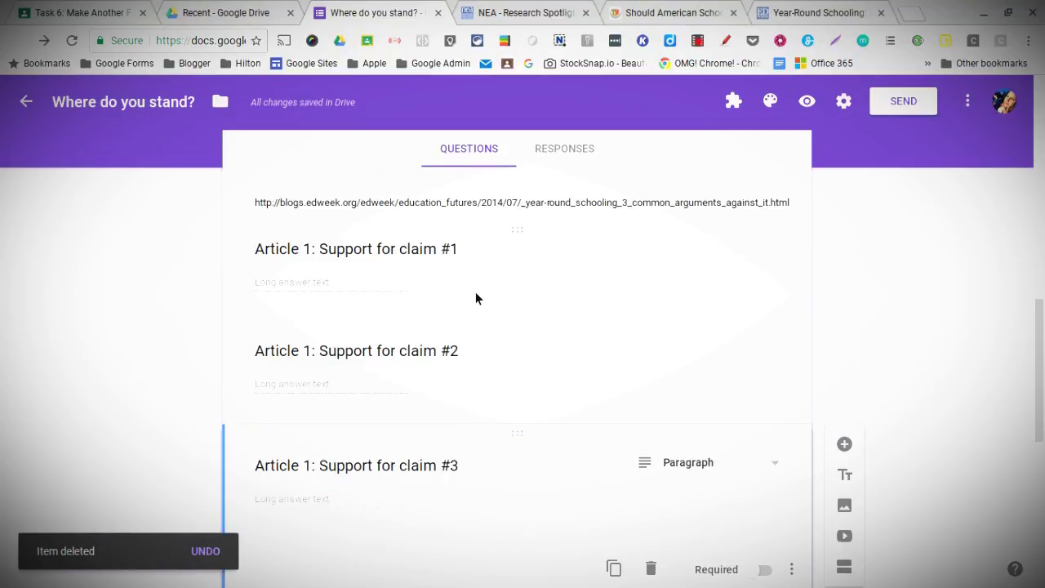
scroll(476, 299, up, 4)
scroll(504, 264, up, 2)
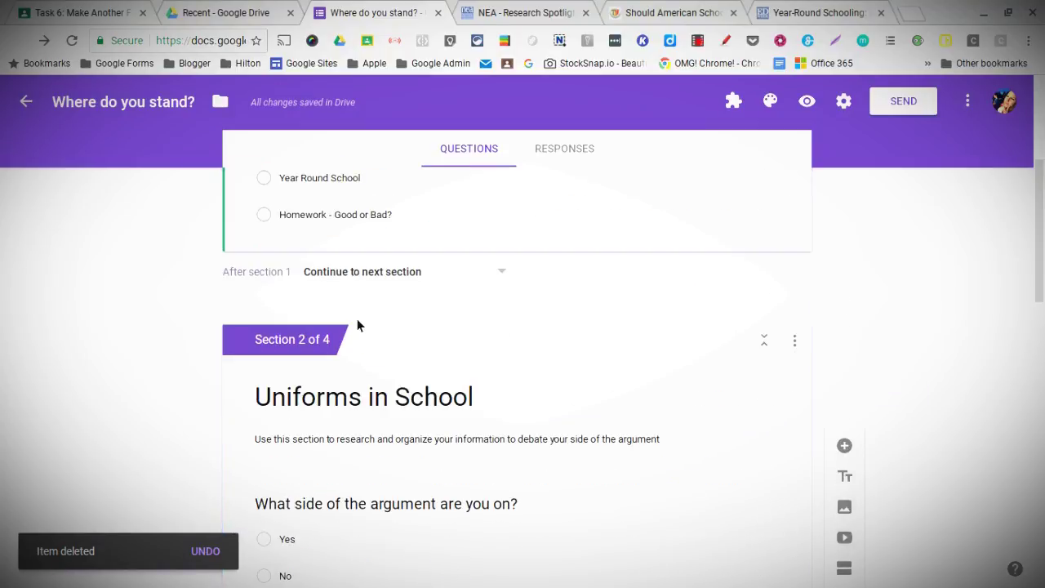
scroll(414, 414, down, 3)
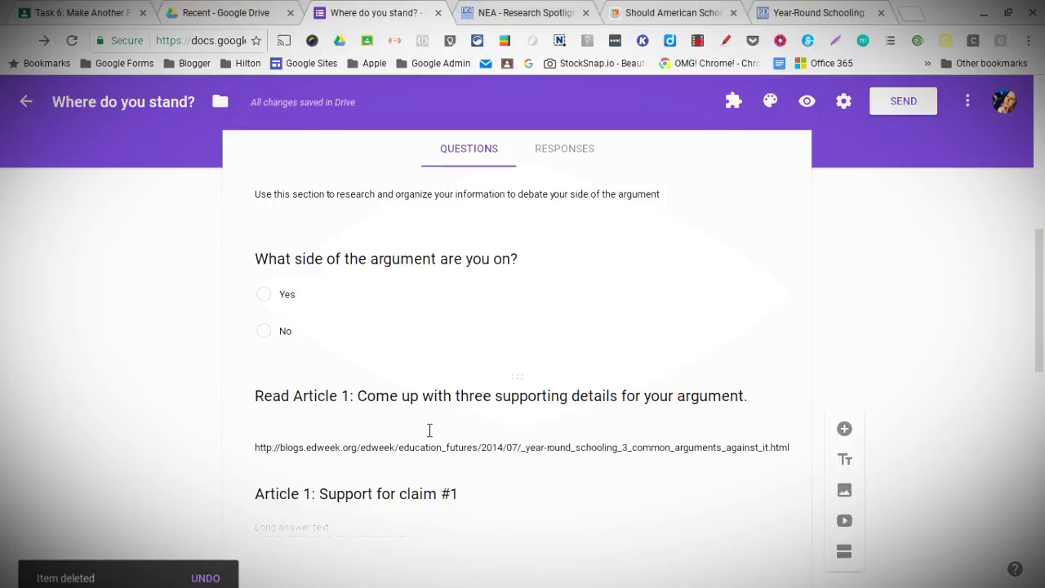
scroll(428, 430, down, 5)
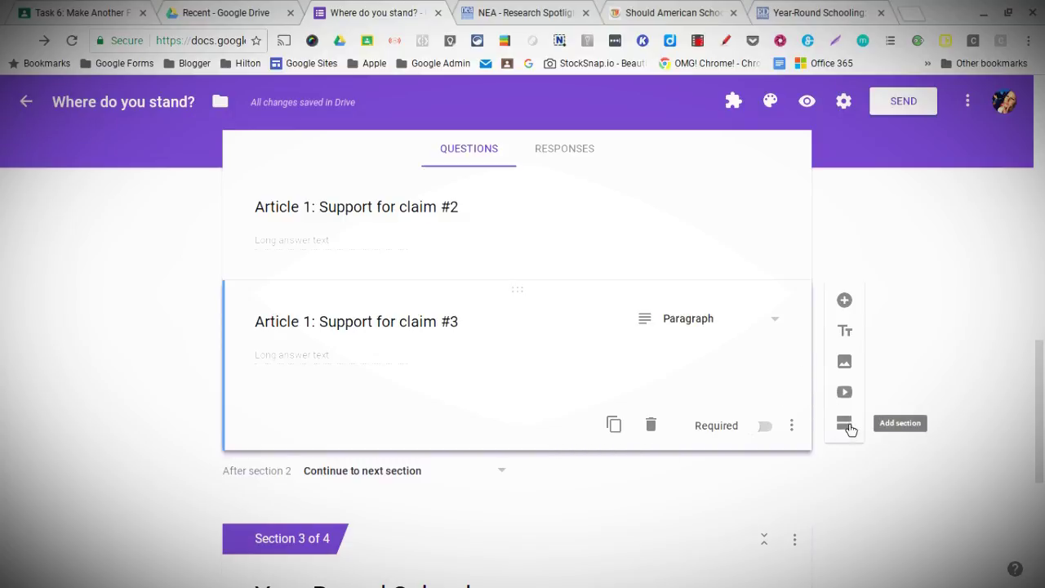
Step: Add a title block after the claim #3 question, reusing the title "Read Article 1: Come up with three supporting details for your argument."
click(845, 331)
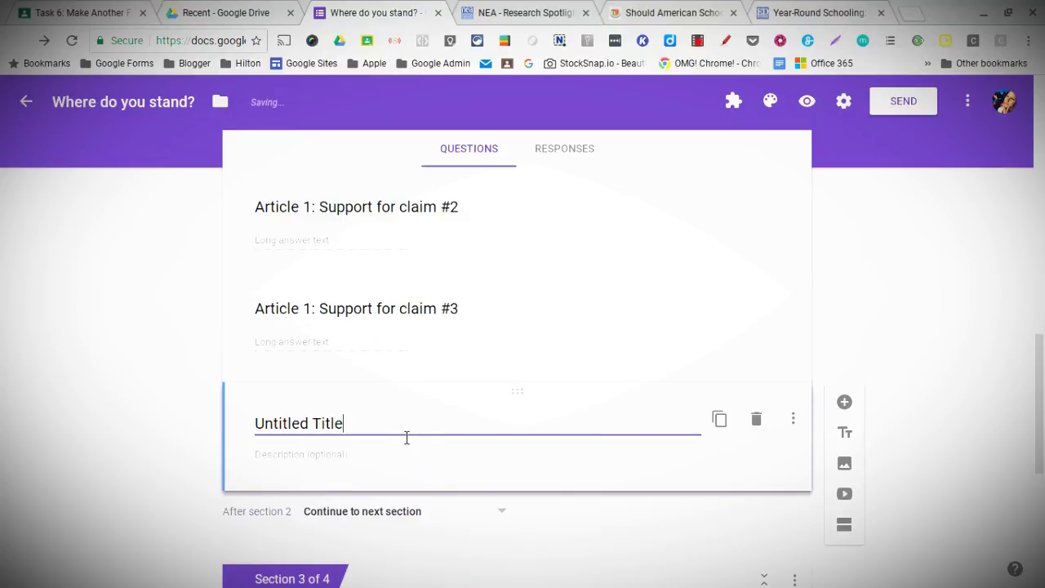
scroll(381, 328, up, 3)
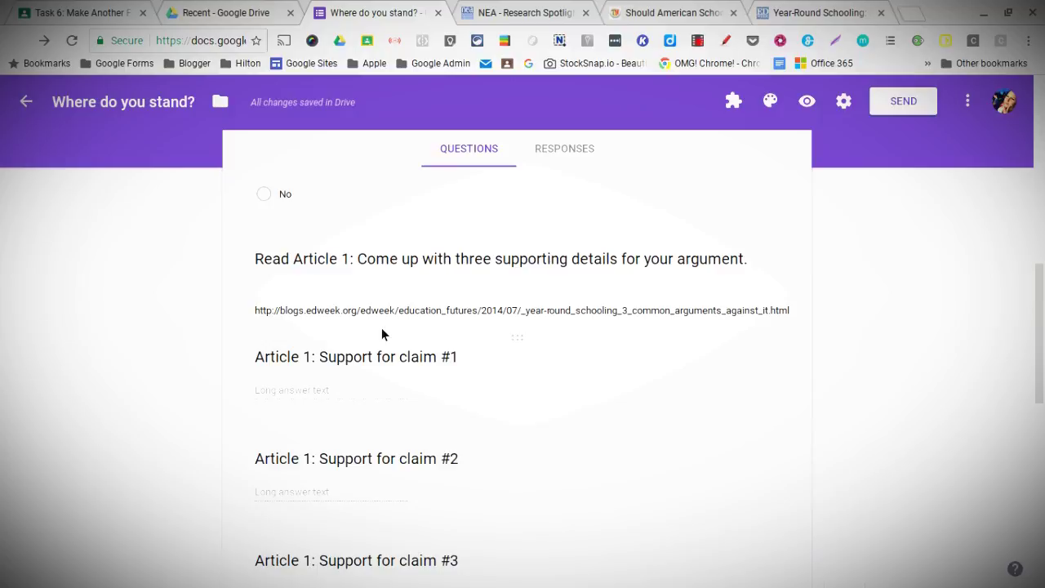
scroll(382, 333, up, 1)
click(370, 388)
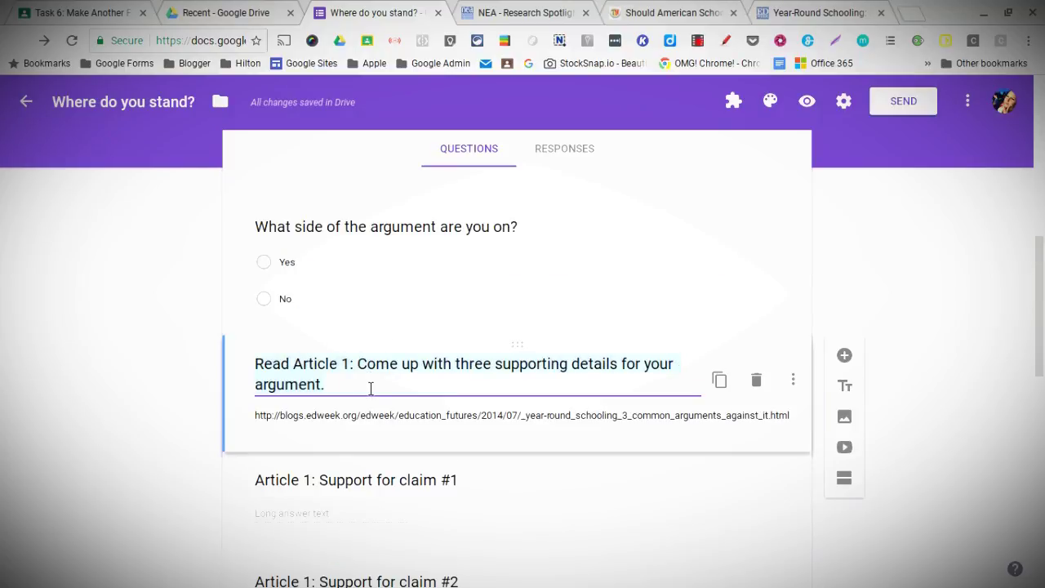
scroll(379, 408, down, 4)
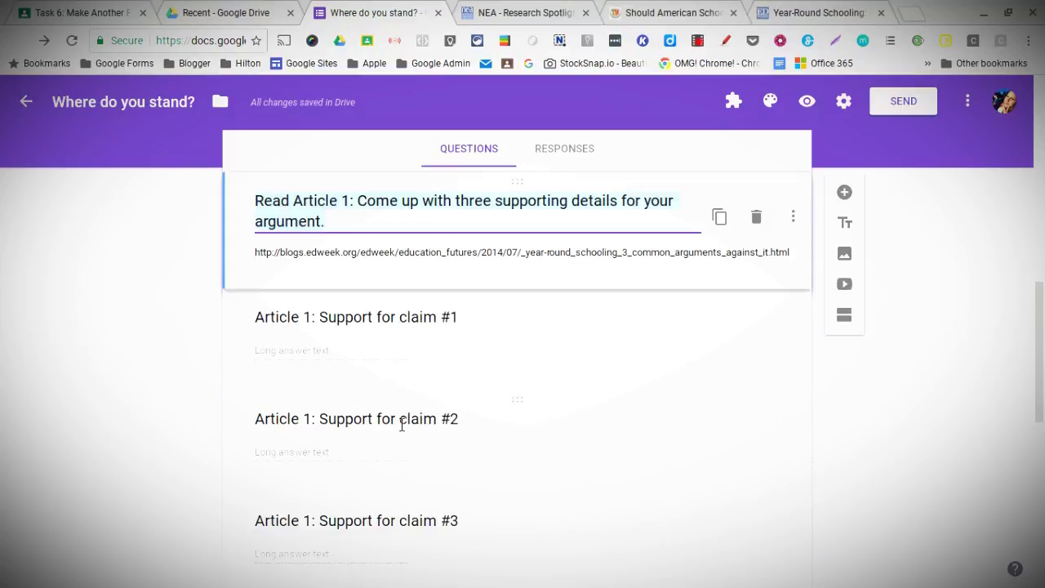
scroll(383, 425, down, 1)
click(347, 400)
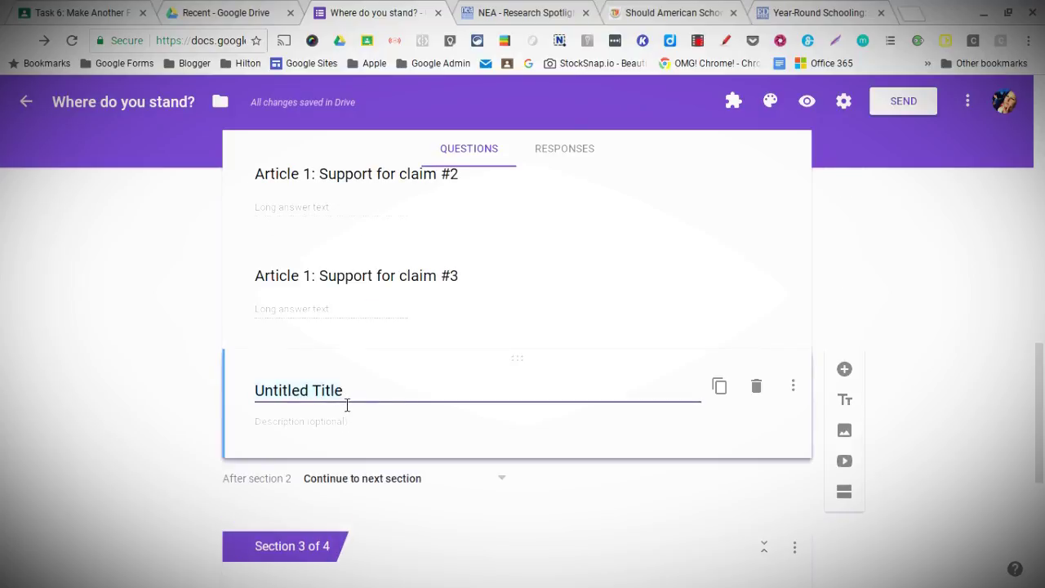
text(Read Article 1: Come up with three supporting details for your argument.)
key(ctrl+Tab)
key(ctrl+Tab)
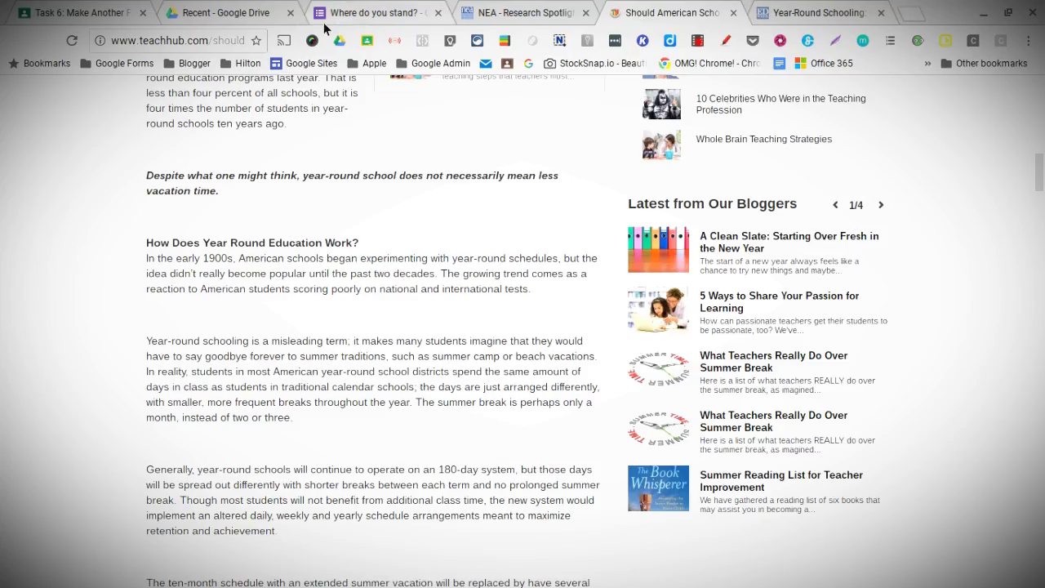
click(218, 47)
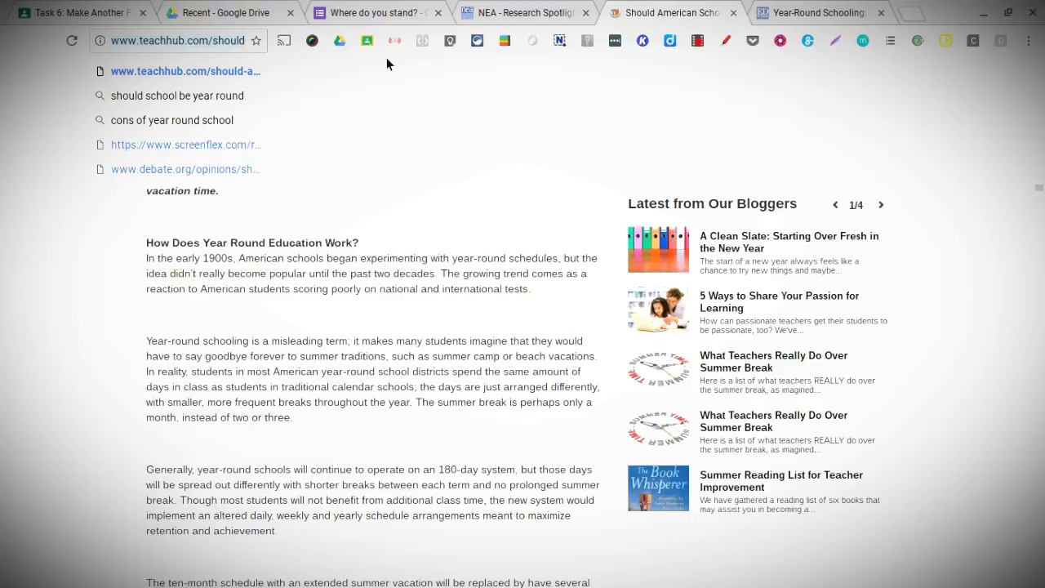
click(382, 12)
click(359, 432)
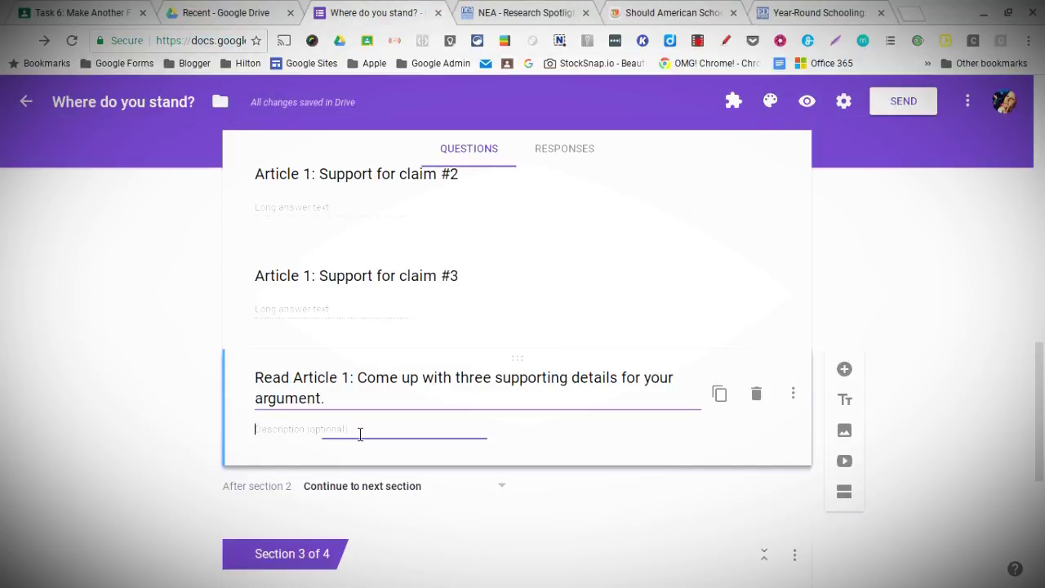
text(http://www.teachhub.com/should-american-schools-go-year-round)
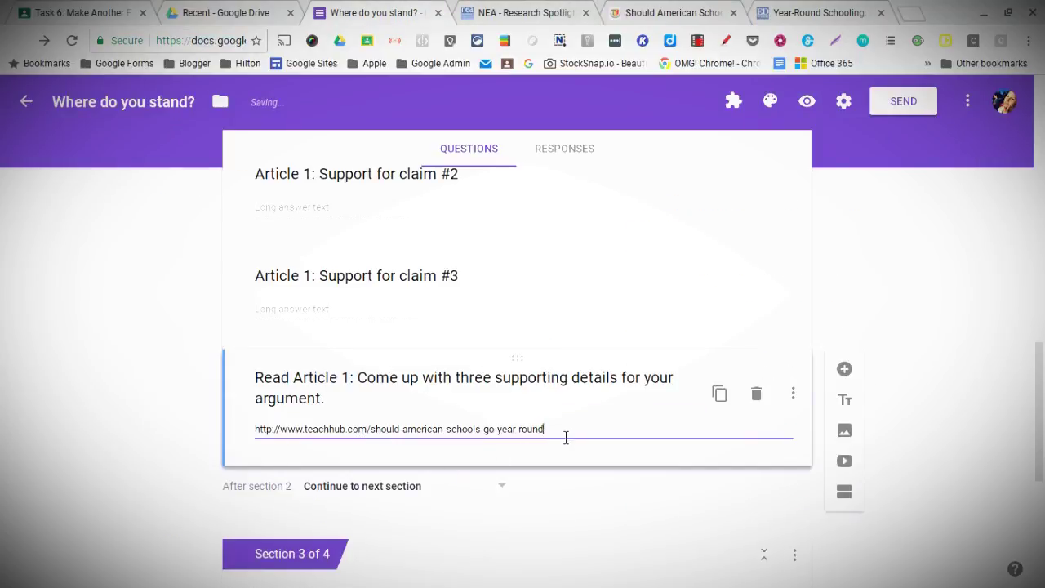
Step: Preview the form, proceed with the topic "Uniforms in School", and examine that section's article blocks and claim-support questions
click(806, 102)
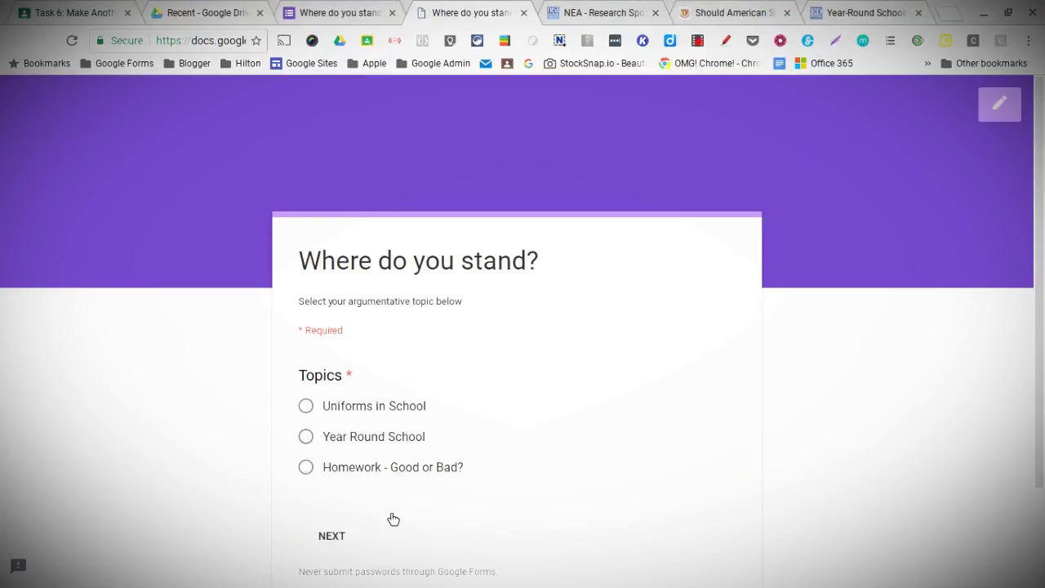
scroll(392, 518, down, 2)
click(335, 416)
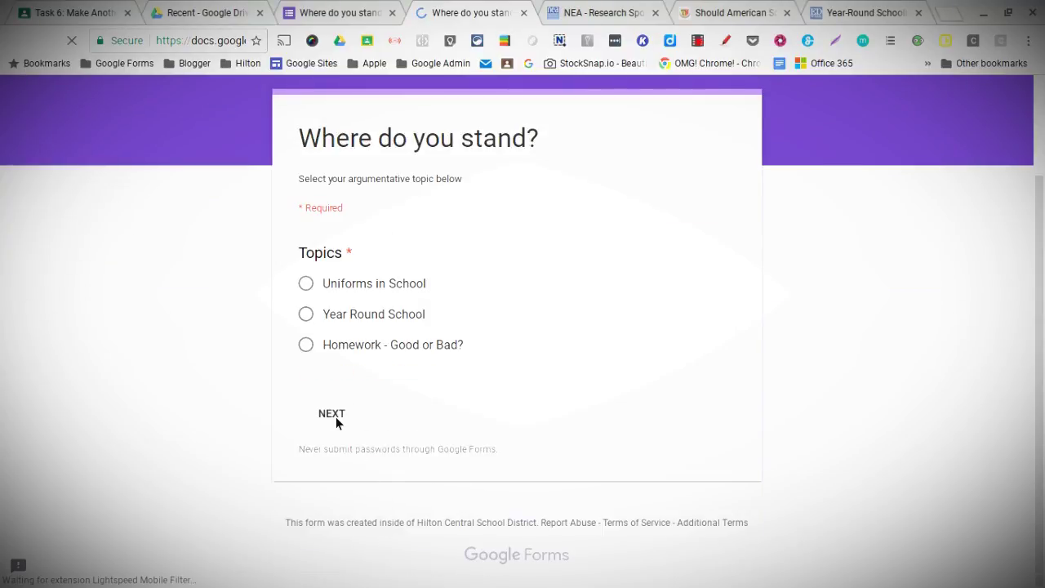
click(306, 288)
click(331, 418)
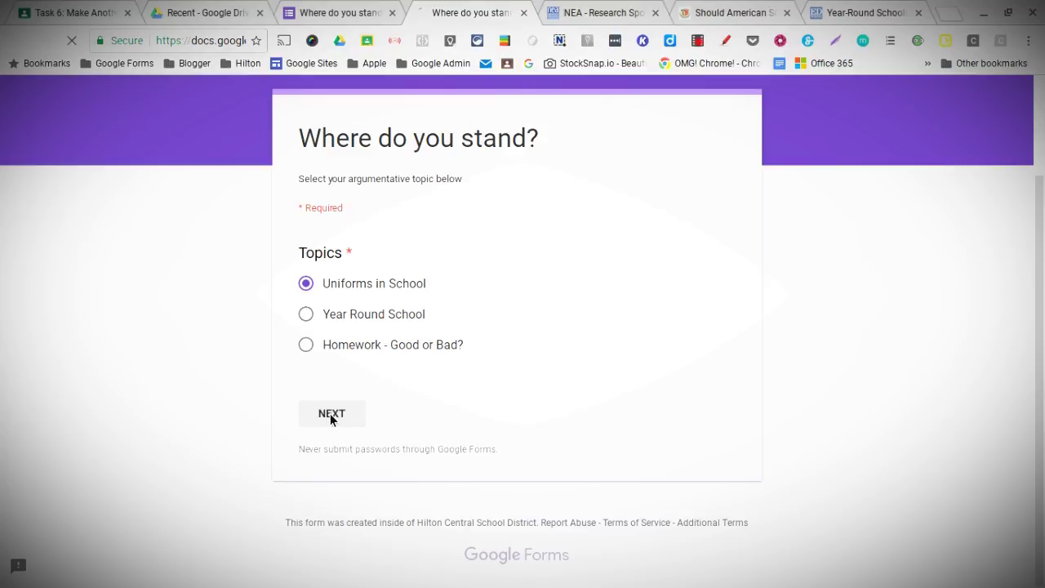
scroll(330, 427, down, 5)
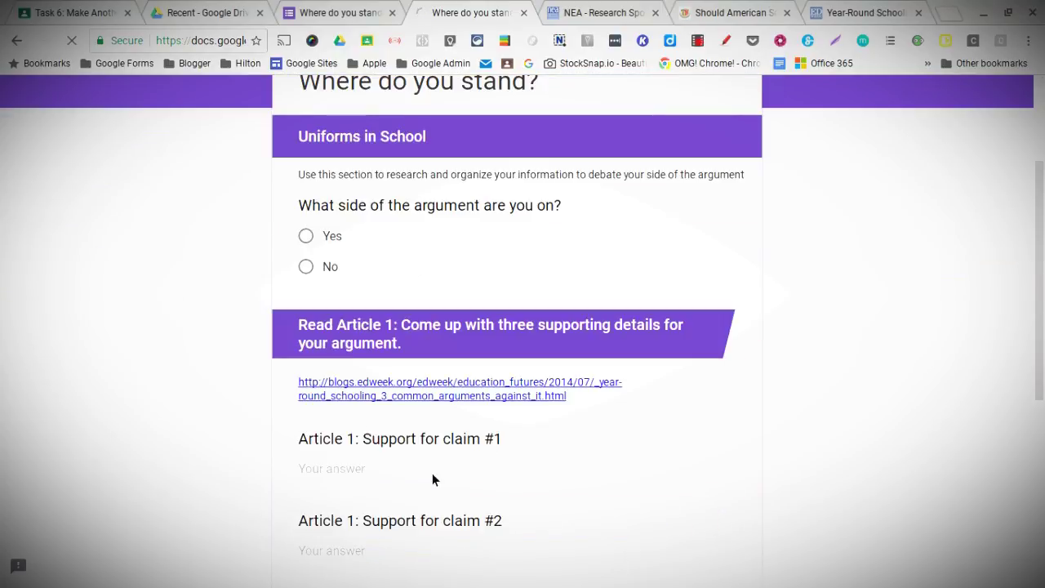
scroll(476, 431, down, 2)
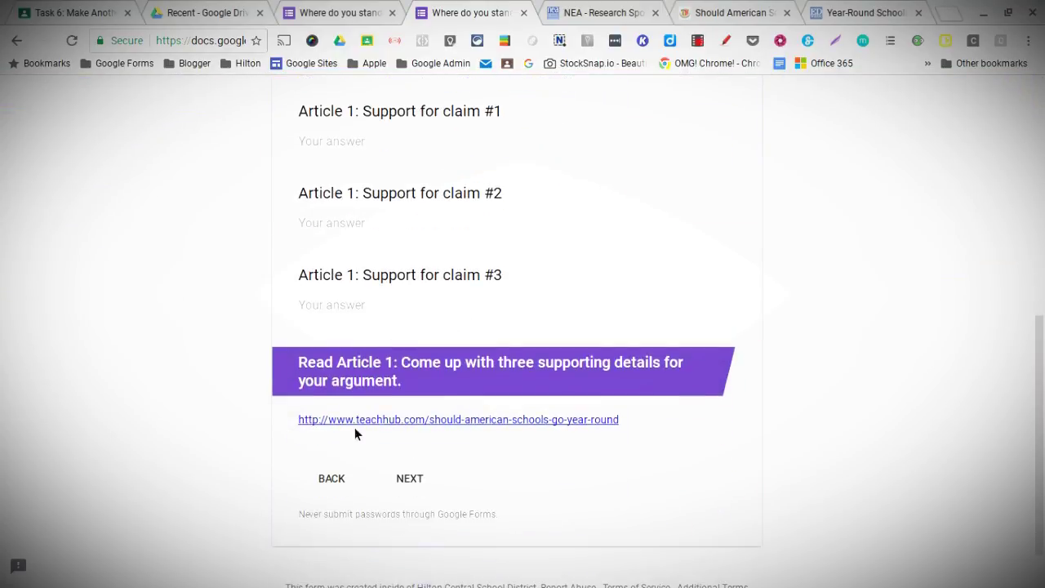
scroll(408, 380, up, 1)
scroll(430, 364, up, 1)
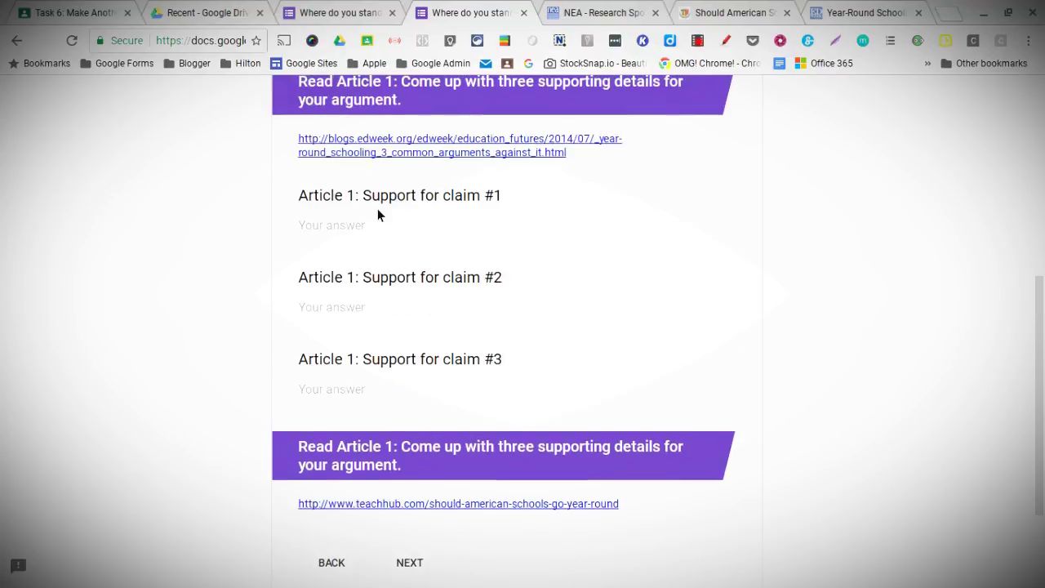
scroll(519, 241, up, 1)
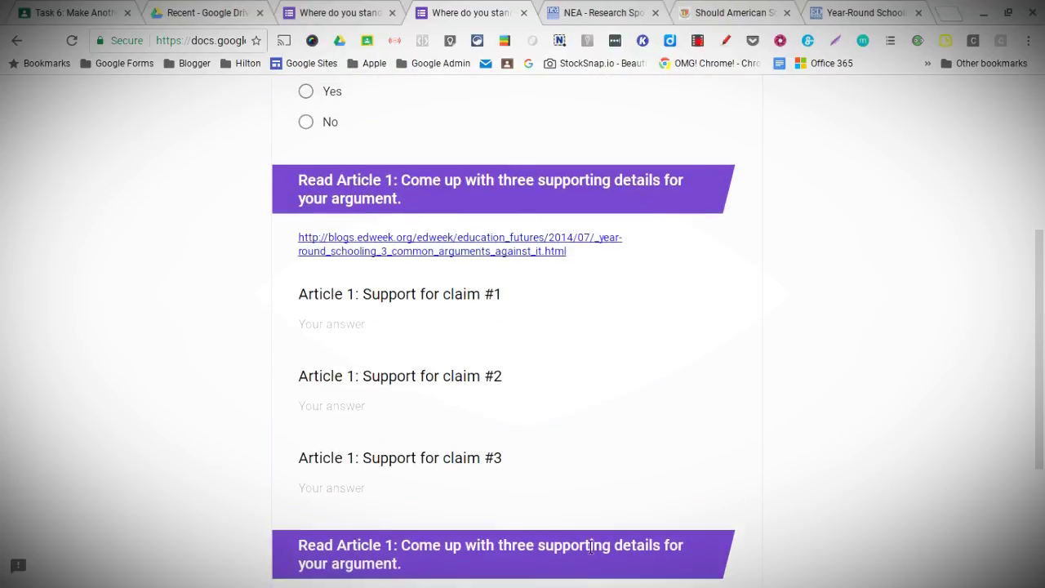
Step: Review the previewed "Uniforms in School" section down to the second article block, and close the form preview
scroll(414, 222, up, 1)
scroll(441, 235, up, 2)
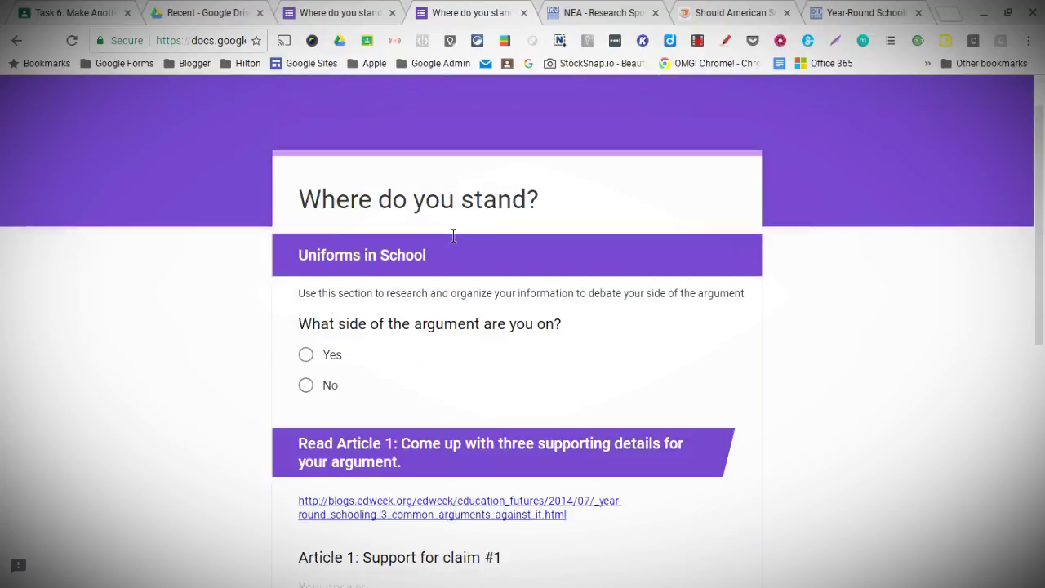
scroll(453, 196, down, 6)
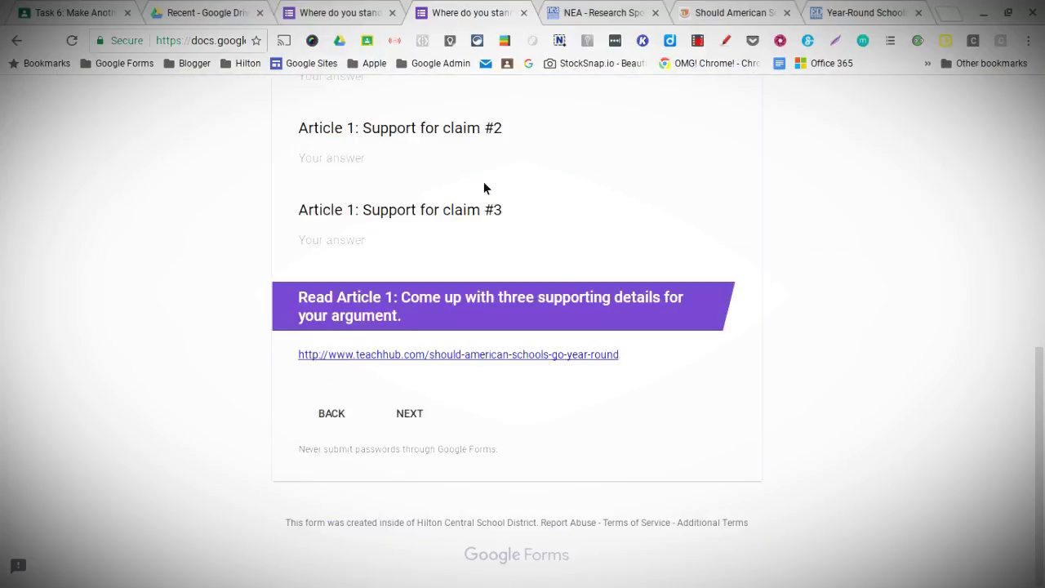
scroll(483, 182, up, 1)
click(324, 10)
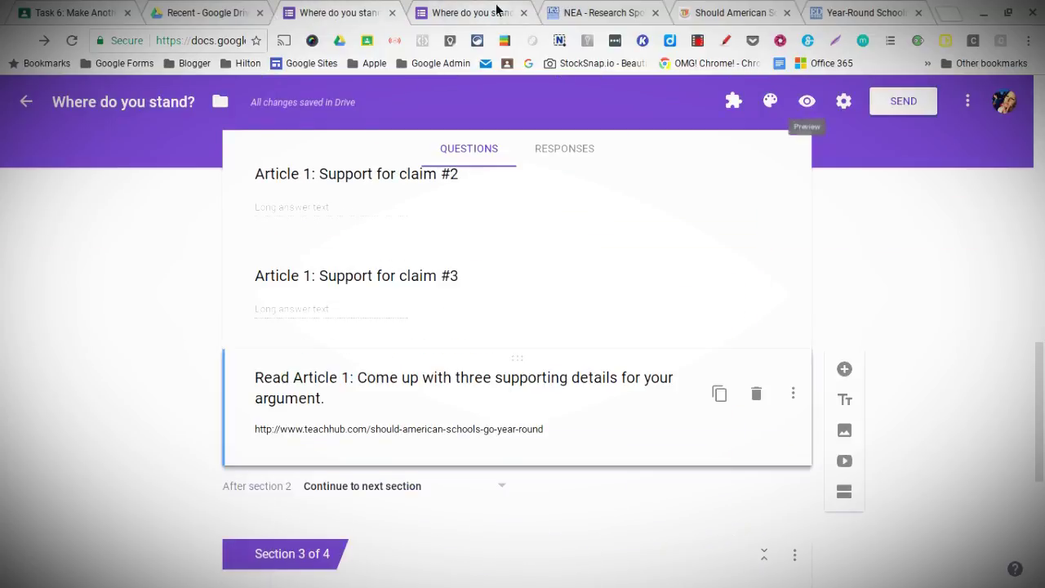
click(524, 12)
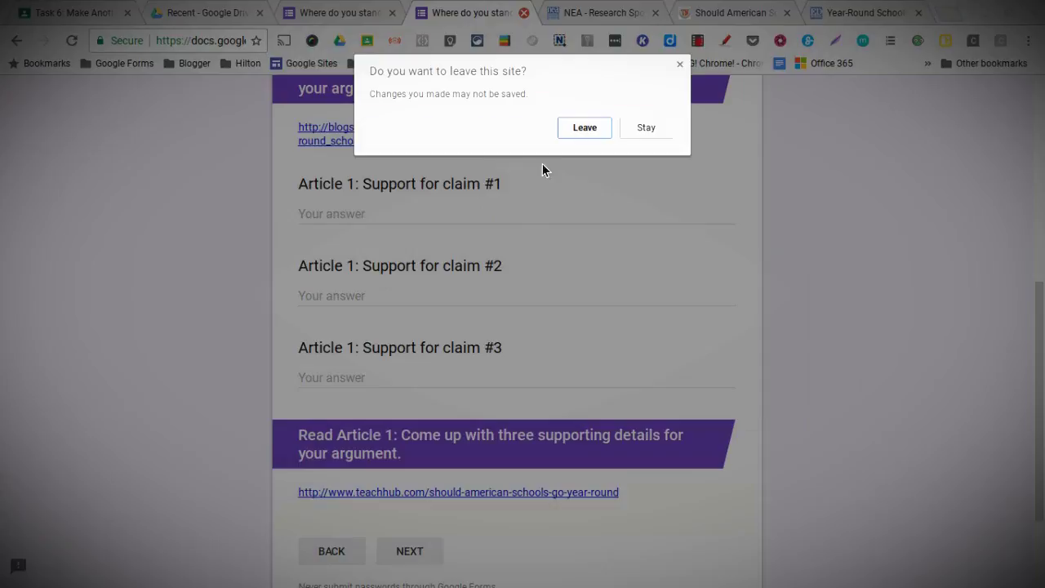
click(598, 133)
Step: Duplicate the "Article 1: Support for claim #3" question and move the copy below the title block containing the TeachHub link
scroll(388, 313, down, 1)
scroll(388, 312, down, 1)
scroll(660, 296, up, 1)
click(611, 282)
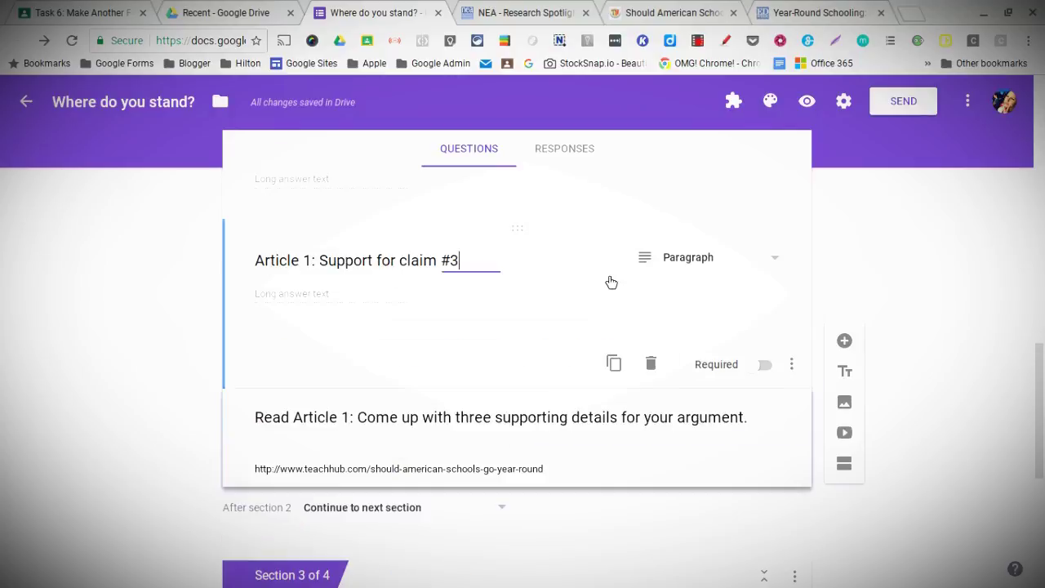
click(614, 377)
drag(515, 345, 518, 532)
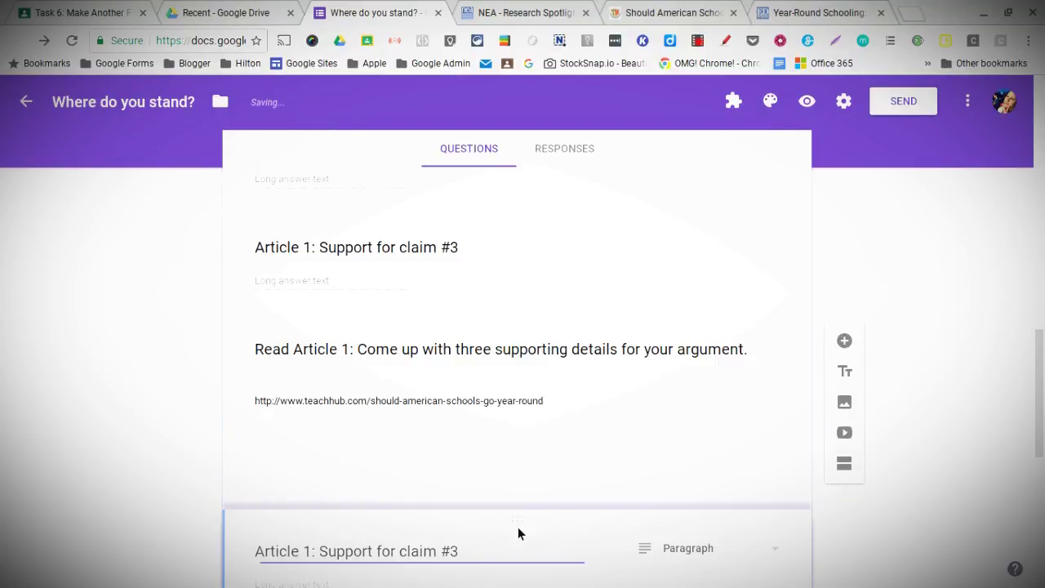
Step: Change the TeachHub block's title to "Read Article 2: Come up with three supporting details for your argument."
click(353, 341)
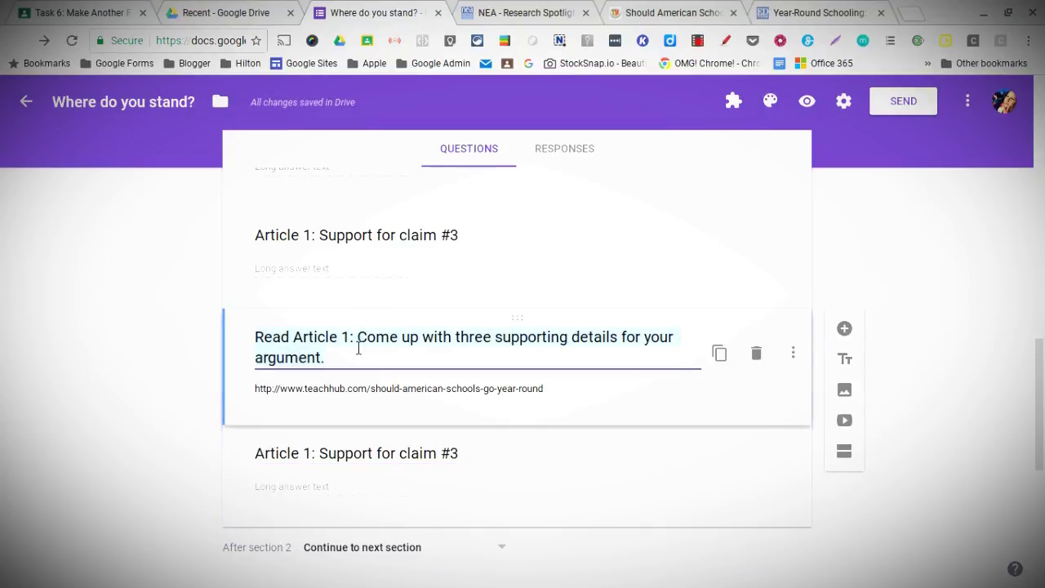
key(BackSpace)
text(2)
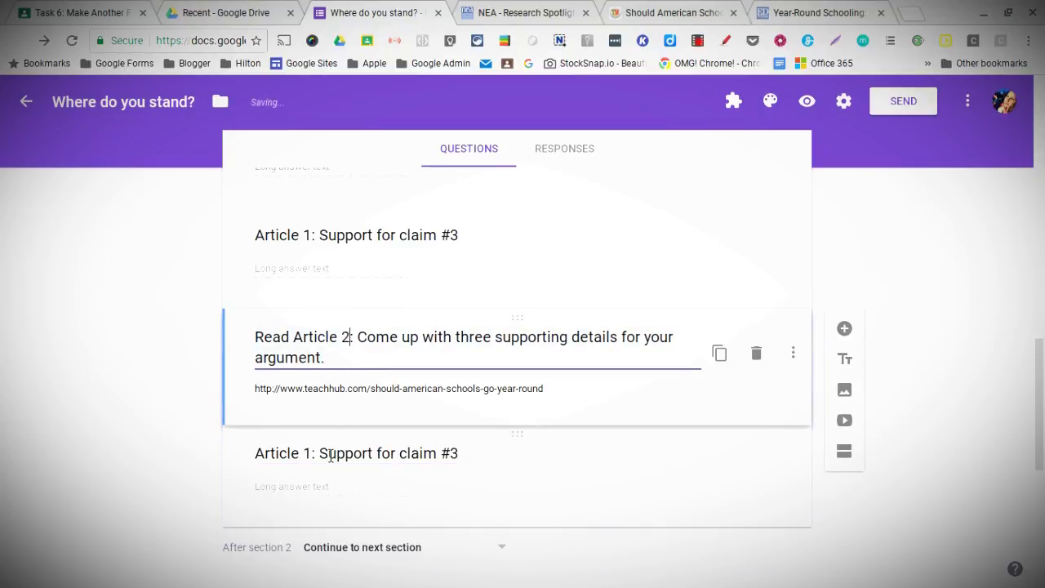
Step: Rename the copied question below the TeachHub link "Article 2: Support for claim #1"
click(317, 456)
key(BackSpace)
text(2)
click(488, 460)
key(BackSpace)
text(1)
Step: Duplicate the Article 2 claim #1 question and rename the copy "Article 2: Support for claim #2"
scroll(628, 450, down, 1)
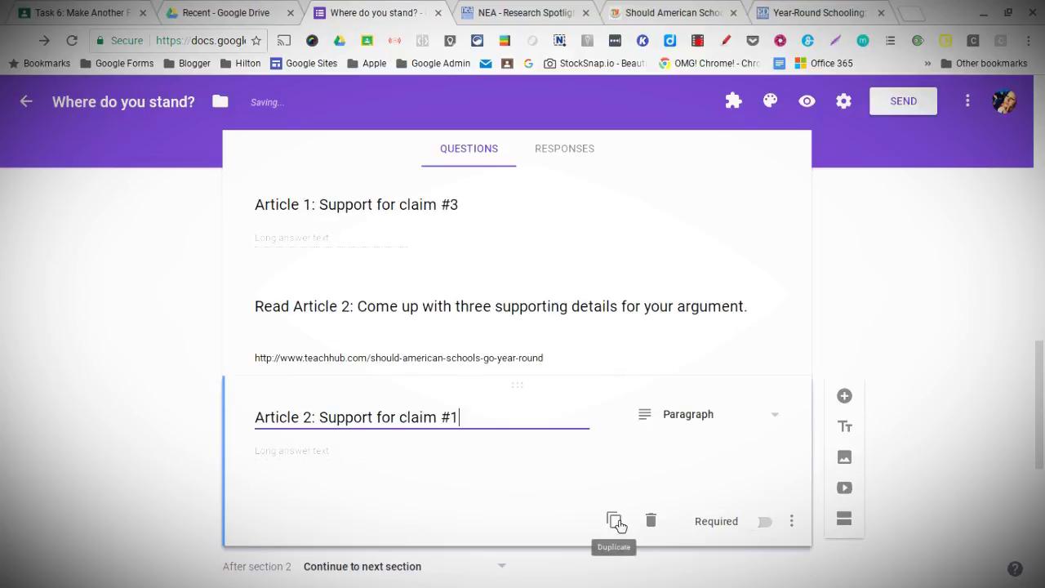
click(615, 521)
click(518, 514)
key(BackSpace)
text(2)
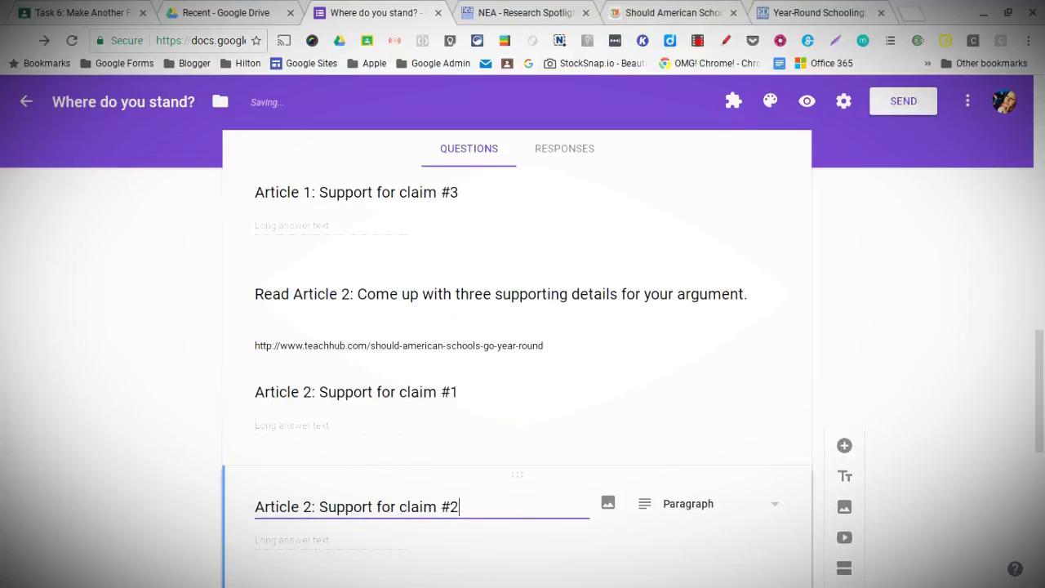
Step: Duplicate the Article 2 claim #2 question and rename the copy "Article 2: Support for claim #3"
scroll(528, 490, down, 3)
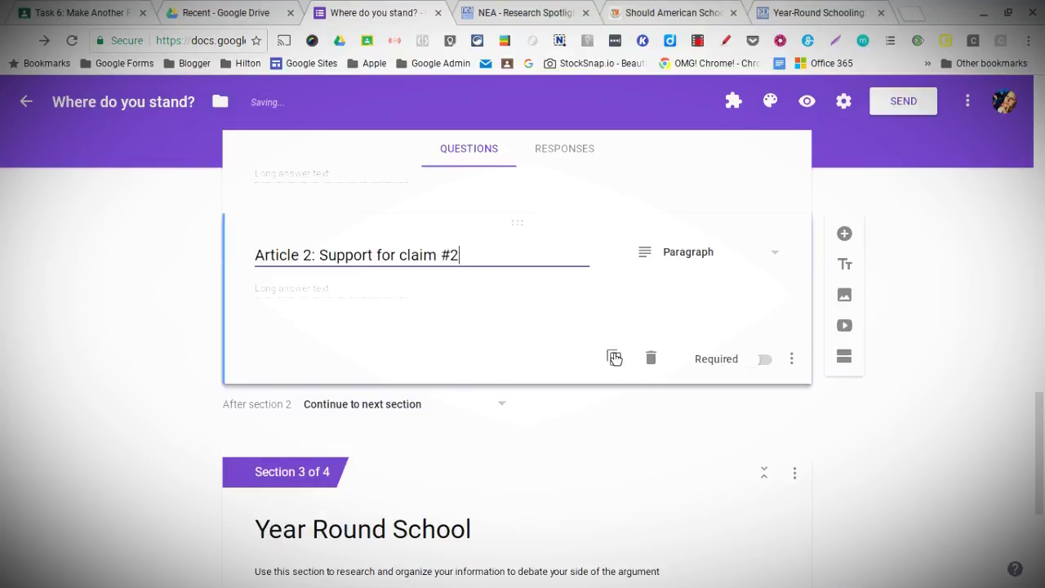
click(617, 359)
click(505, 367)
key(BackSpace)
text(3)
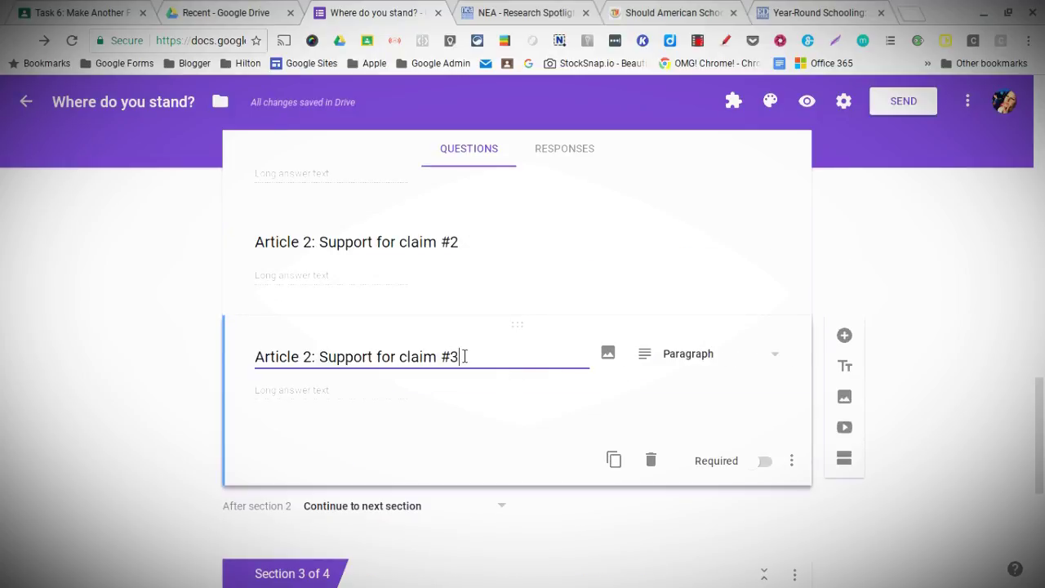
Step: Add a title and description block after the Article 2 claim #3 question in the "Uniforms in School" section
scroll(444, 417, down, 2)
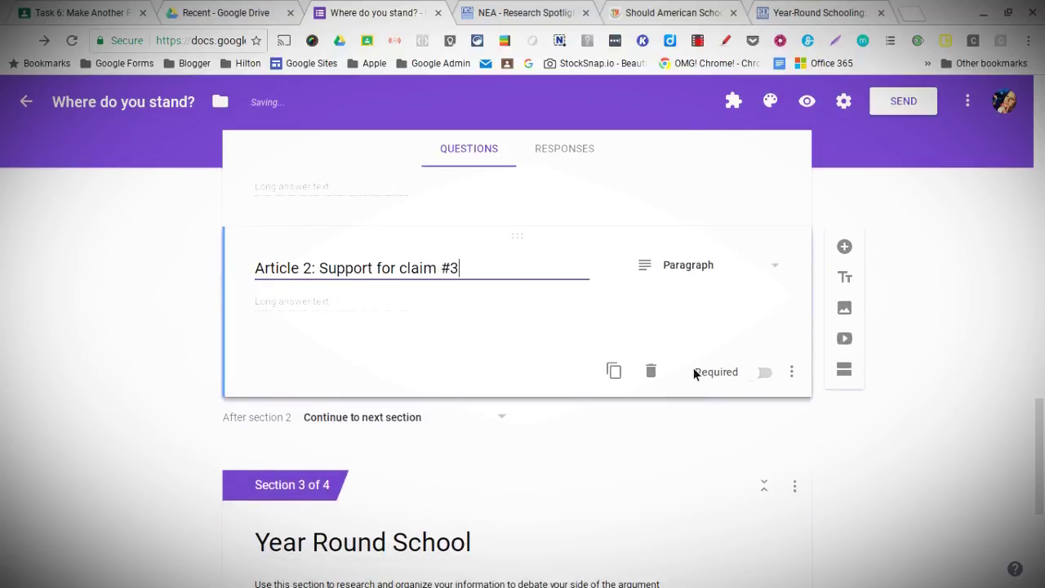
scroll(685, 366, up, 6)
scroll(710, 372, down, 10)
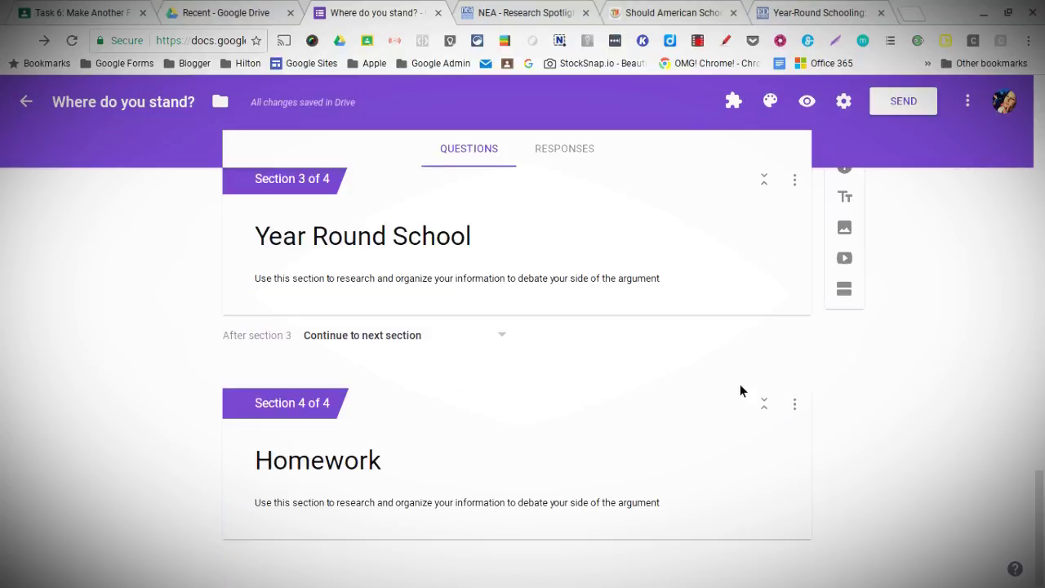
scroll(695, 358, up, 1)
scroll(695, 357, up, 4)
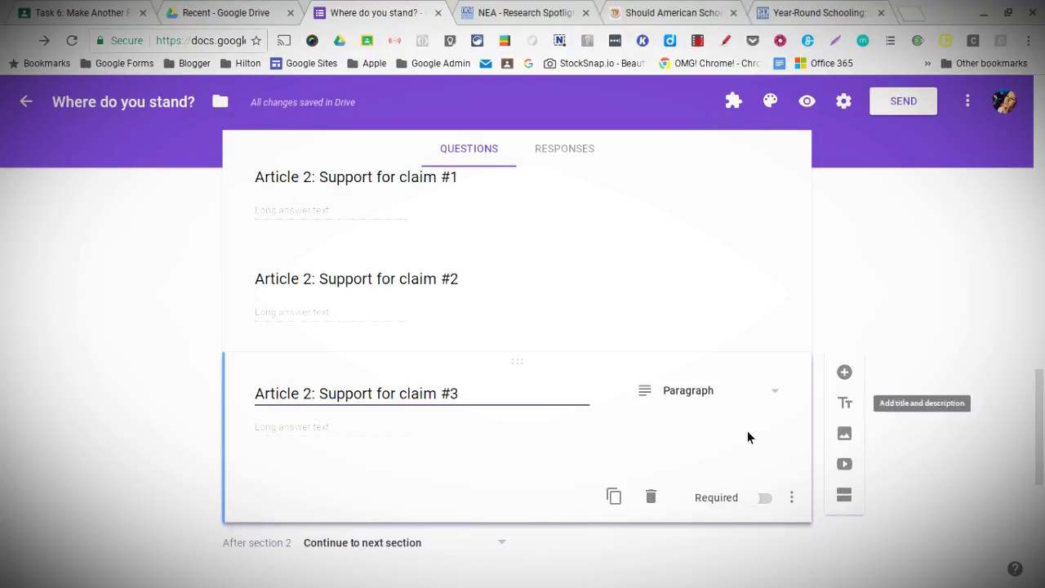
scroll(841, 396, down, 1)
click(857, 382)
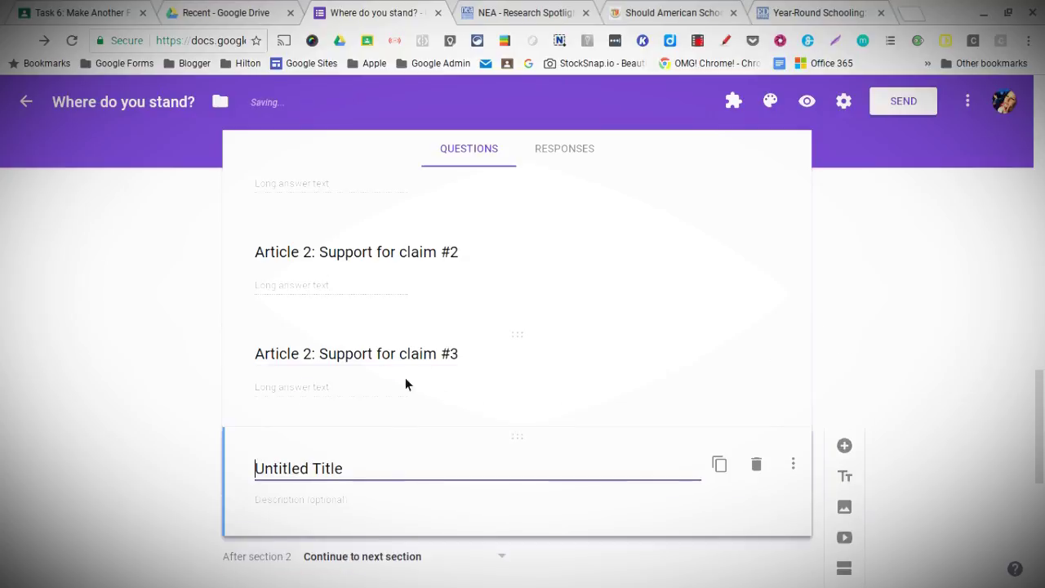
Step: Copy the Article 2 block's title into the new block: "Read Article 2: Come up with three supporting details for your argument."
scroll(470, 339, up, 4)
scroll(470, 339, up, 1)
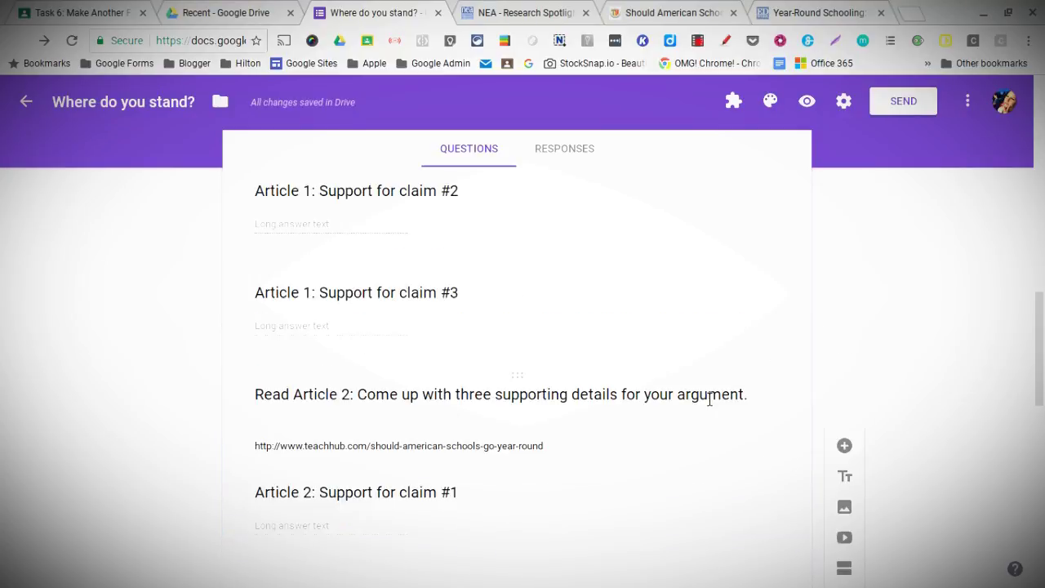
click(711, 400)
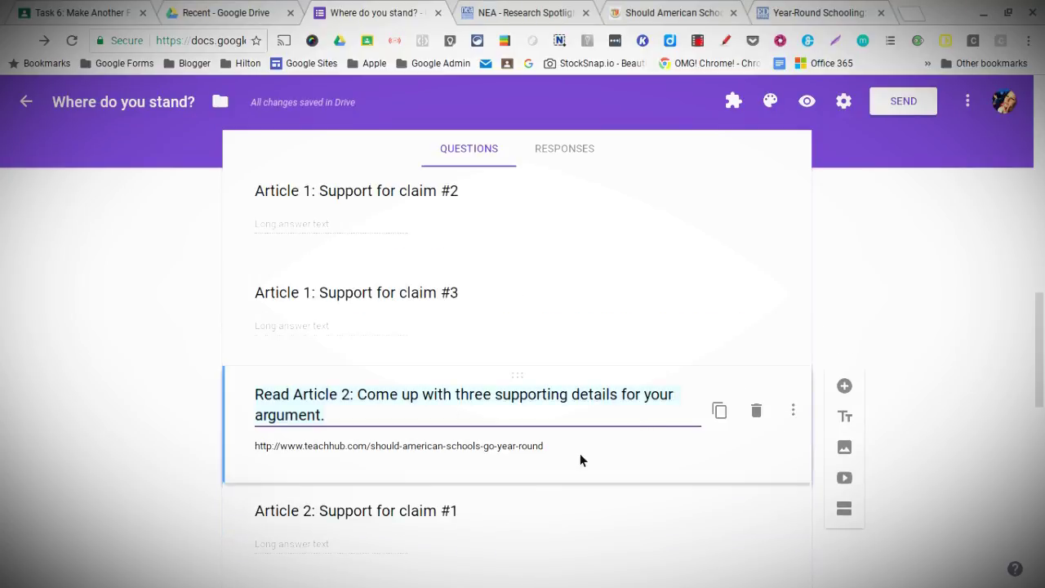
scroll(531, 458, down, 5)
click(329, 424)
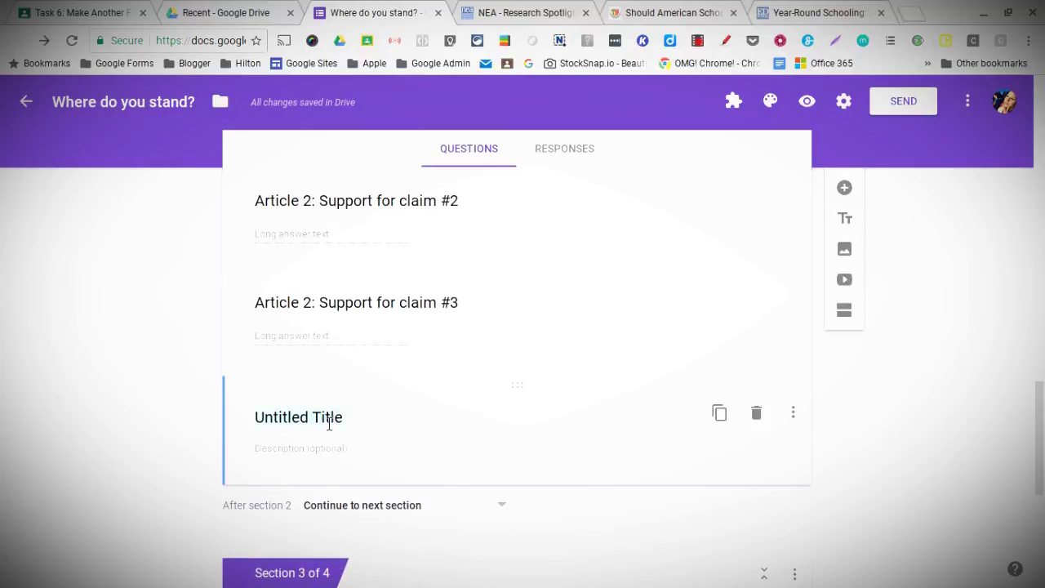
text(Read Article 2: Come up with three supporting details for your argument.)
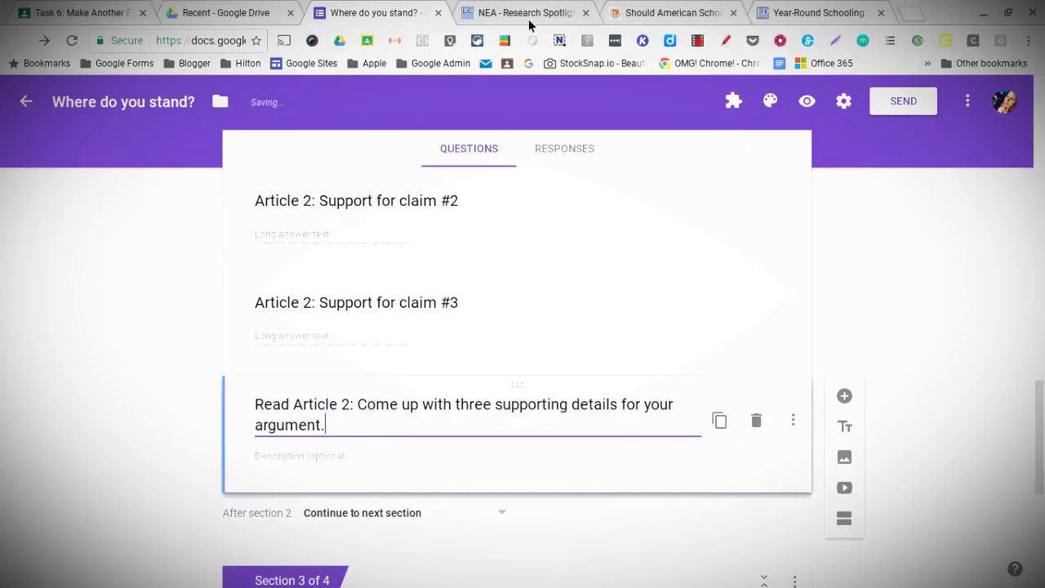
click(529, 18)
click(165, 42)
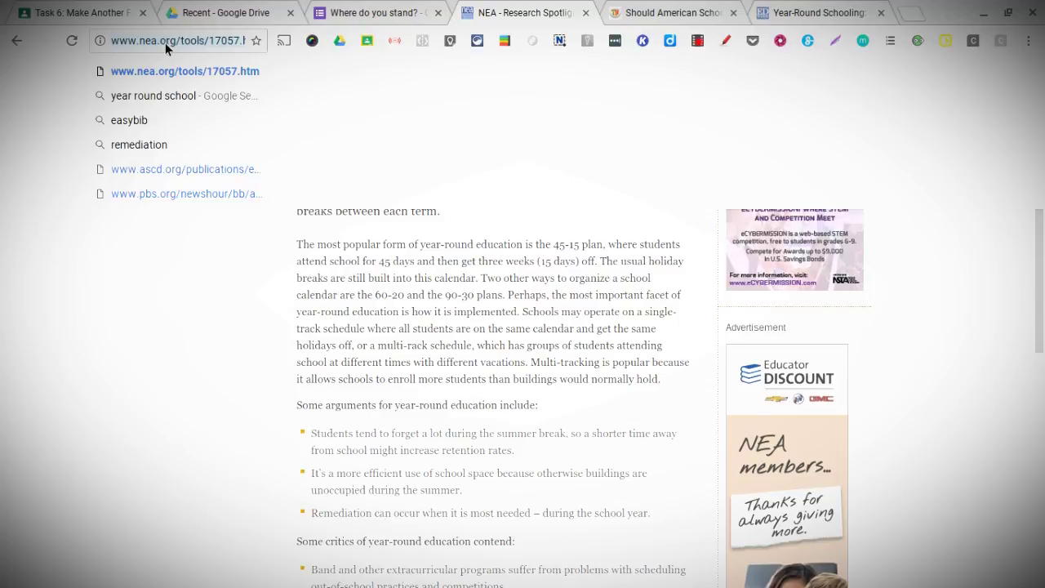
click(373, 12)
click(324, 467)
text(http://www.nea.org/tools/17067.htm)
Step: Change the NEA block's title to "Read Article 3: Come up with three supporting details for your argument."
scroll(381, 446, down, 1)
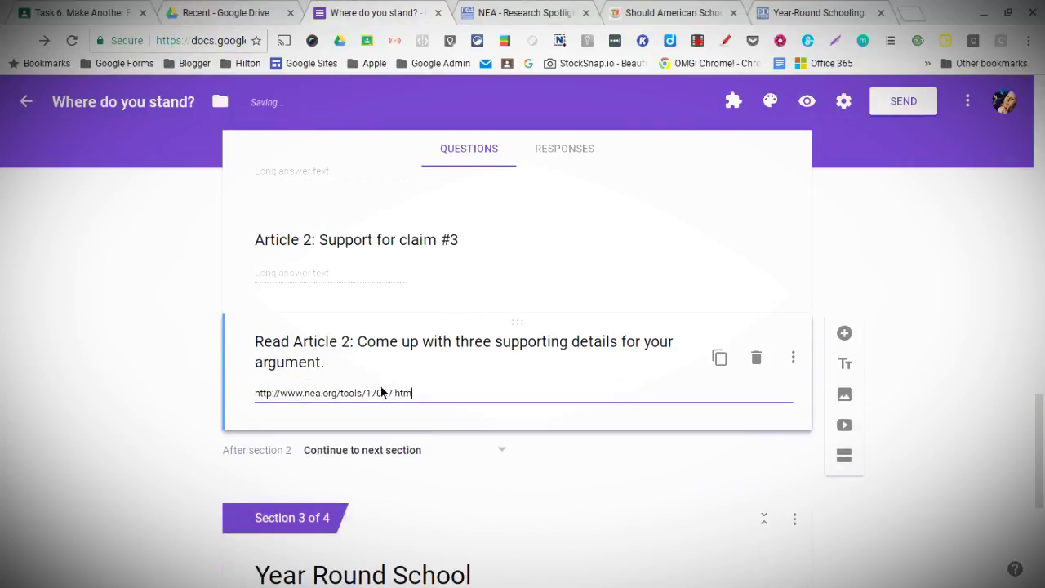
click(357, 341)
key(BackSpace)
key(BackSpace)
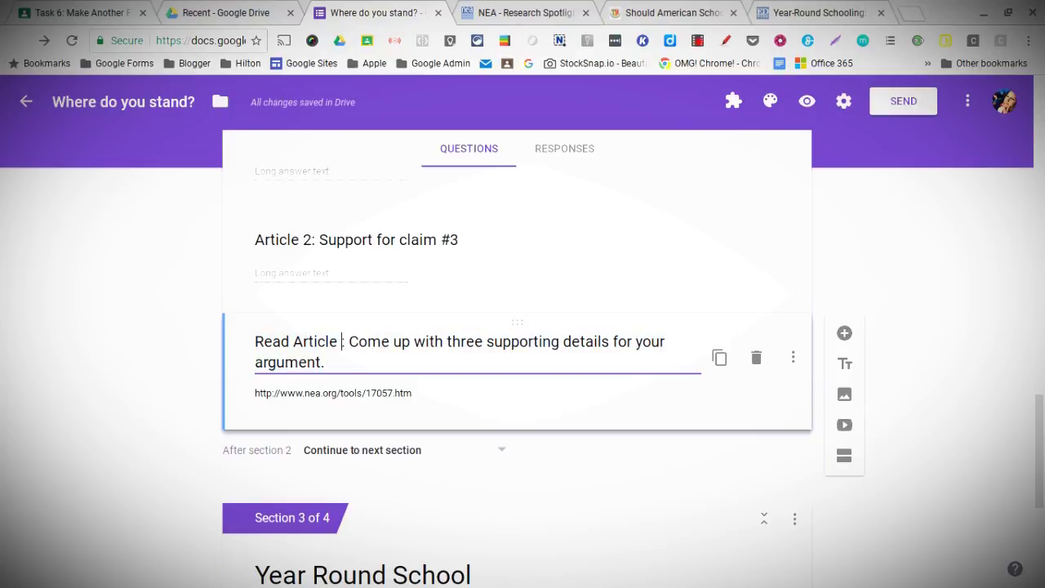
text(3)
Step: Duplicate the "Article 2: Support for claim #3" question and move the copy below the Article 3 title block
scroll(377, 305, up, 1)
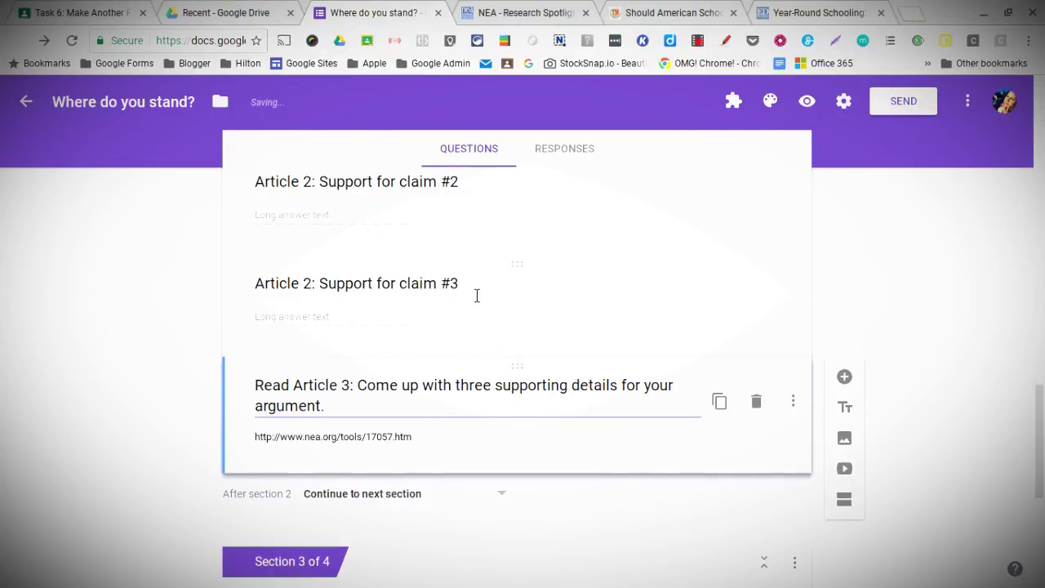
click(476, 294)
click(614, 399)
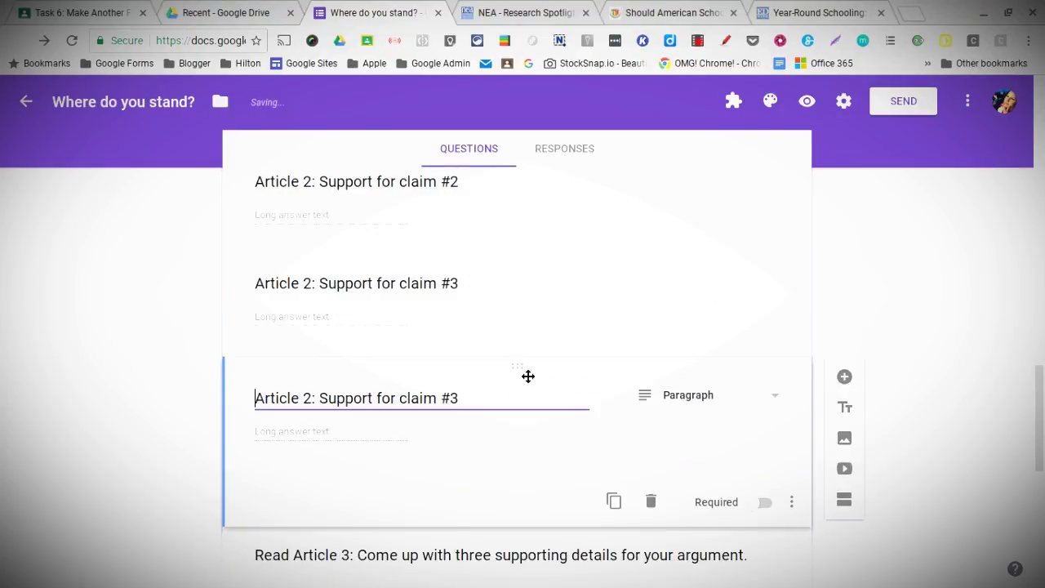
drag(527, 375, 483, 397)
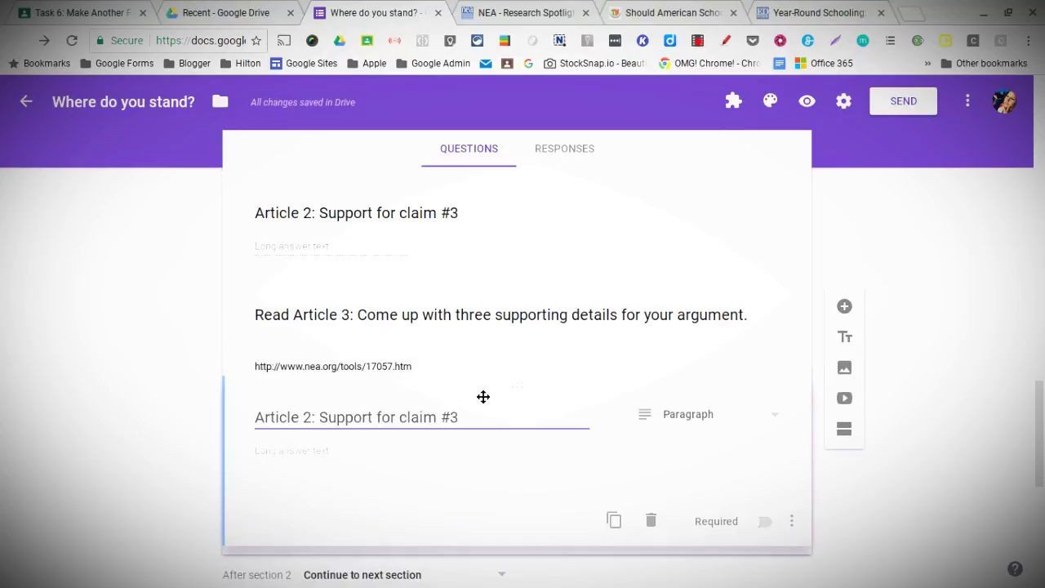
Step: Rename the copied question below the NEA link "Article 1: Support for claim #1"
click(317, 425)
key(BackSpace)
text(1)
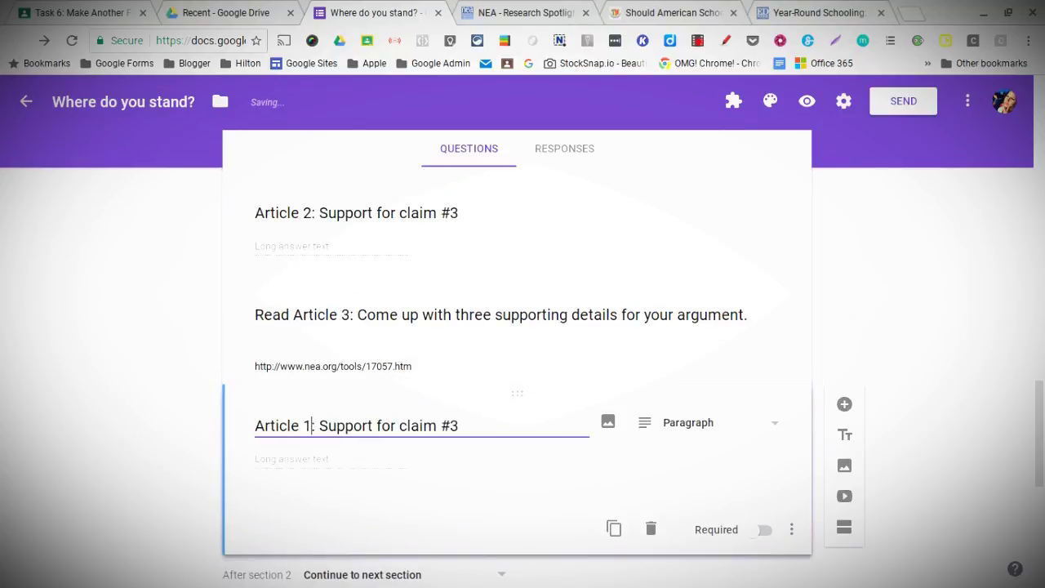
click(491, 425)
key(BackSpace)
text(1)
Step: Duplicate the claim #1 question below the NEA link and rename the copy "Article 1: Support for claim #2"
click(614, 529)
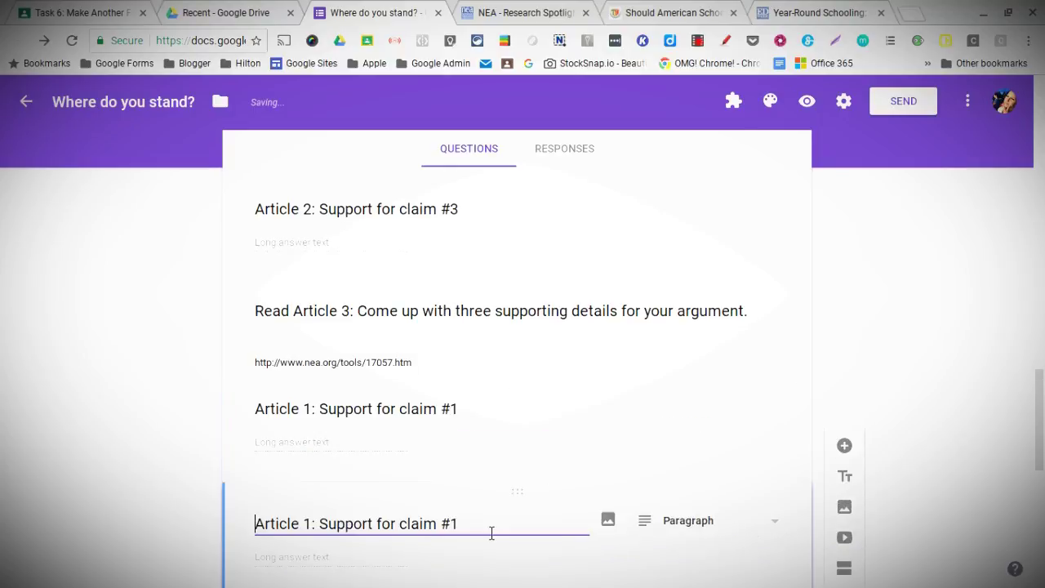
key(BackSpace)
text(2)
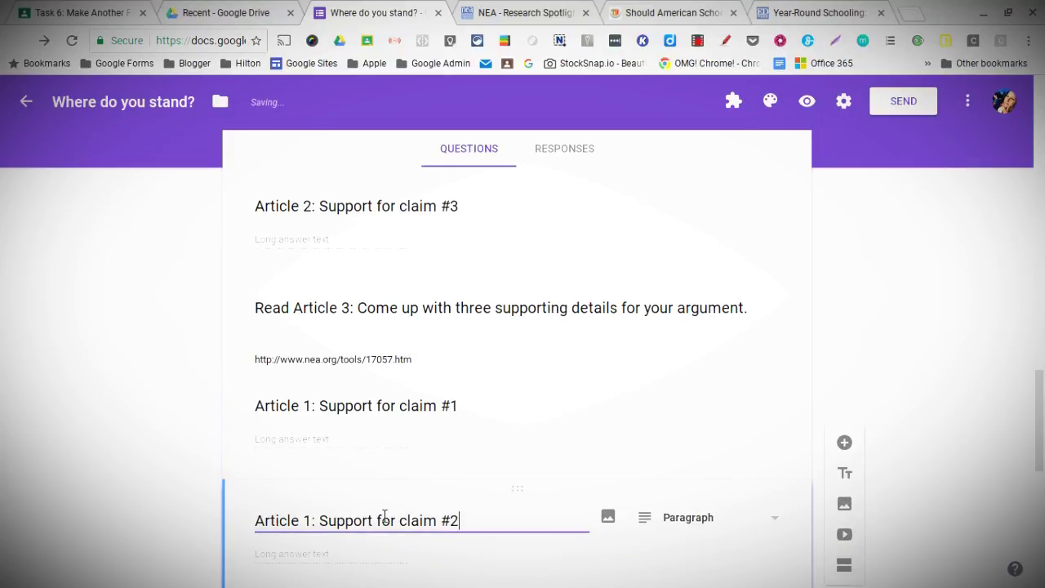
Step: Correct the article number in the claim #1 question below the NEA link so it reads "Article 3: Support for claim #1"
click(312, 400)
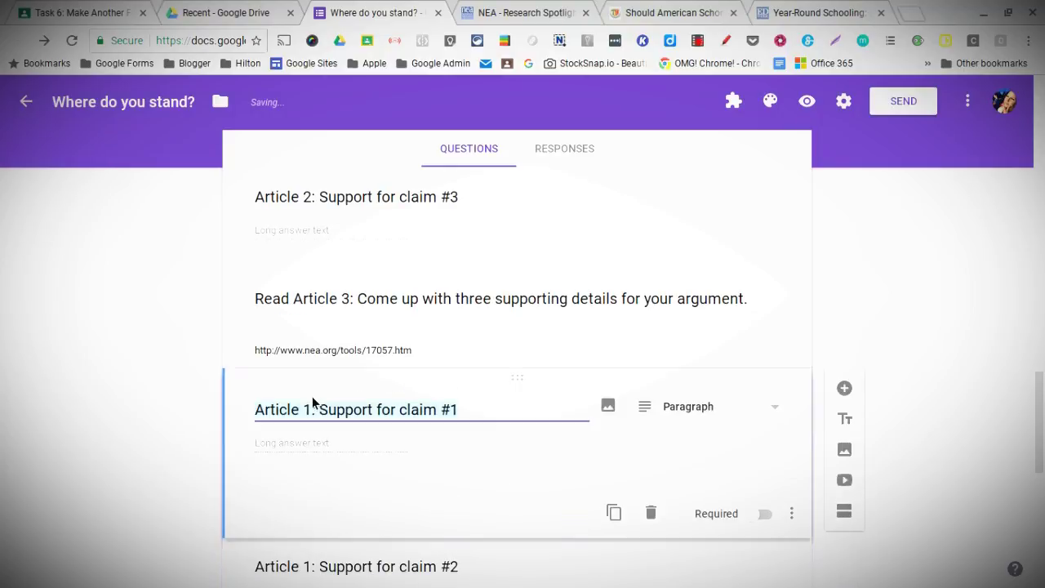
triple_click(318, 412)
click(454, 410)
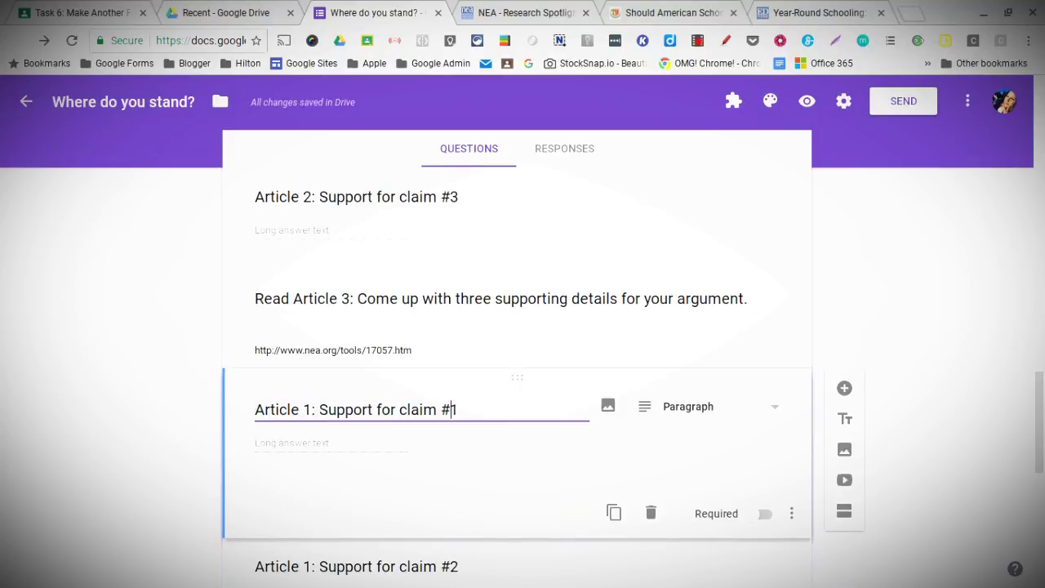
click(321, 413)
key(BackSpace)
text(3)
scroll(323, 415, down, 1)
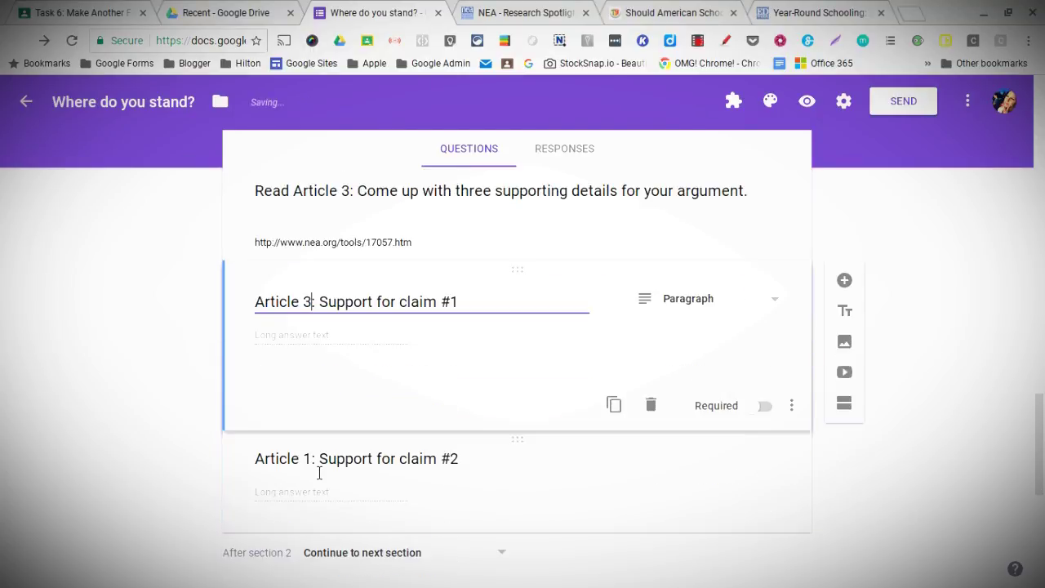
Step: Correct the article number in the claim #2 question below the NEA link so it reads "Article 3: Support for claim #2"
click(320, 469)
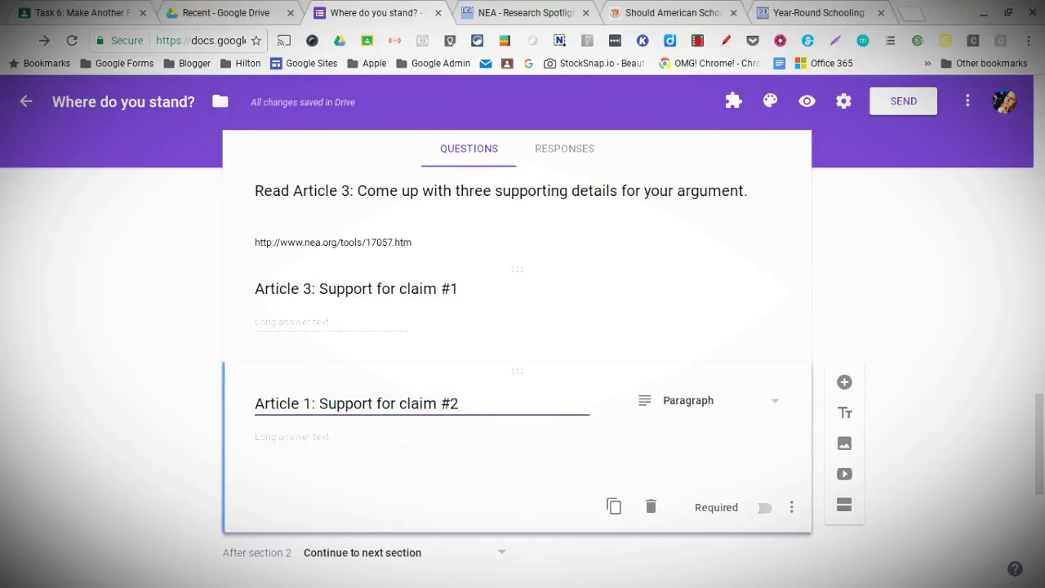
key(BackSpace)
text(3)
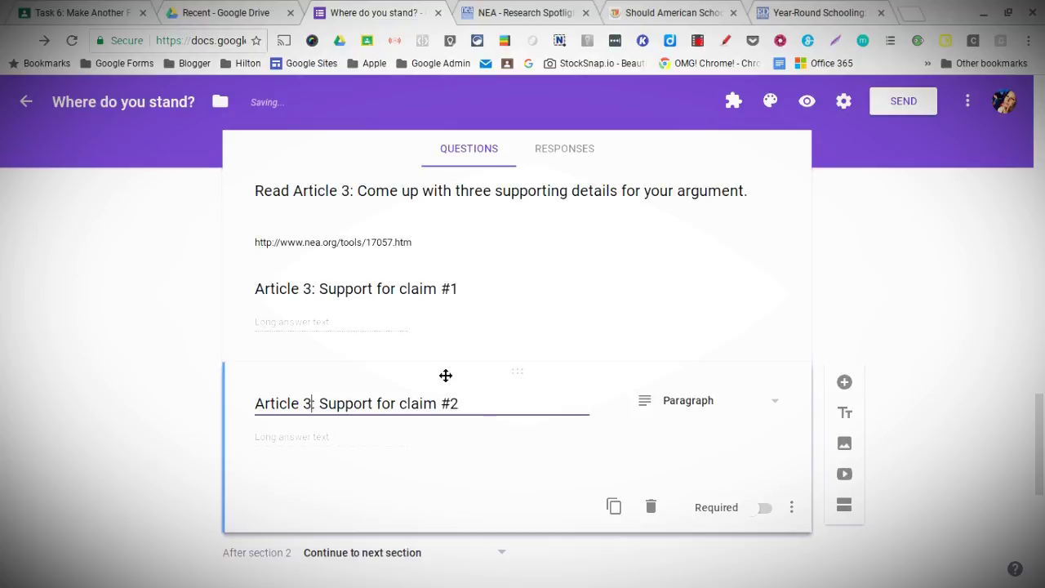
Step: Duplicate the Article 3 claim #2 question and rename the copy "Article 3: Support for claim #3"
click(629, 513)
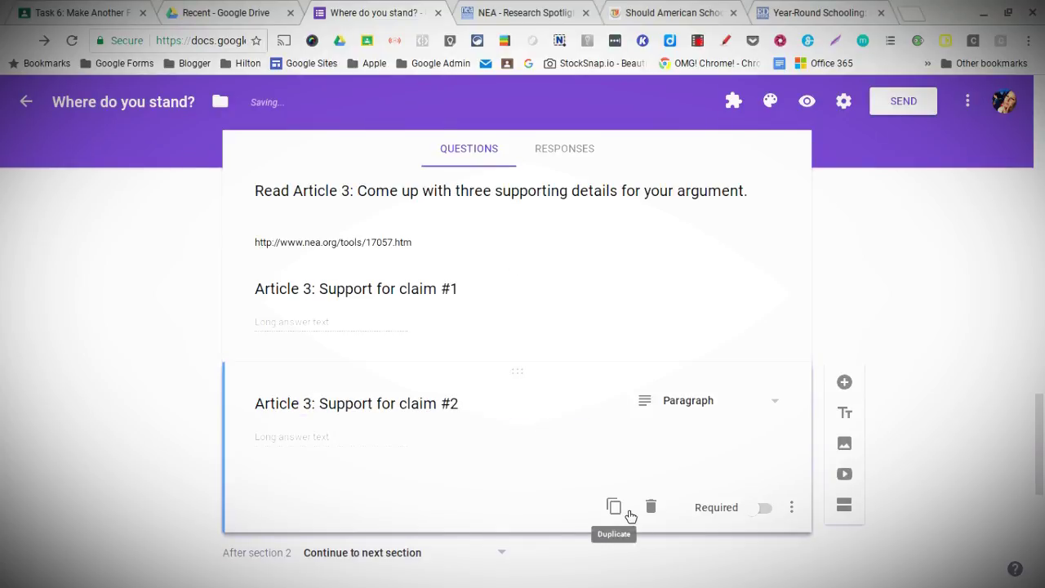
click(629, 513)
key(BackSpace)
text(3)
scroll(488, 446, down, 4)
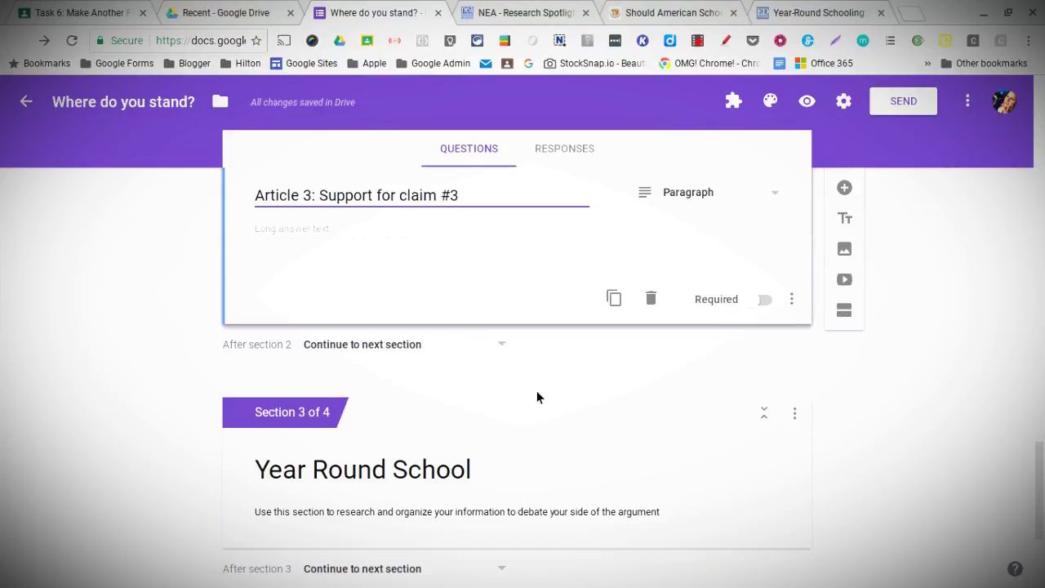
Step: Review the article links and claim-support questions throughout the Uniforms in School section
scroll(533, 390, up, 20)
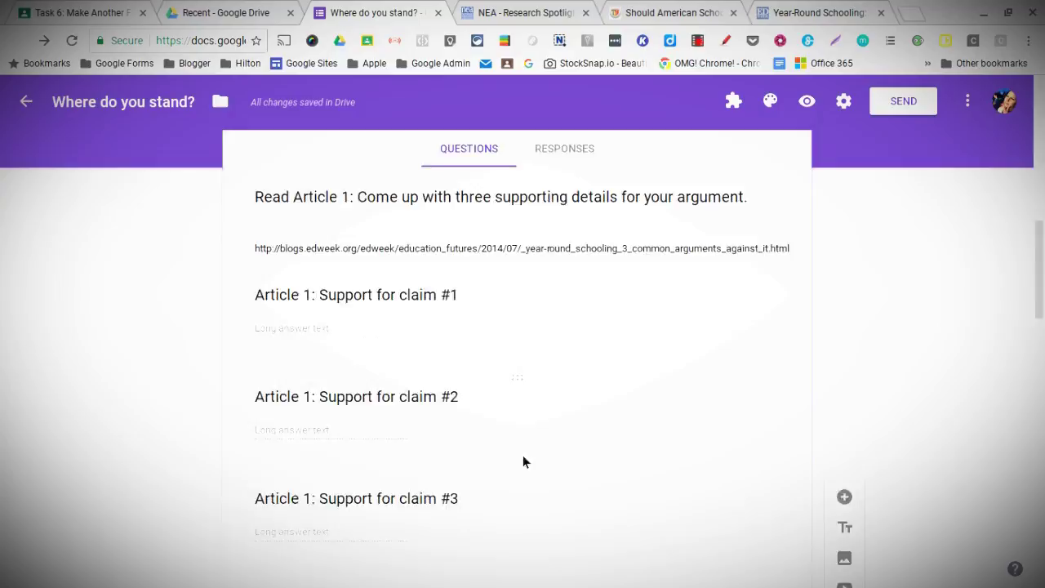
scroll(581, 429, down, 10)
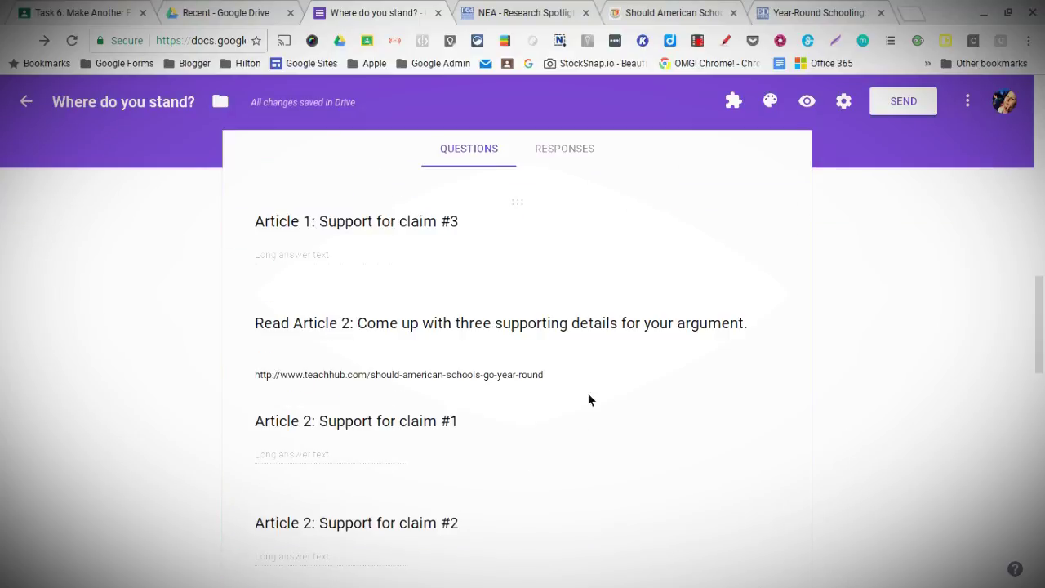
scroll(588, 399, down, 5)
scroll(615, 399, down, 3)
click(616, 399)
scroll(616, 399, down, 4)
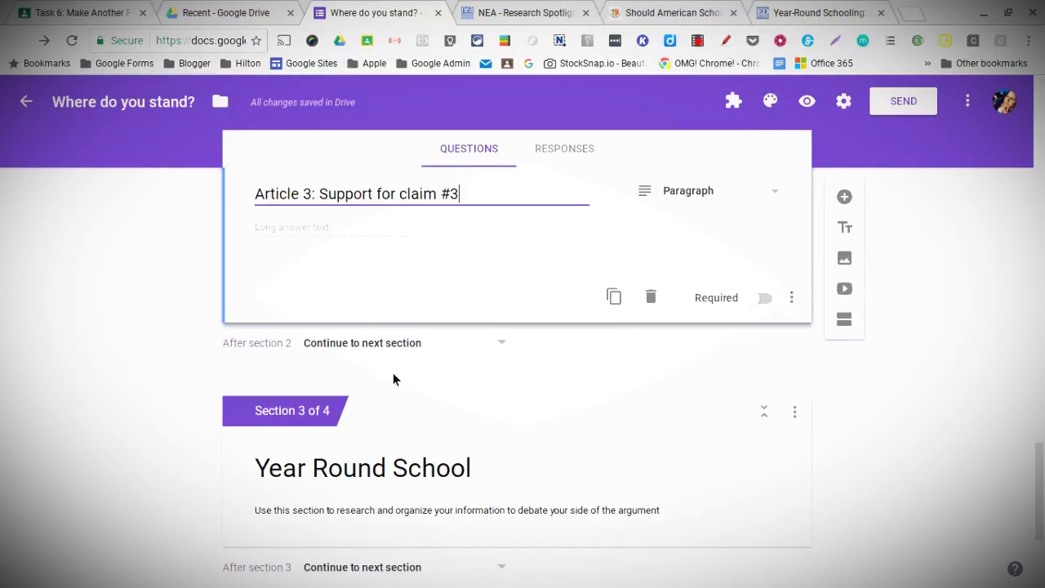
scroll(392, 379, up, 5)
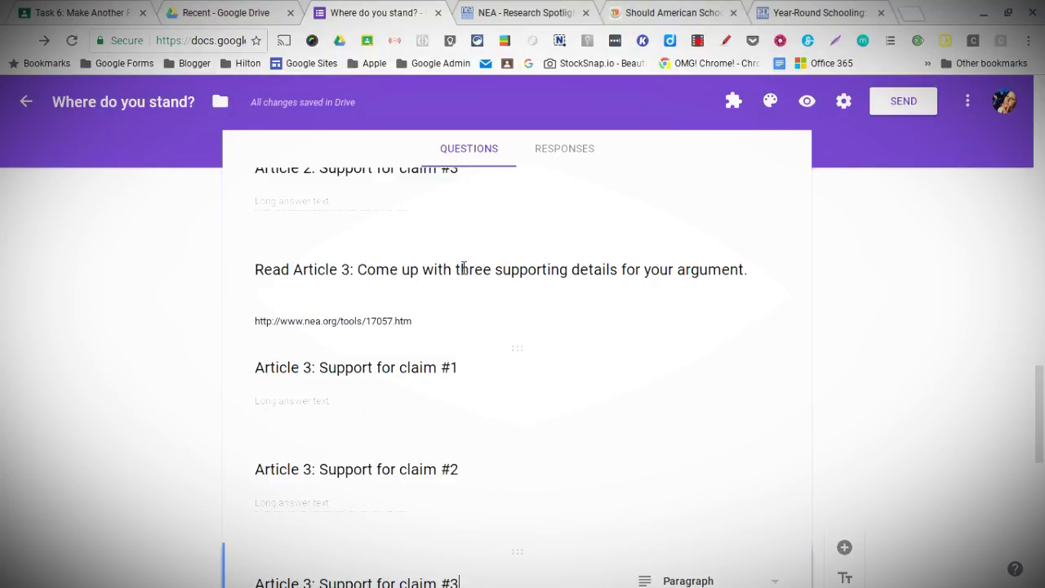
scroll(455, 261, up, 7)
scroll(440, 287, down, 2)
scroll(415, 299, down, 1)
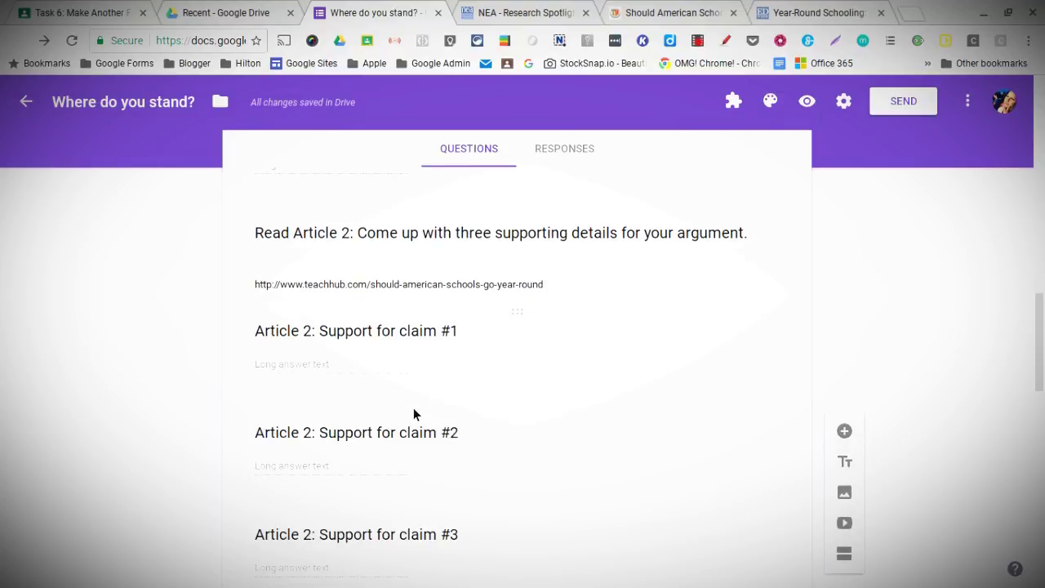
scroll(413, 414, down, 1)
scroll(415, 373, down, 2)
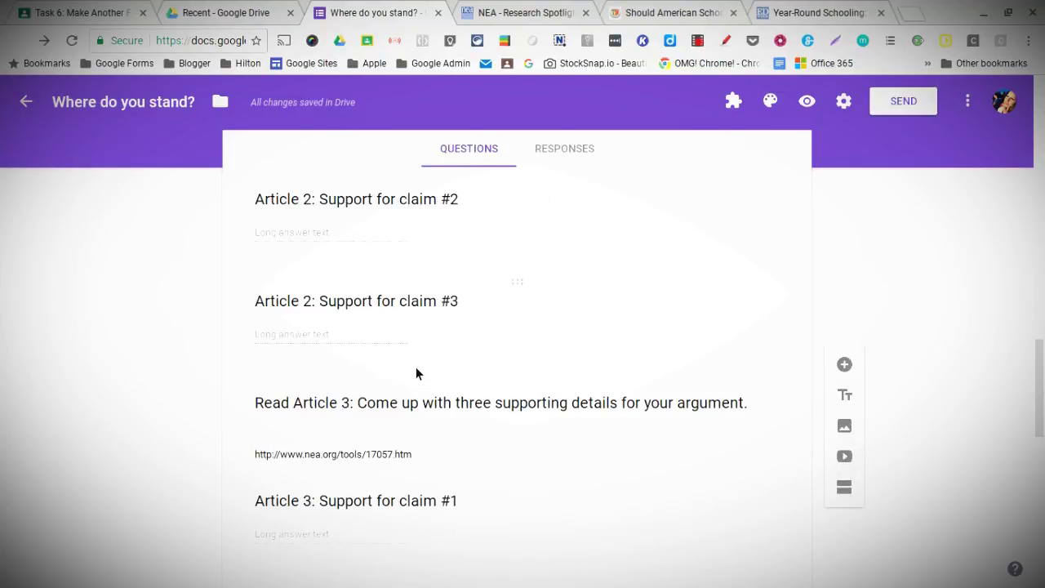
scroll(416, 373, down, 3)
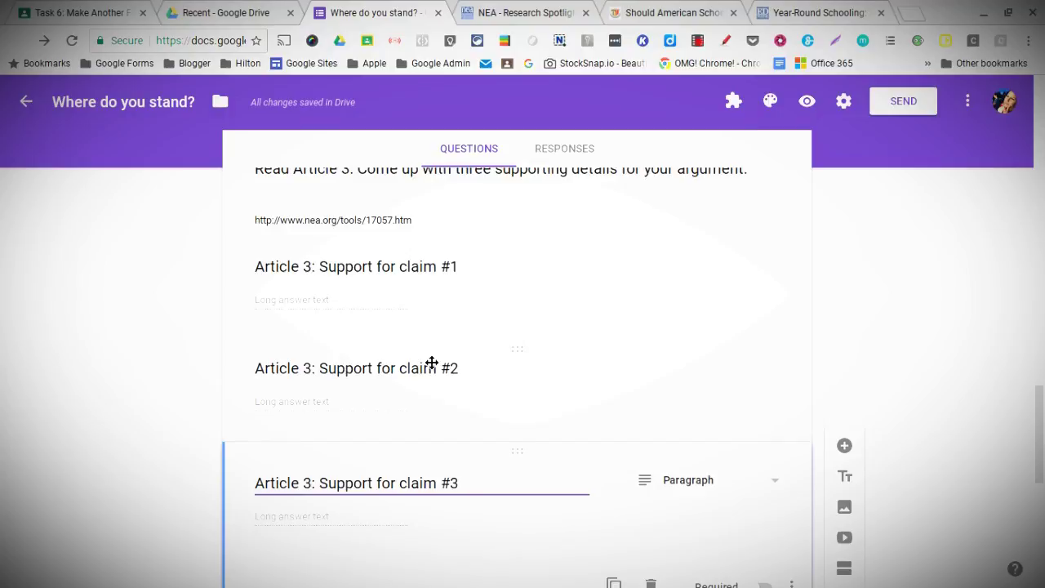
scroll(432, 337, down, 1)
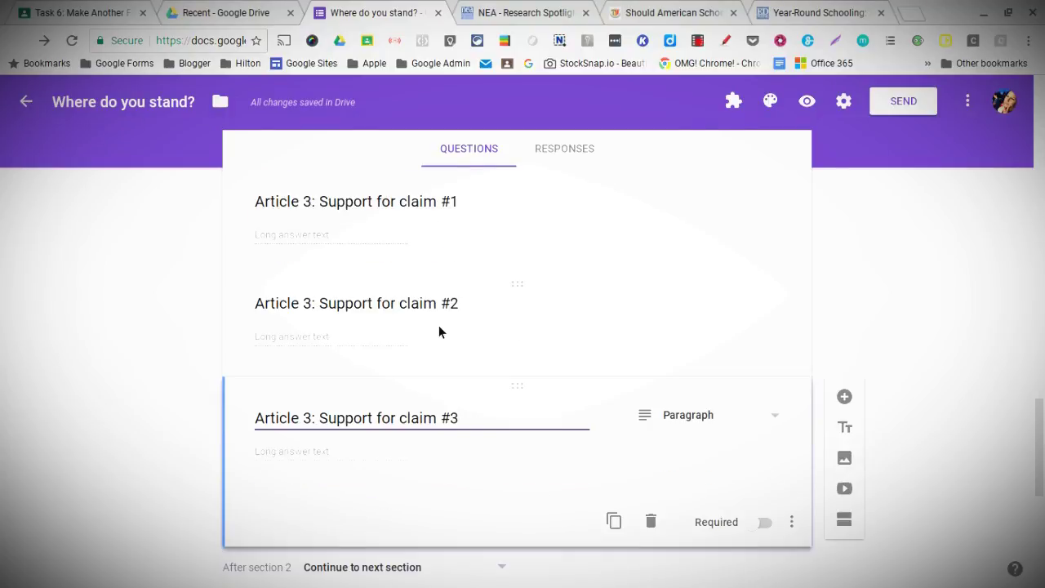
Step: Set the form to submit after section 2, Uniforms in School
scroll(443, 336, down, 2)
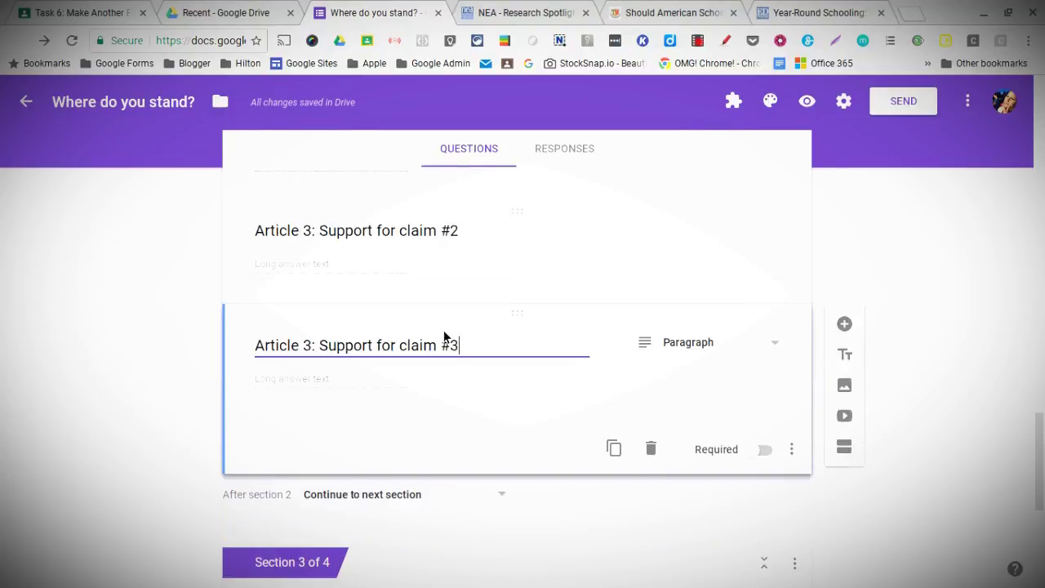
click(341, 406)
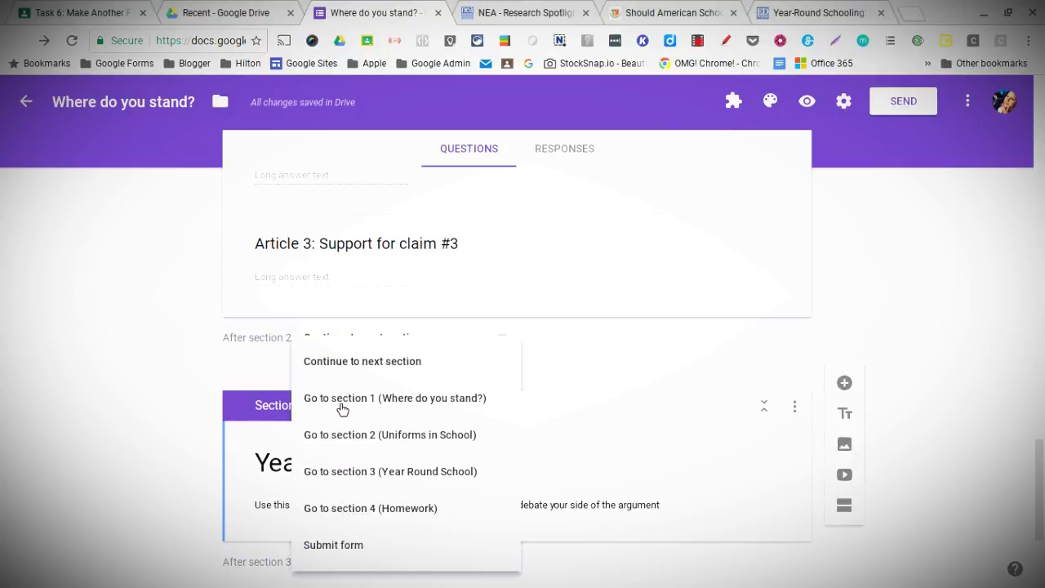
click(344, 553)
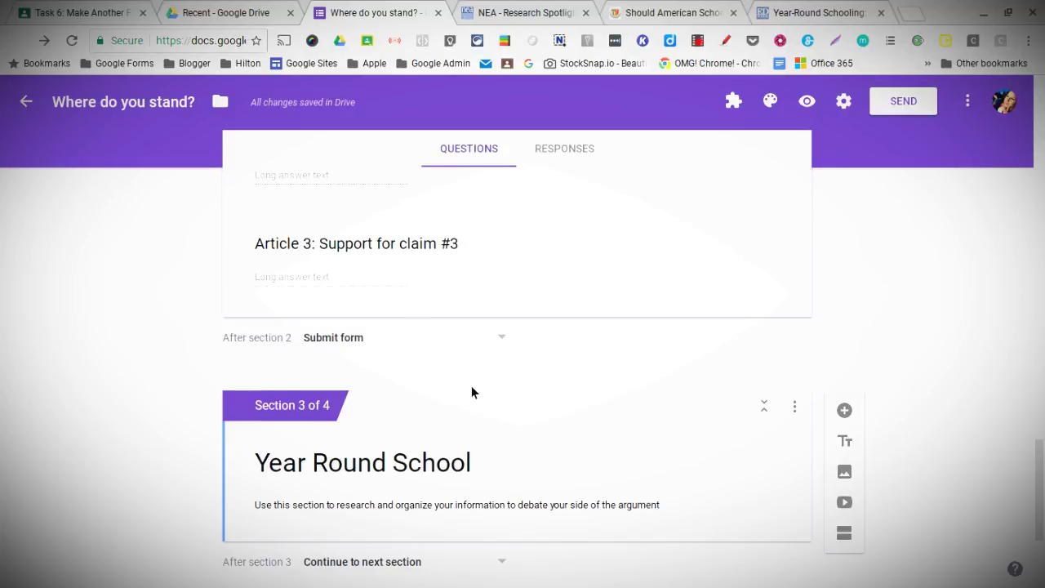
Step: Add a title and description block to the Year Round School section and title it "Read the Article:"
scroll(471, 384, down, 3)
scroll(587, 387, down, 1)
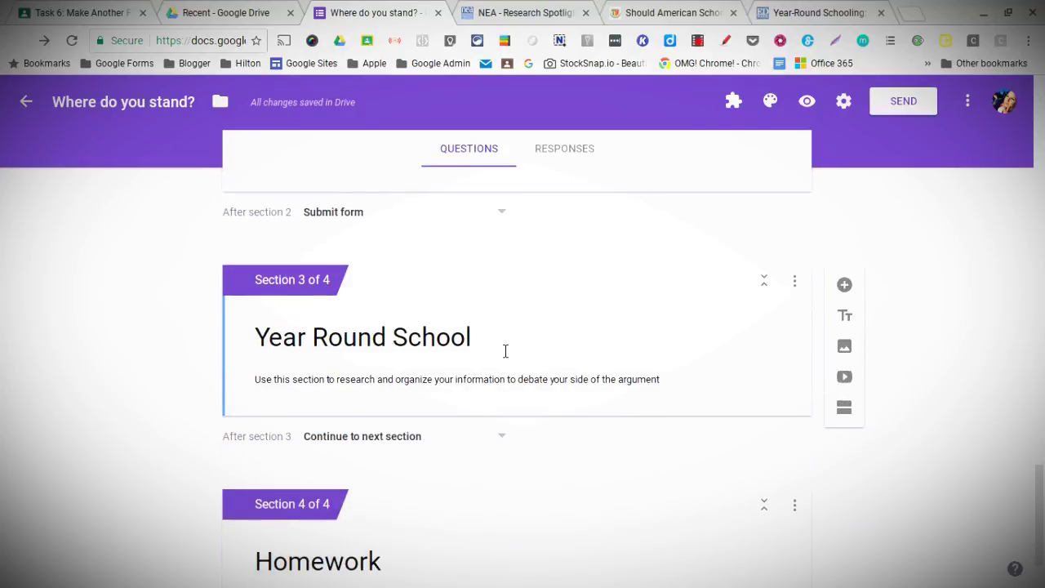
scroll(653, 310, down, 1)
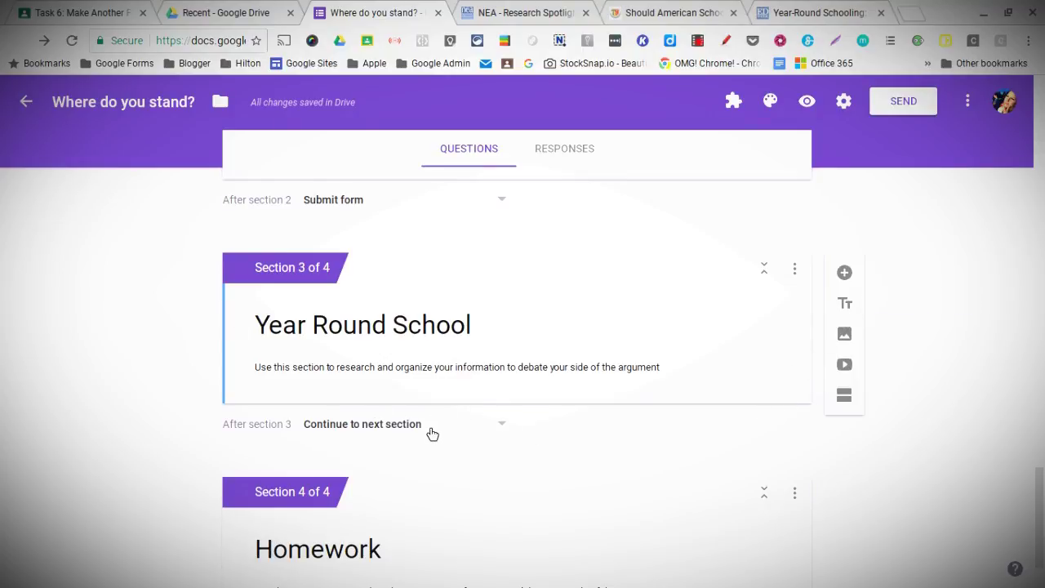
click(858, 308)
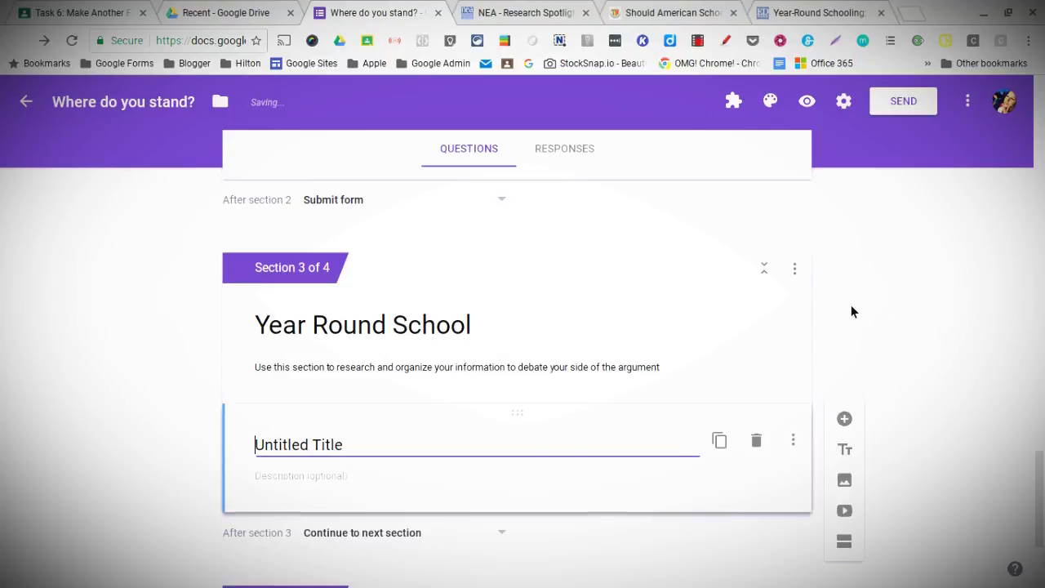
drag(451, 448, 245, 441)
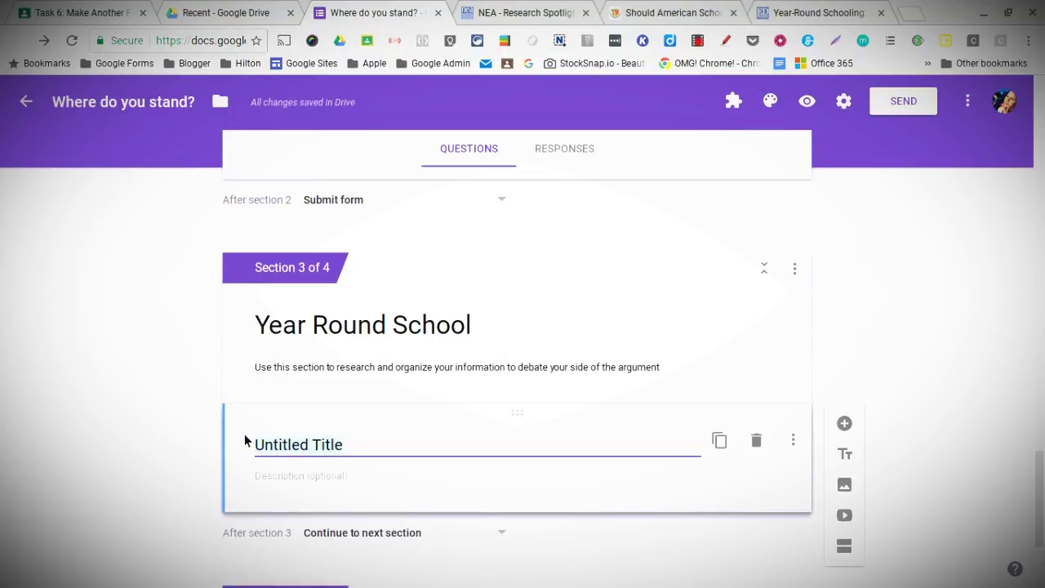
key(BackSpace)
text(Ready)
key(BackSpace)
text(the Article:)
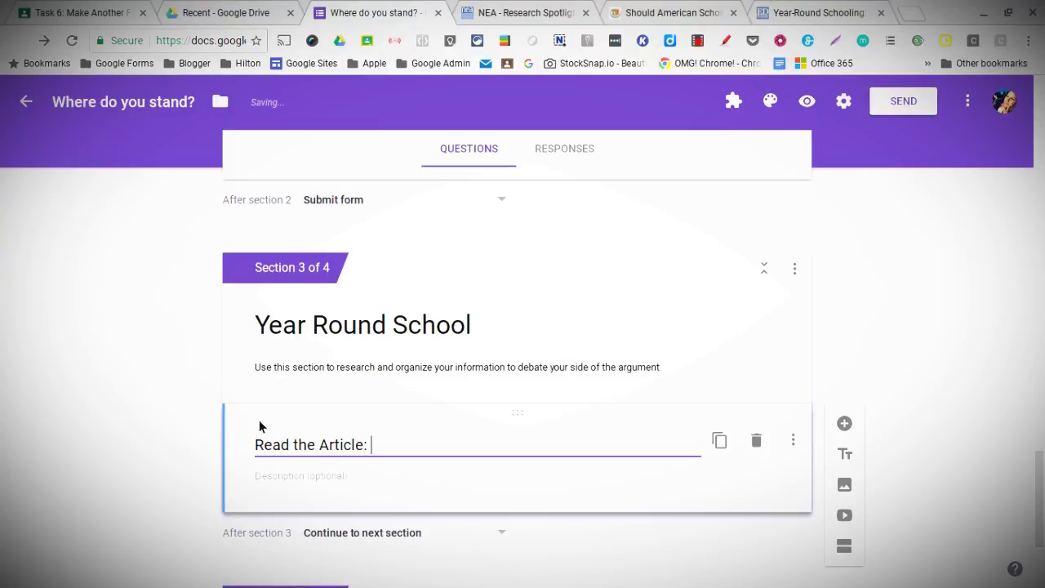
Step: Set the form to submit after section 3, Year Round School
click(366, 534)
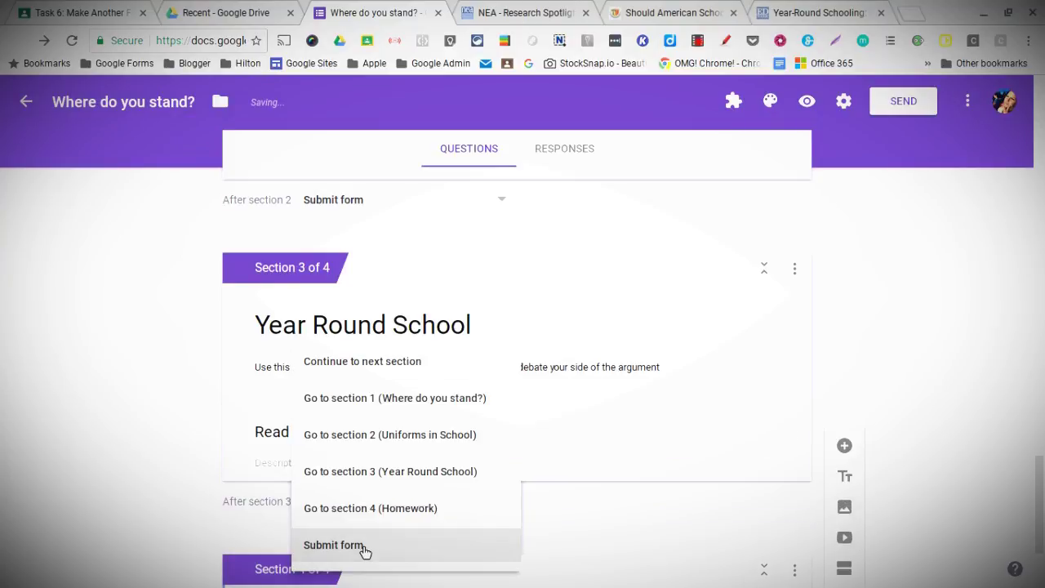
click(364, 547)
scroll(409, 515, down, 1)
scroll(428, 494, down, 1)
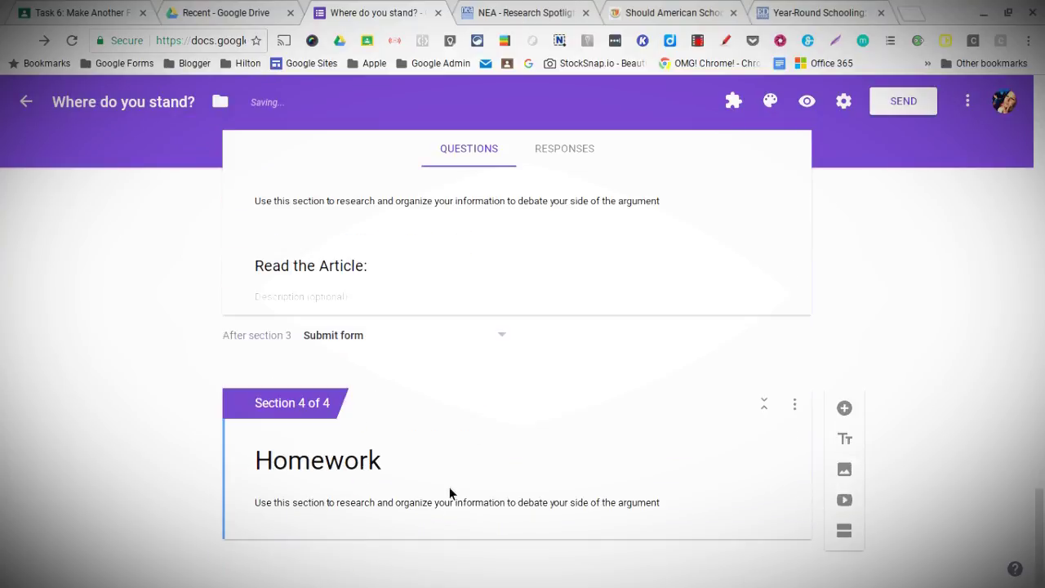
click(681, 503)
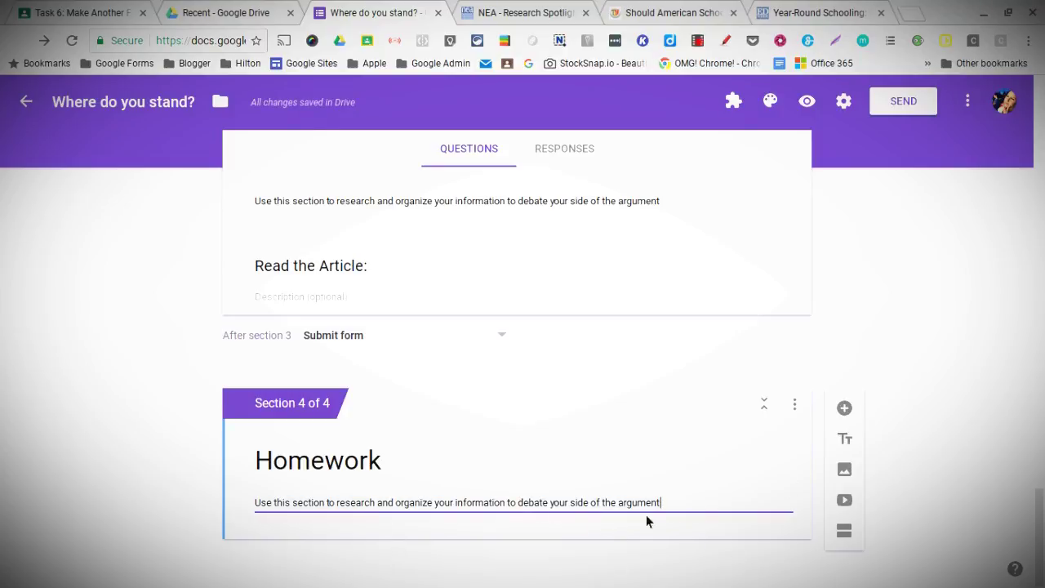
Step: Review the form from the topic question through the Uniforms in School articles and its after-section setting
scroll(656, 529, up, 10)
scroll(649, 522, up, 5)
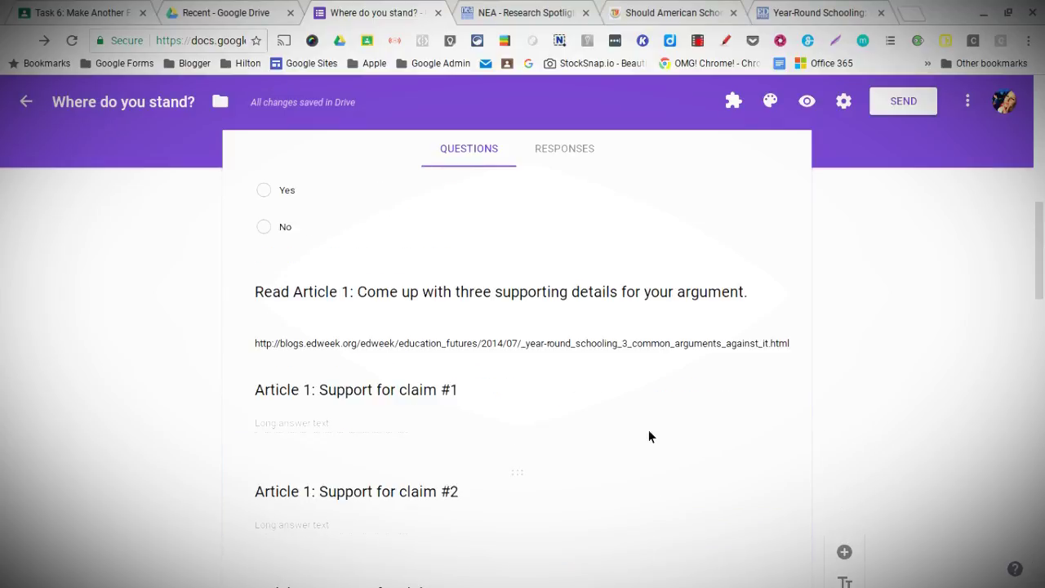
scroll(658, 408, up, 10)
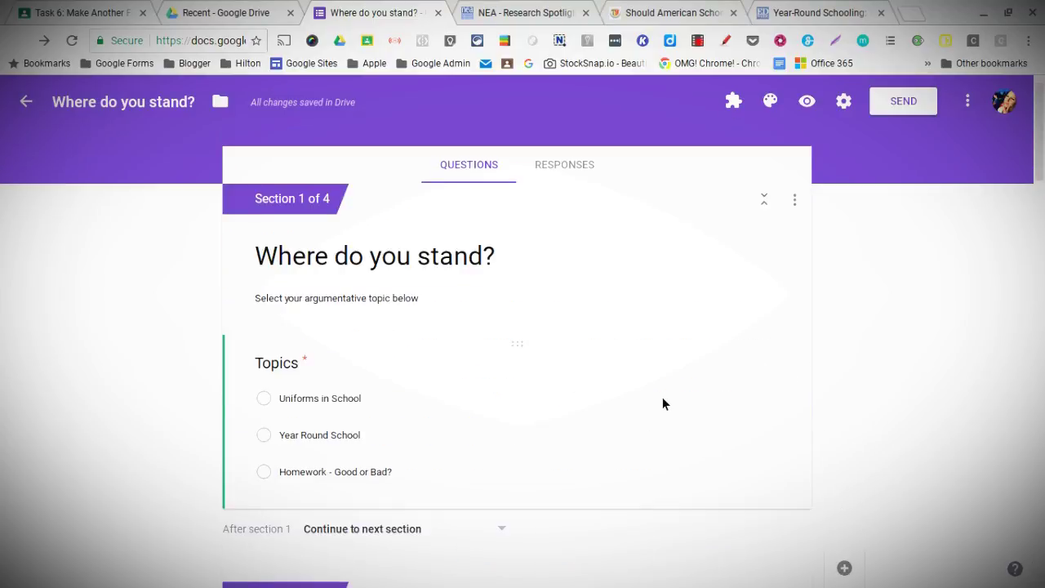
scroll(663, 397, down, 1)
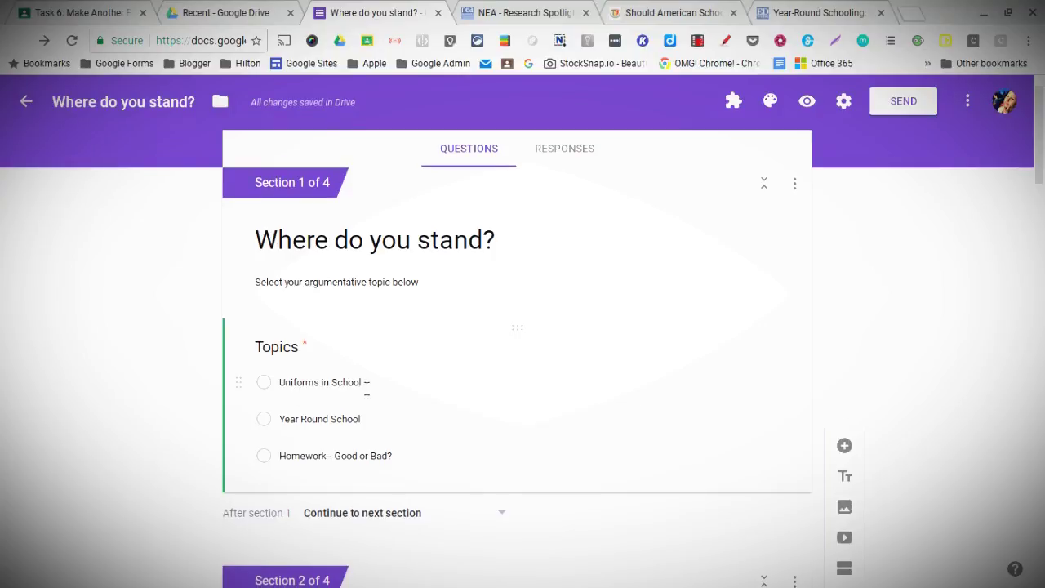
scroll(385, 396, down, 2)
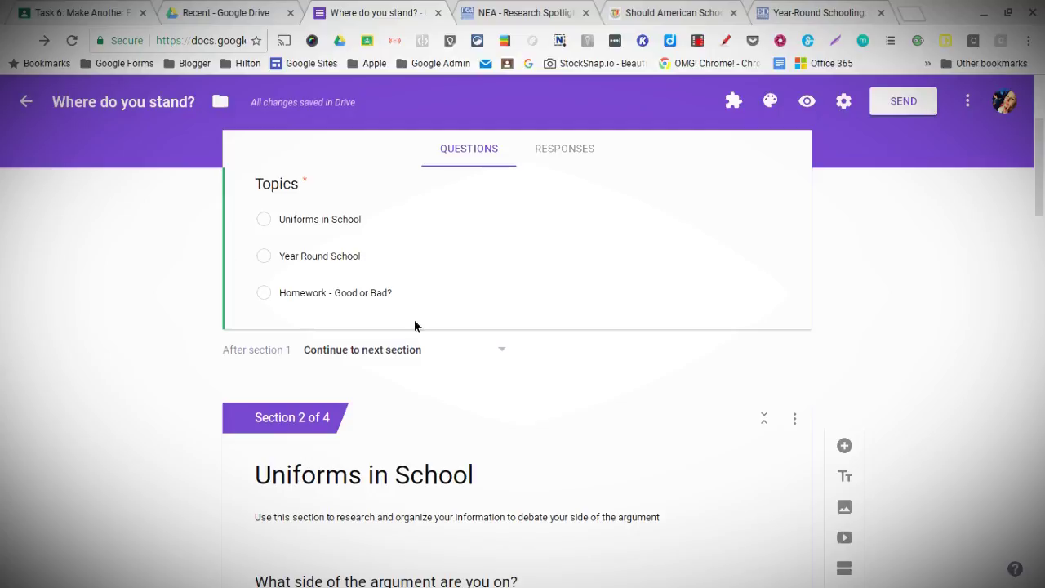
scroll(414, 319, down, 4)
scroll(429, 329, down, 6)
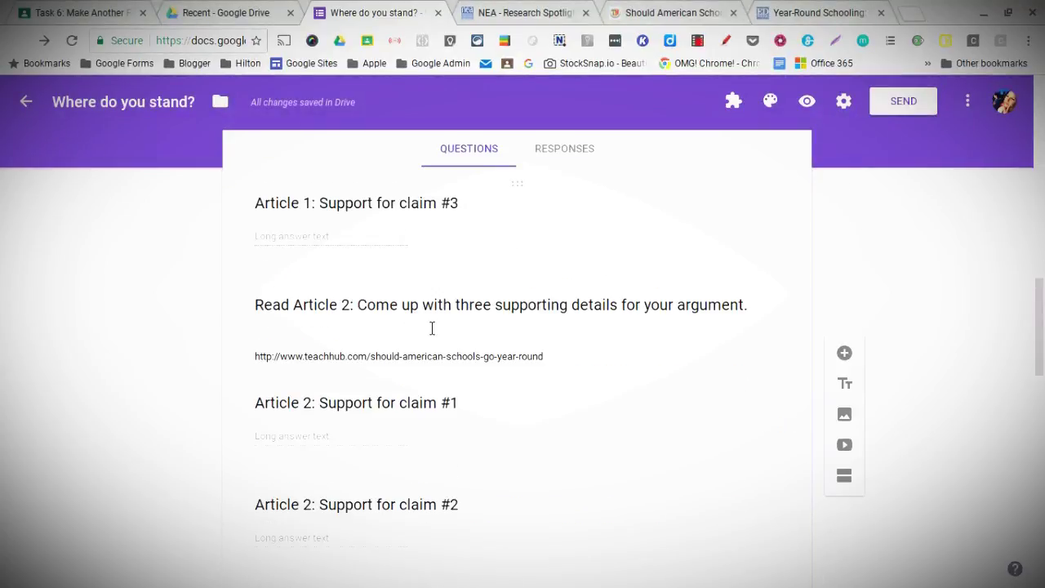
scroll(432, 328, down, 9)
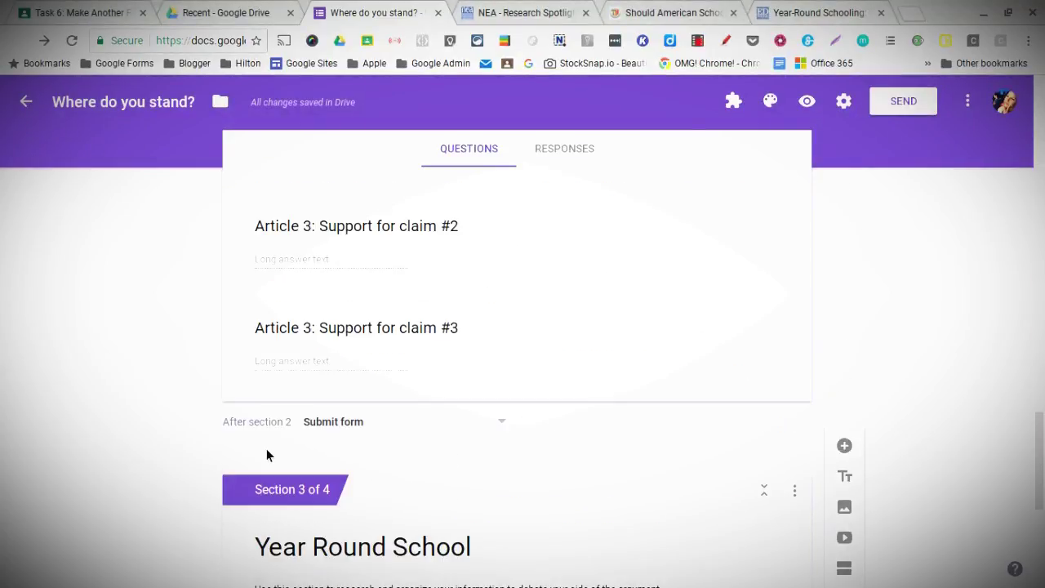
scroll(390, 494, down, 2)
scroll(408, 354, up, 12)
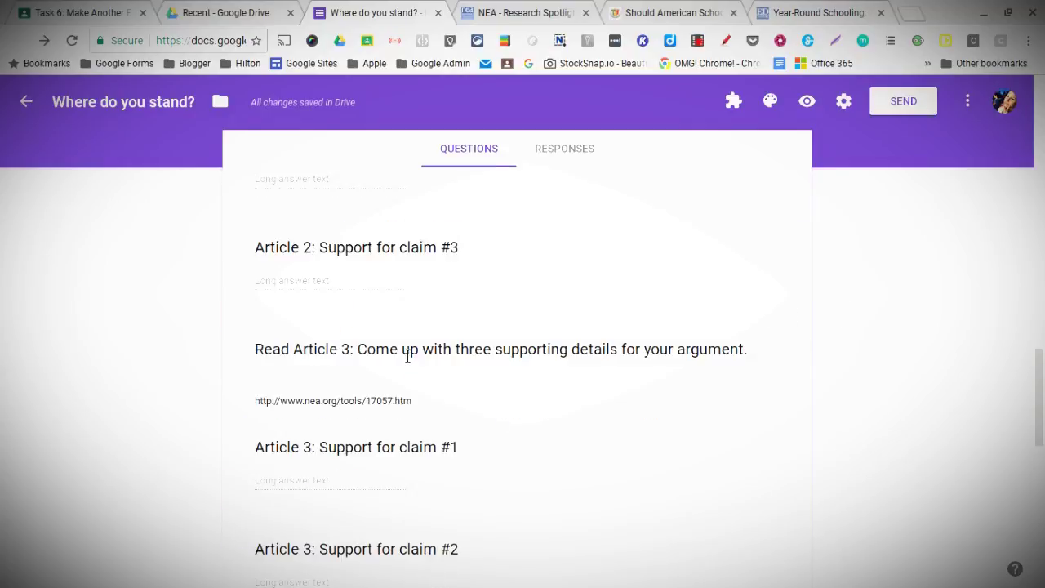
scroll(410, 358, up, 8)
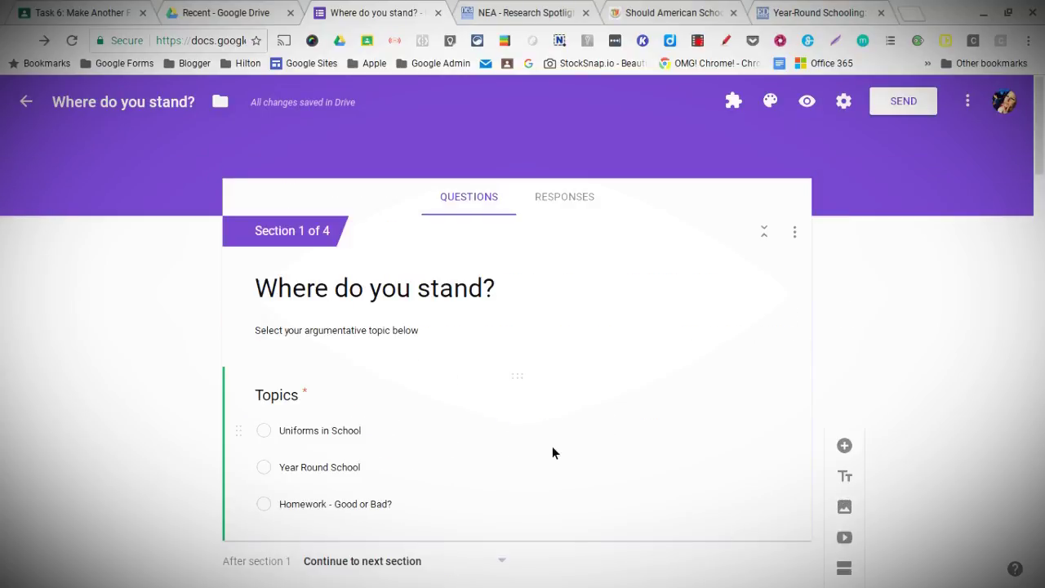
Step: Enable "Go to section based on answer" for the Topics question in section 1
click(587, 546)
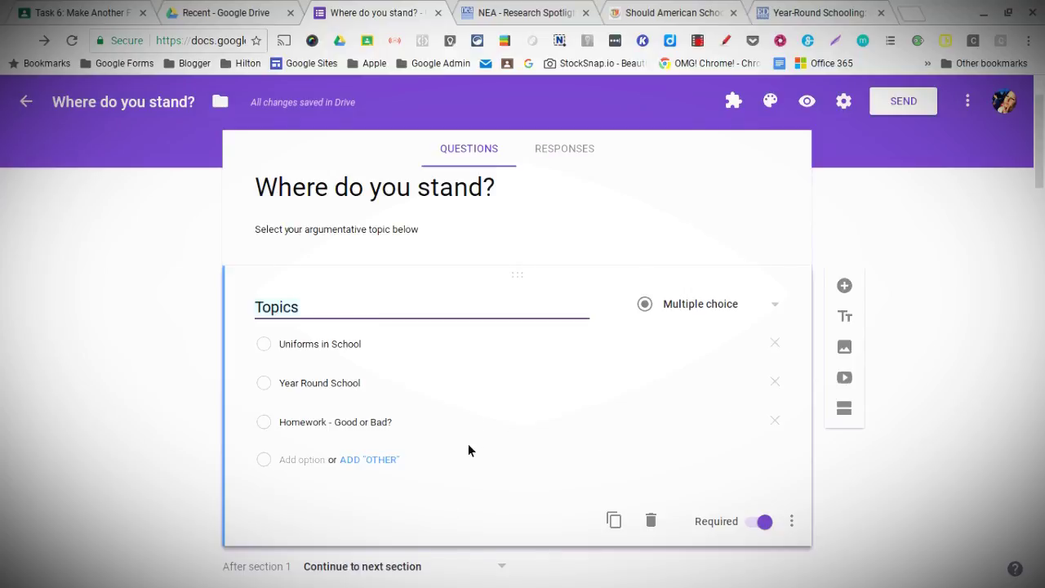
click(791, 523)
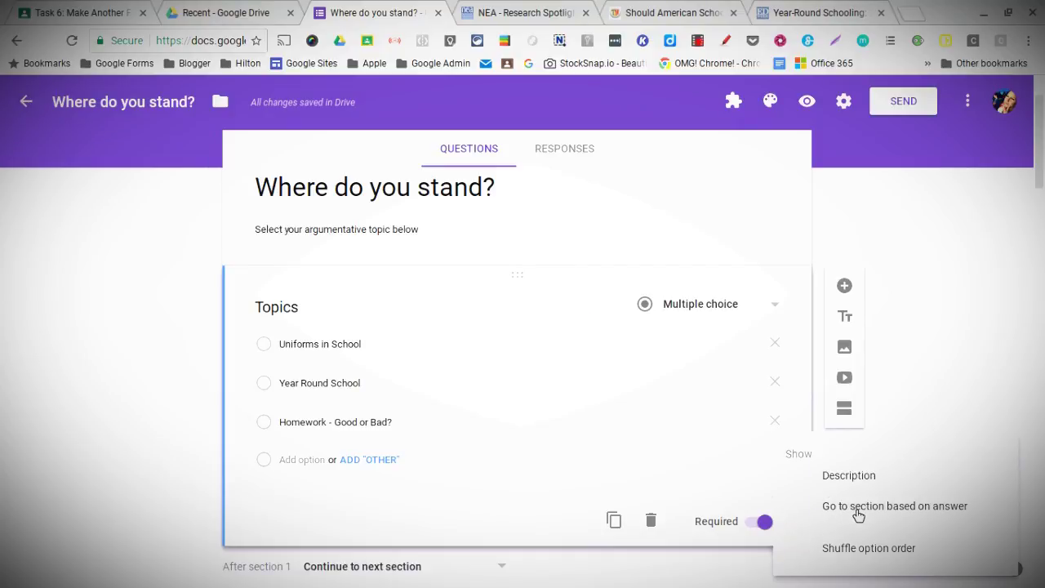
click(858, 510)
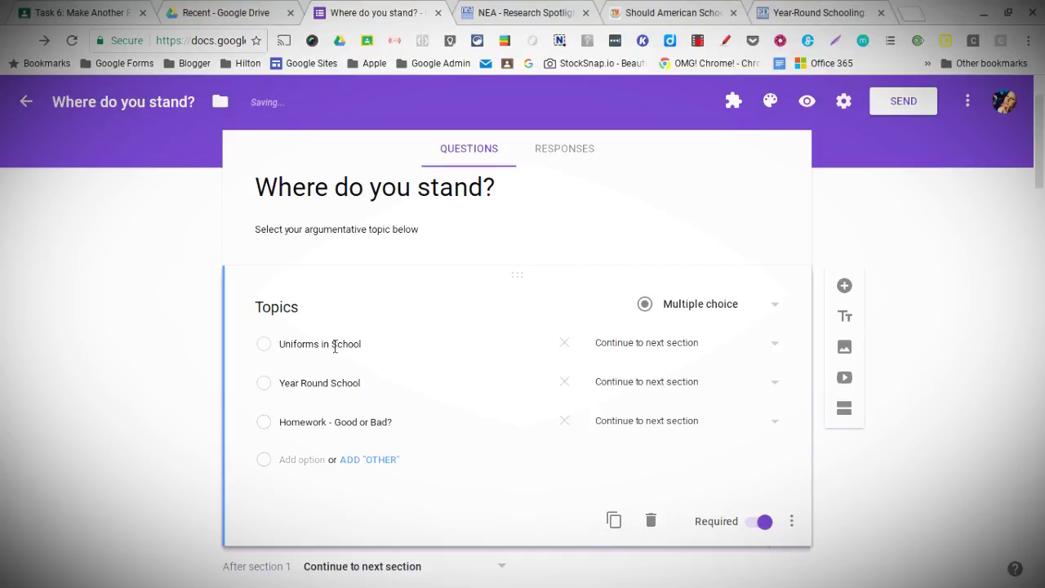
Step: Route the Topics answers: Uniforms in School to section 2, Year Round School to section 3, and Homework - Good or Bad? to section 4
click(686, 351)
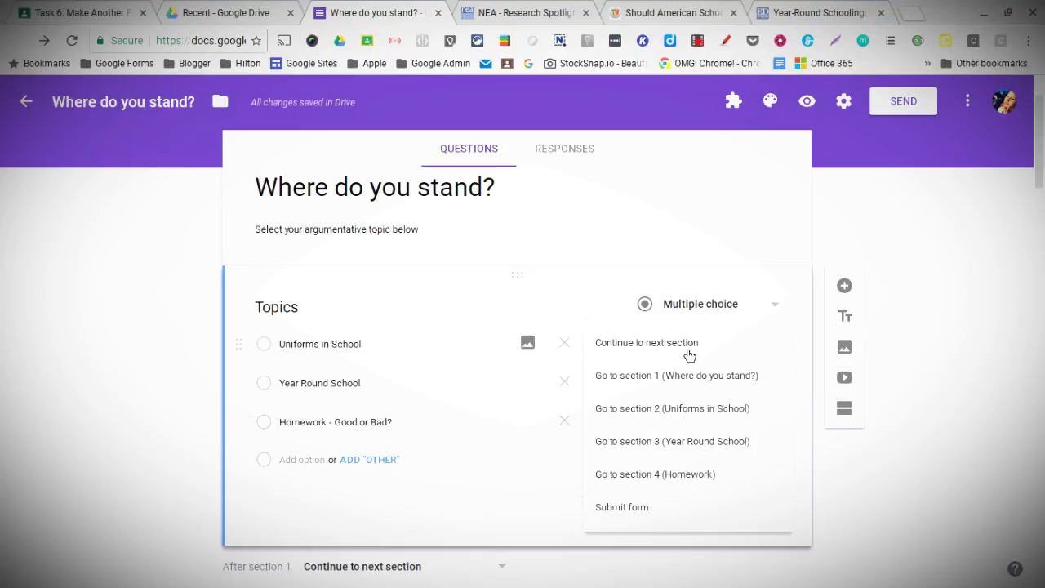
click(684, 410)
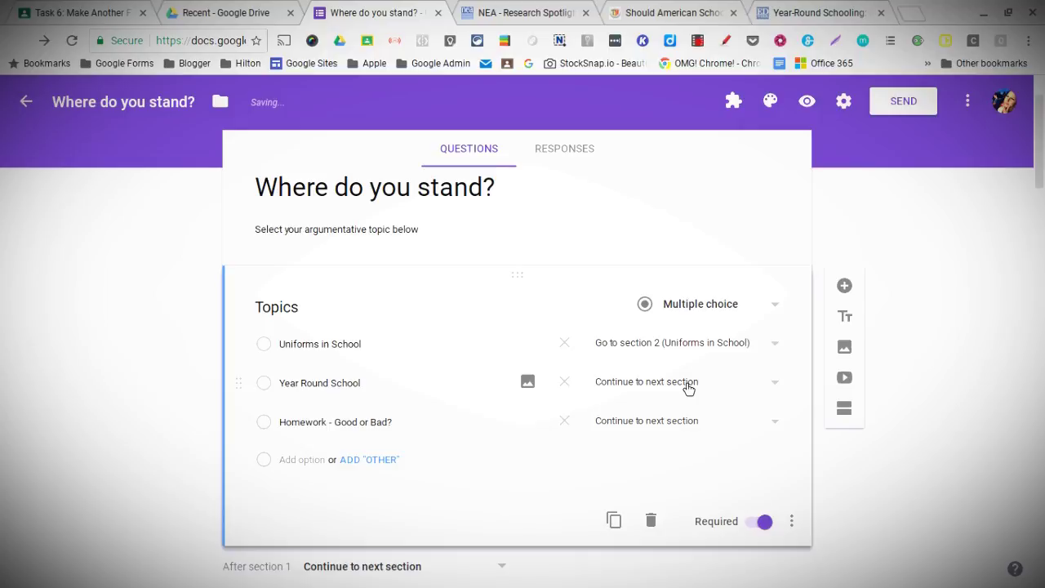
click(688, 383)
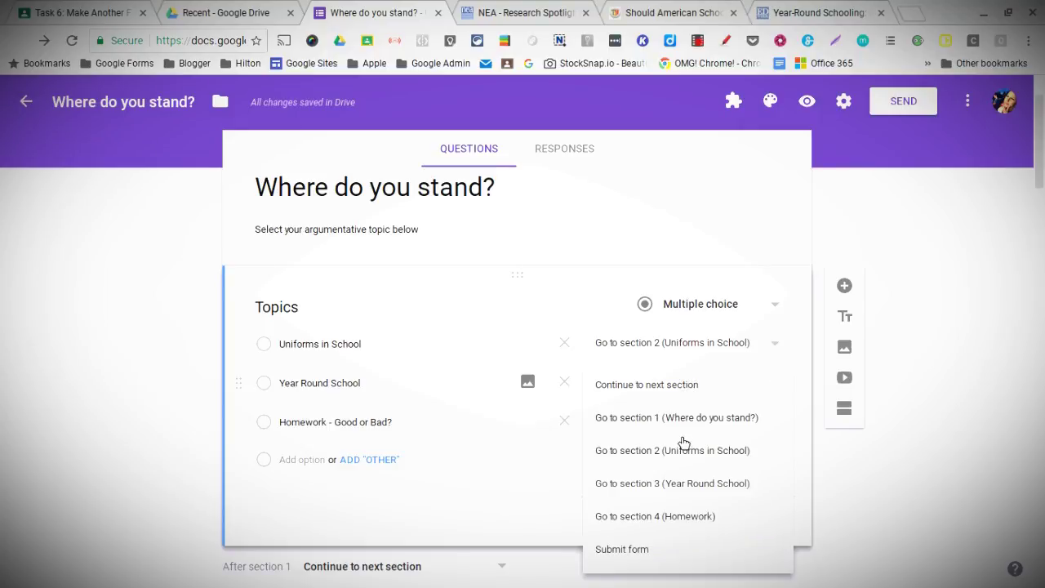
click(676, 484)
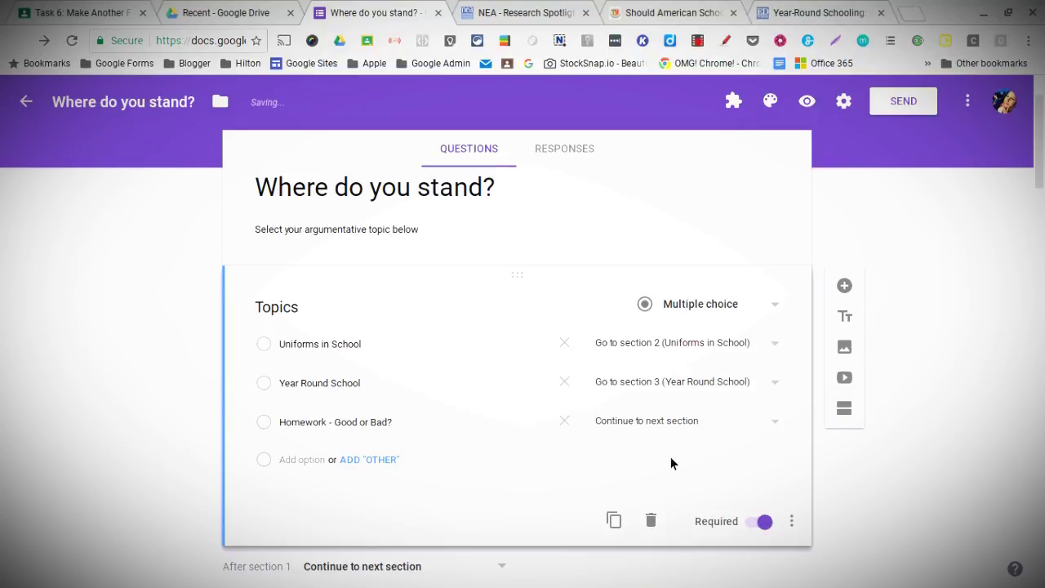
click(669, 420)
click(658, 519)
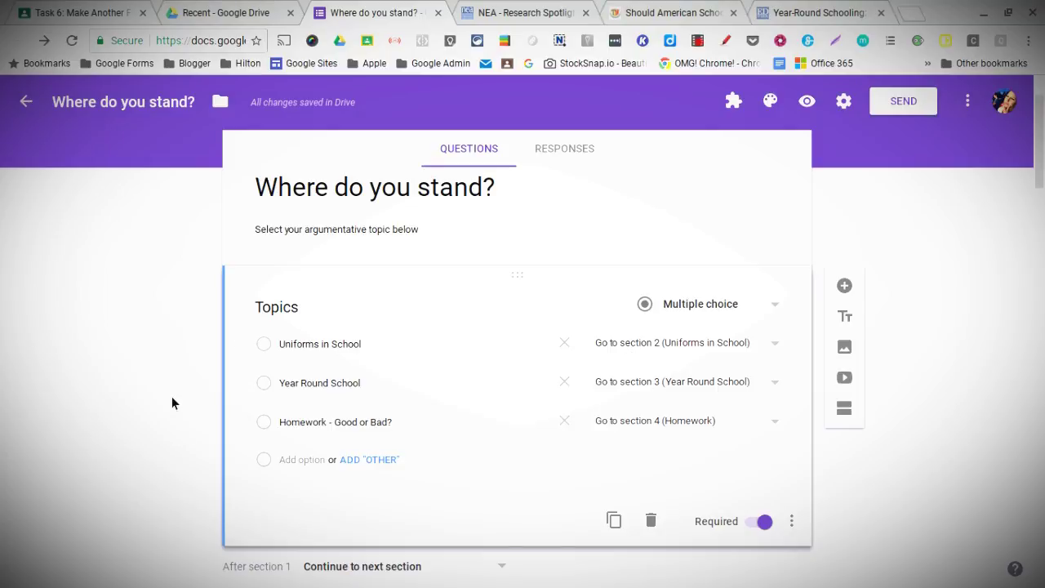
Step: Preview the form, choose Uniforms in School as the topic, and continue to its section
scroll(171, 396, down, 7)
scroll(245, 328, up, 3)
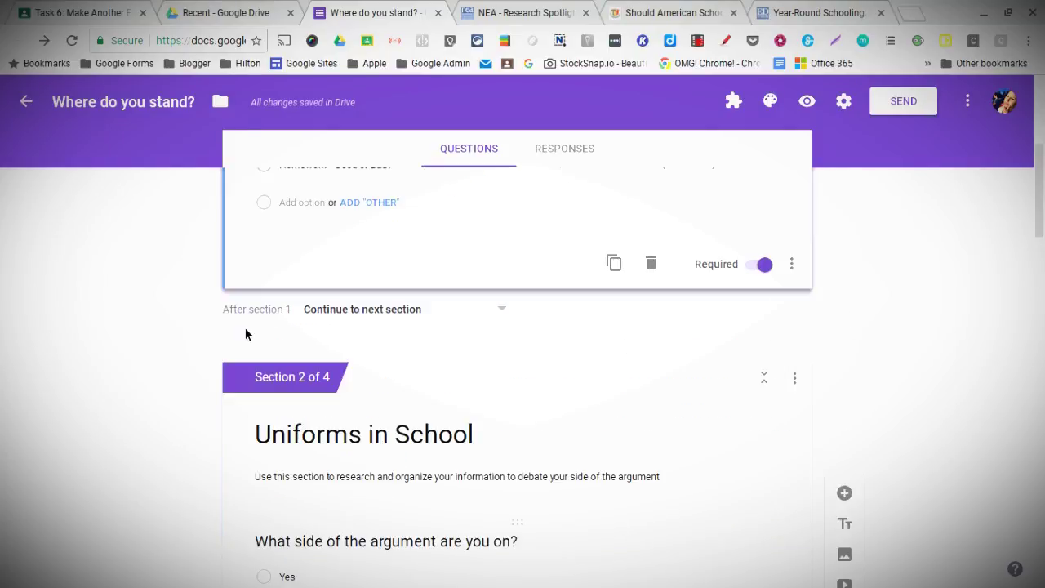
scroll(245, 333, up, 4)
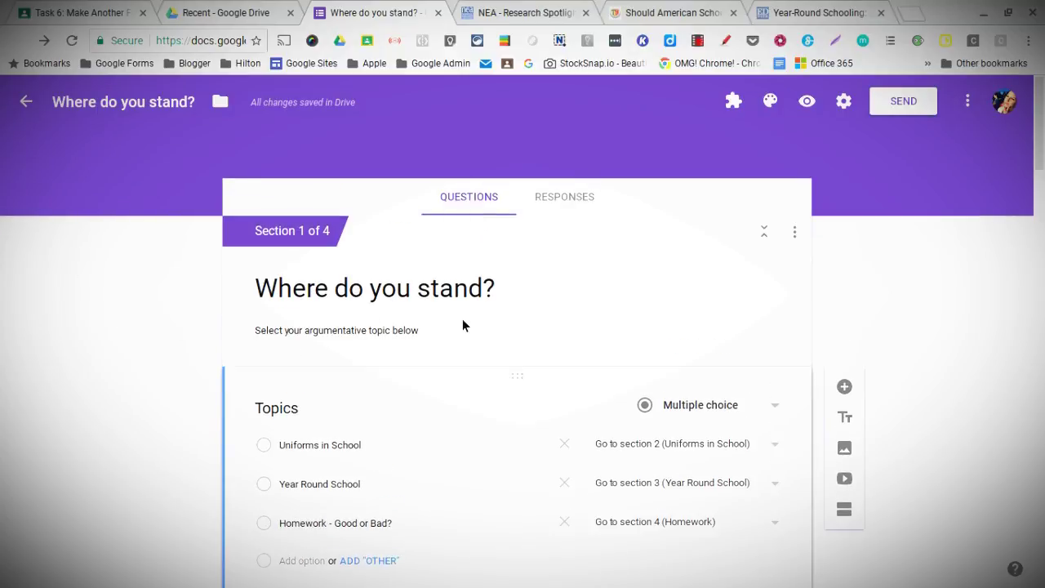
click(806, 101)
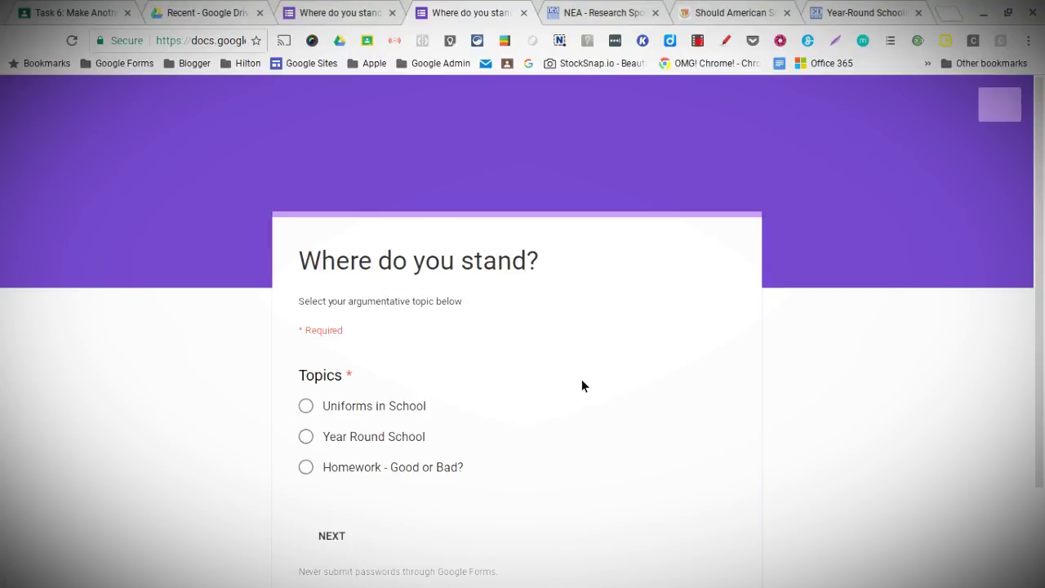
scroll(510, 367, down, 2)
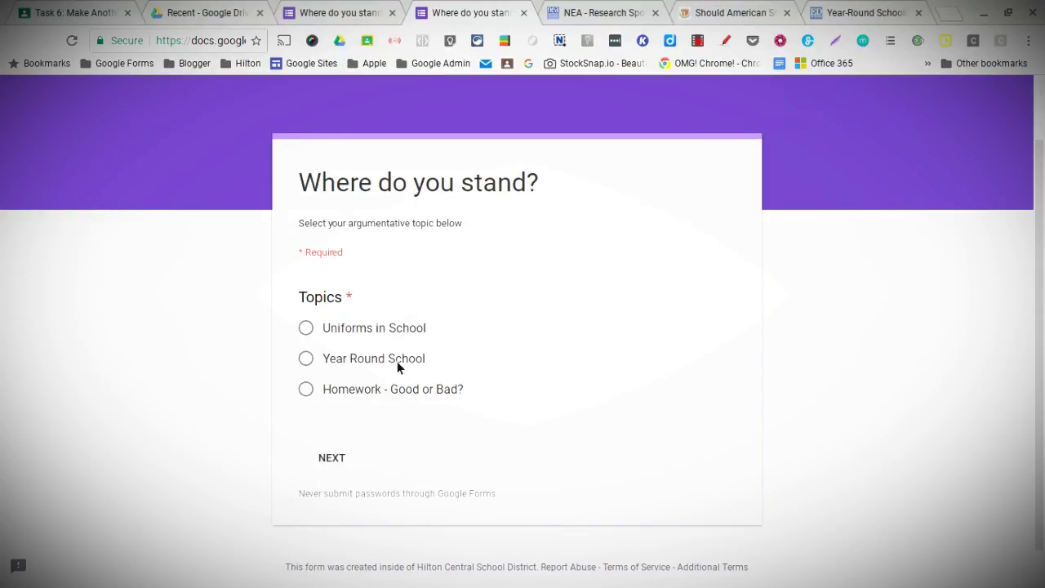
click(307, 329)
click(343, 460)
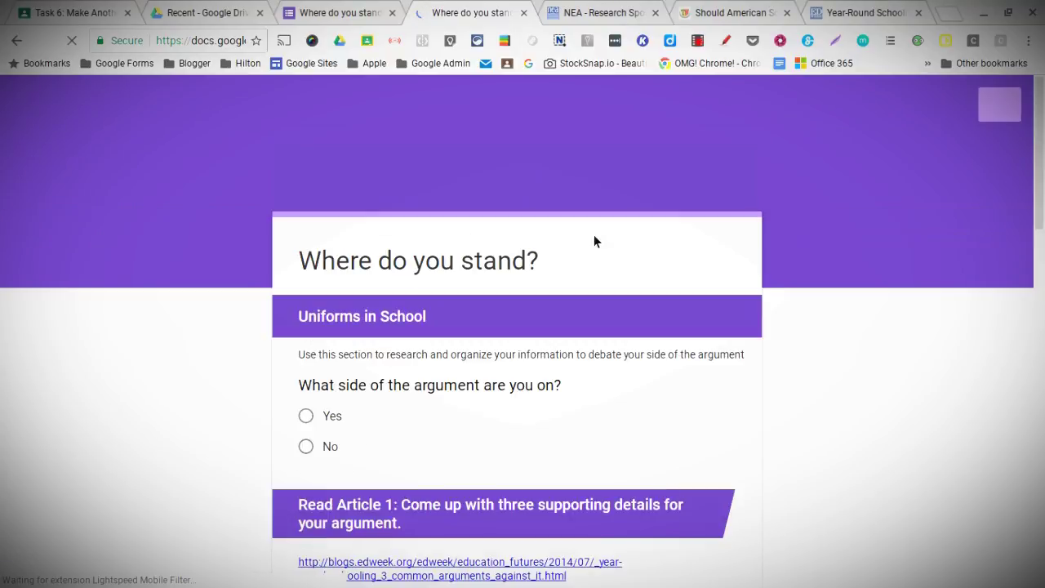
Step: Answer Yes for the side of the argument and enter "Support" for all three Article 1 claims
scroll(361, 338, down, 2)
scroll(355, 327, down, 1)
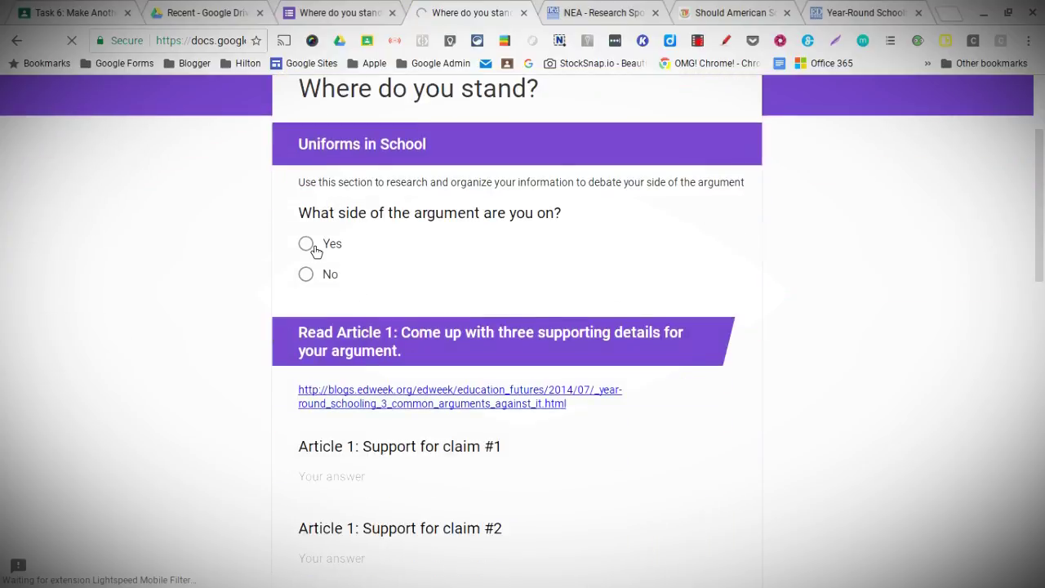
click(315, 251)
click(351, 471)
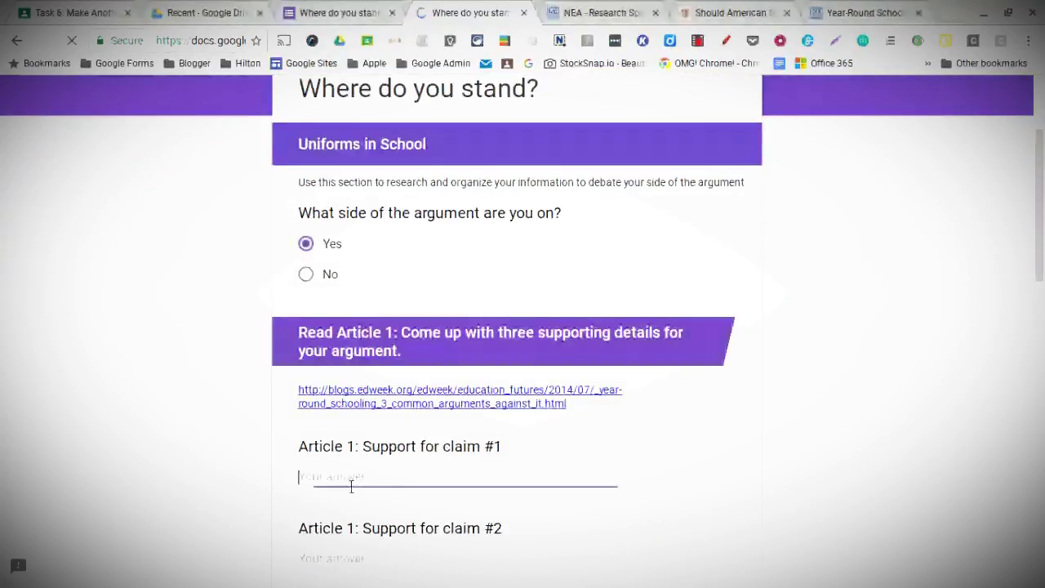
text(Support)
scroll(362, 483, down, 4)
click(334, 217)
text(Support)
click(348, 303)
text(Support)
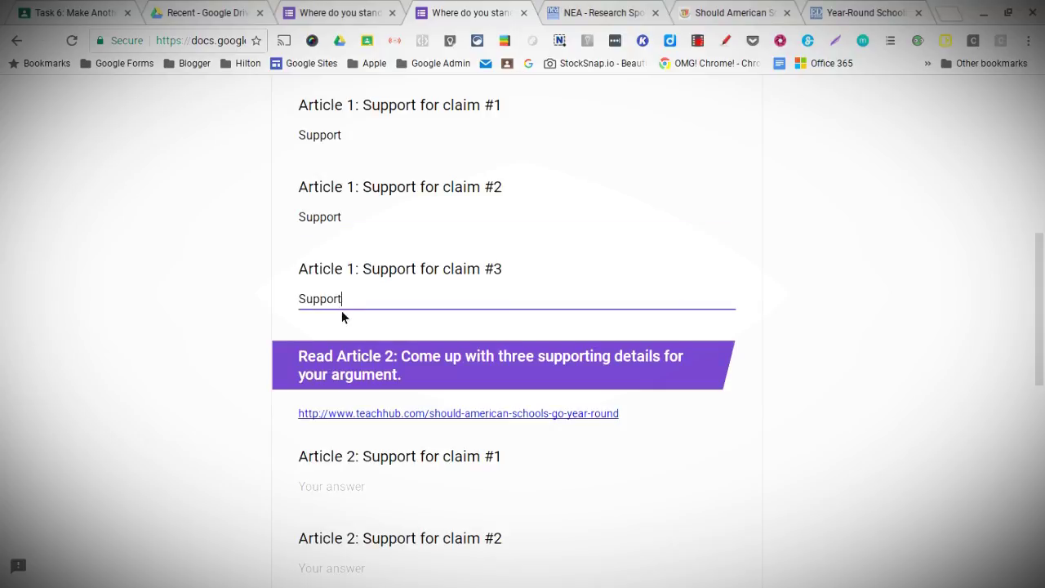
Step: Enter "Support" as the answer for all three Article 2 claims
scroll(343, 314, down, 1)
click(351, 401)
text(Support)
click(336, 490)
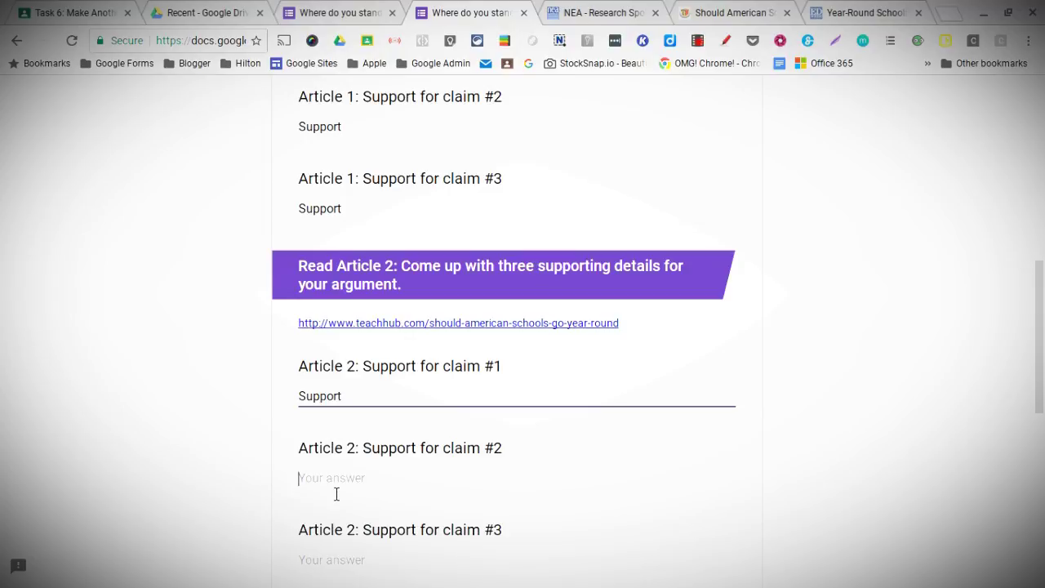
text(Support)
scroll(369, 380, down, 2)
click(375, 378)
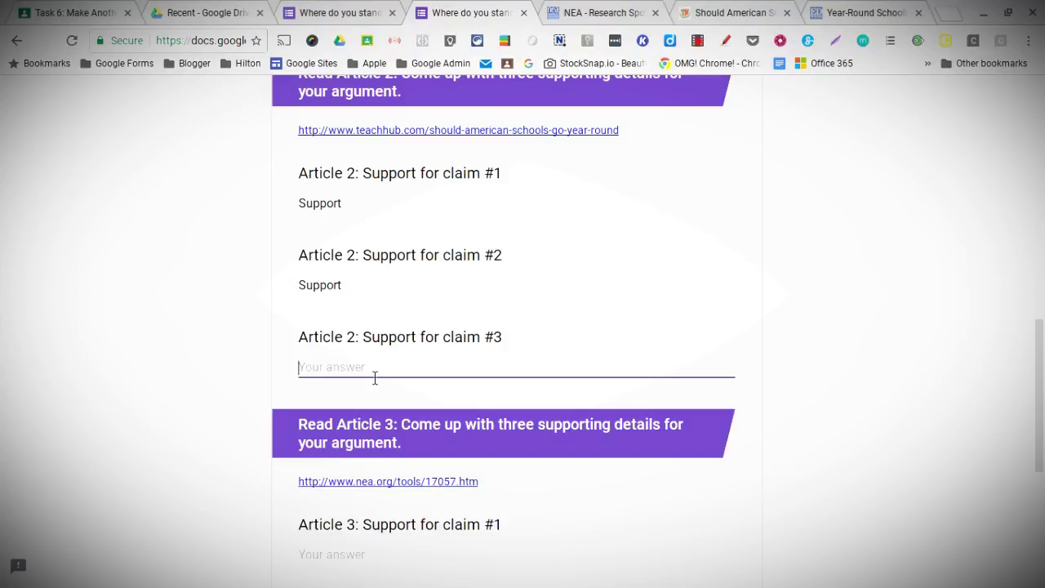
text(Support)
Step: Enter "Support" for all three Article 3 claims and submit the response
scroll(365, 369, down, 2)
click(367, 441)
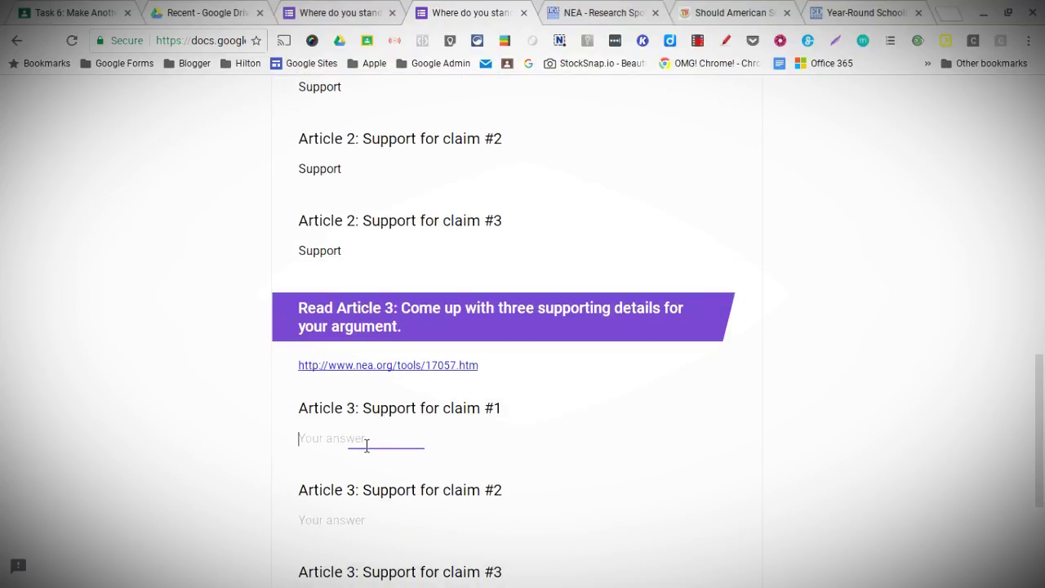
text(Support)
click(364, 520)
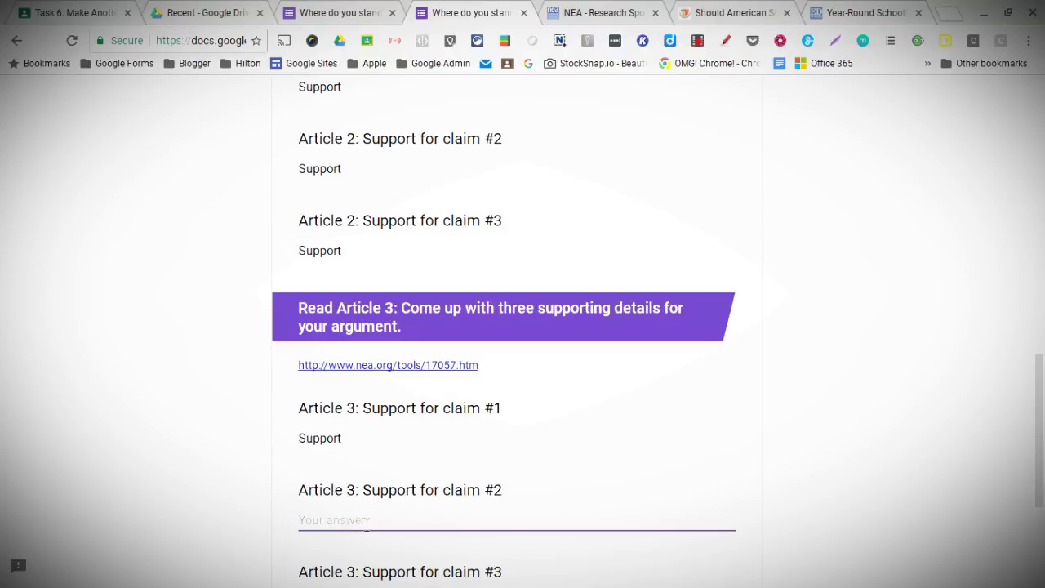
text(Support)
scroll(364, 522, down, 2)
click(368, 492)
text(Suporty)
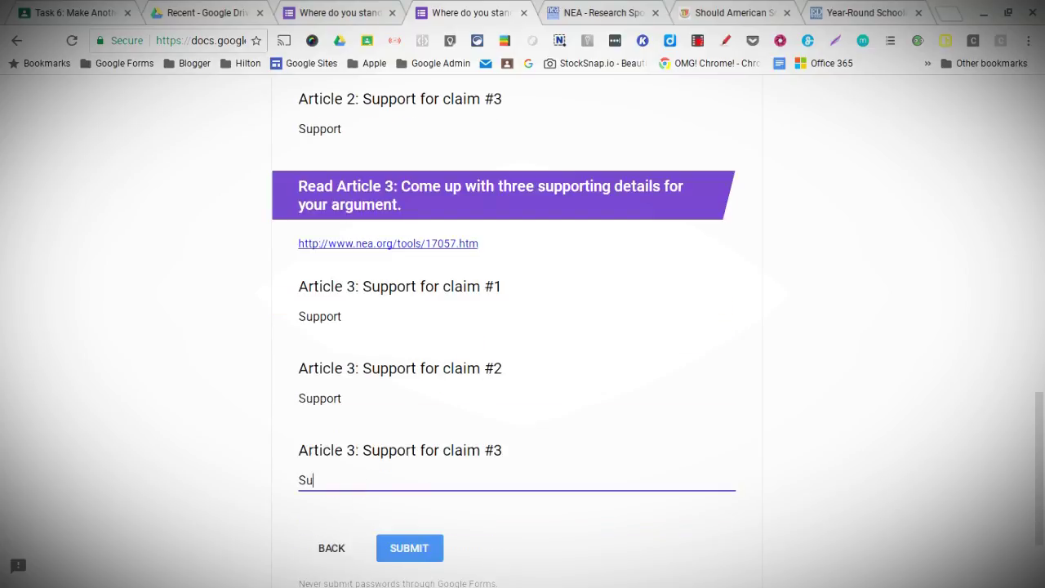
key(BackSpace)
key(BackSpace)
key(BackSpace)
key(BackSpace)
text(port)
scroll(362, 481, down, 2)
click(432, 423)
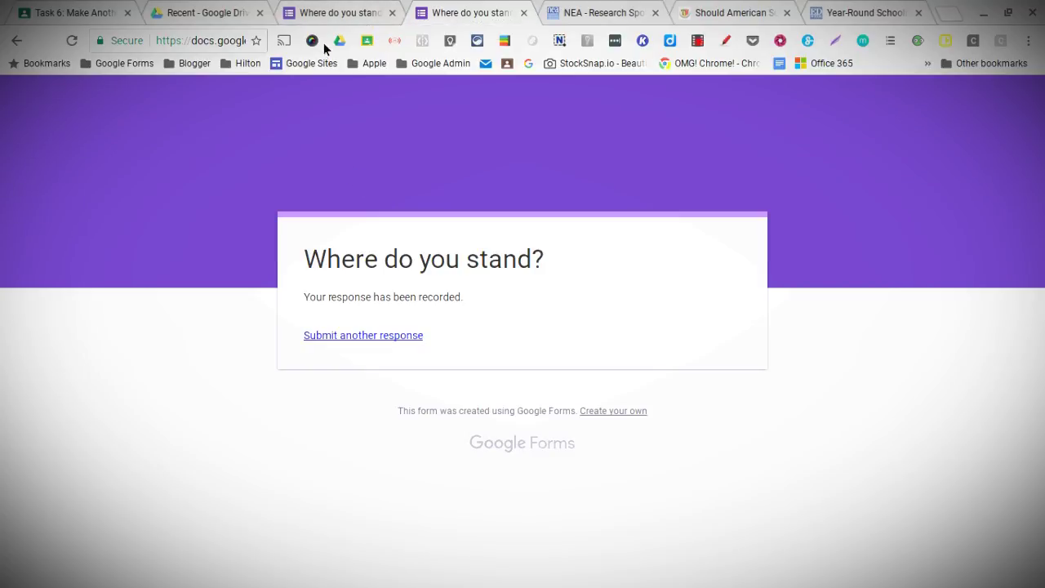
Step: Open a fresh preview of the form in place of the submitted one and continue with the topic Homework - Good or Bad?
click(336, 12)
click(523, 12)
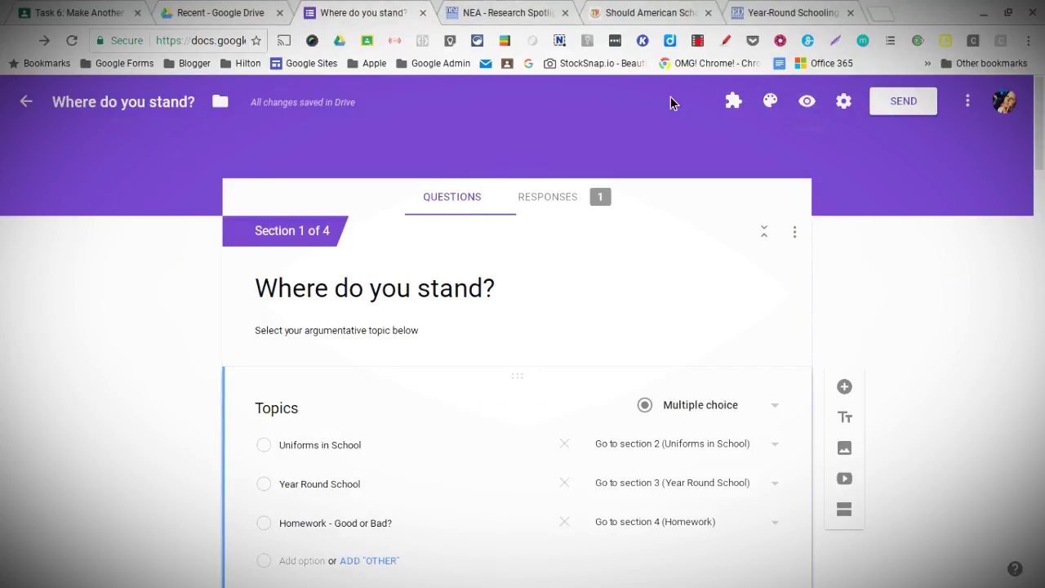
click(806, 100)
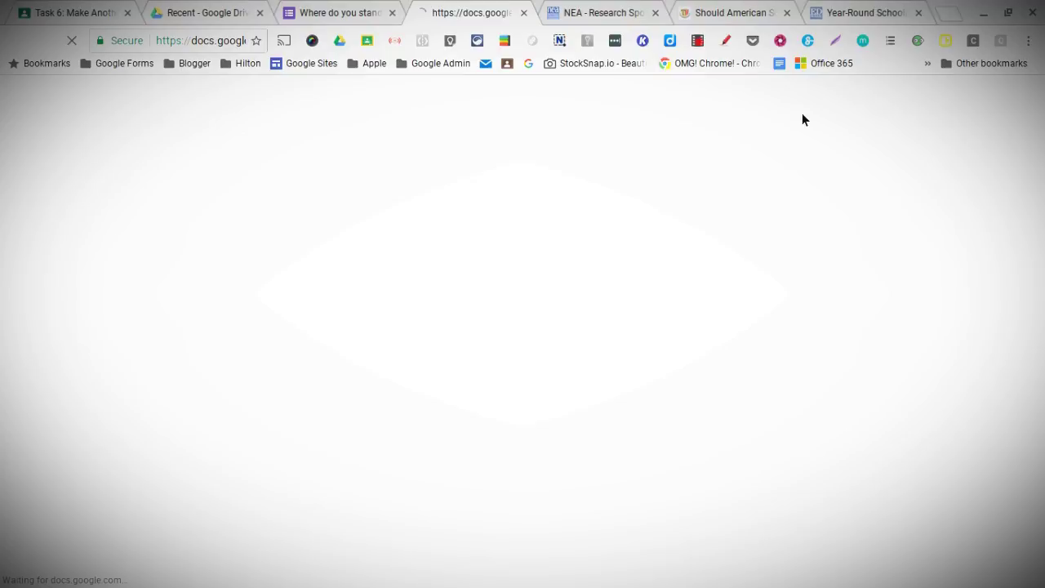
click(319, 470)
scroll(343, 490, down, 1)
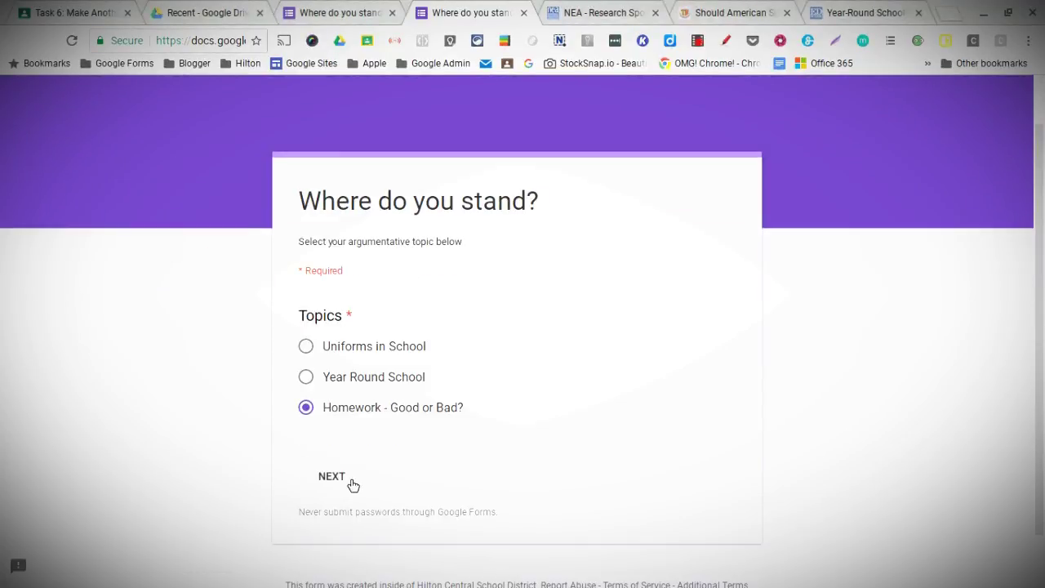
click(343, 476)
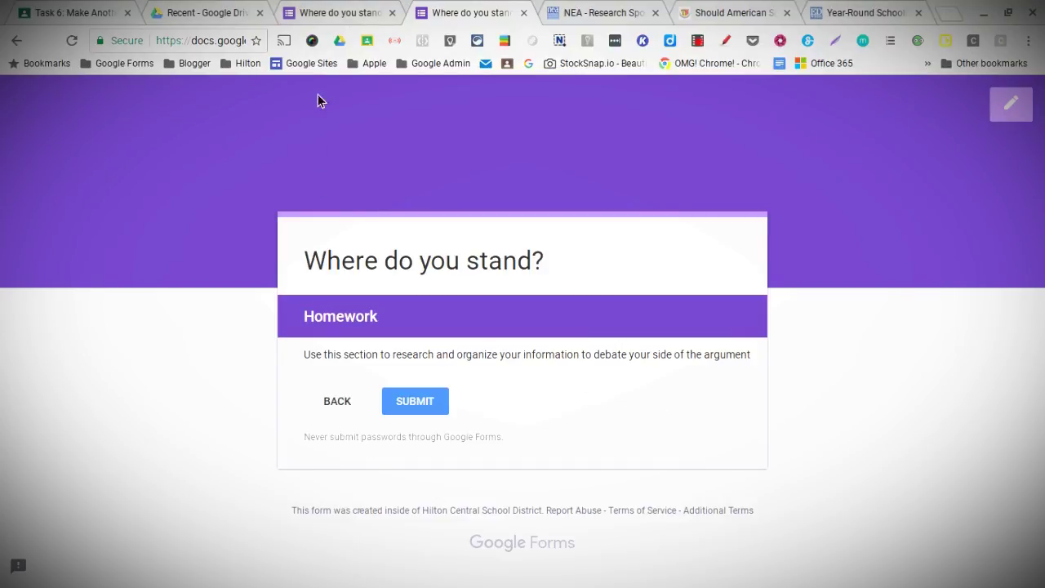
Step: Close the Homework preview and return to the form editor to check section 1
click(332, 13)
click(523, 12)
click(584, 129)
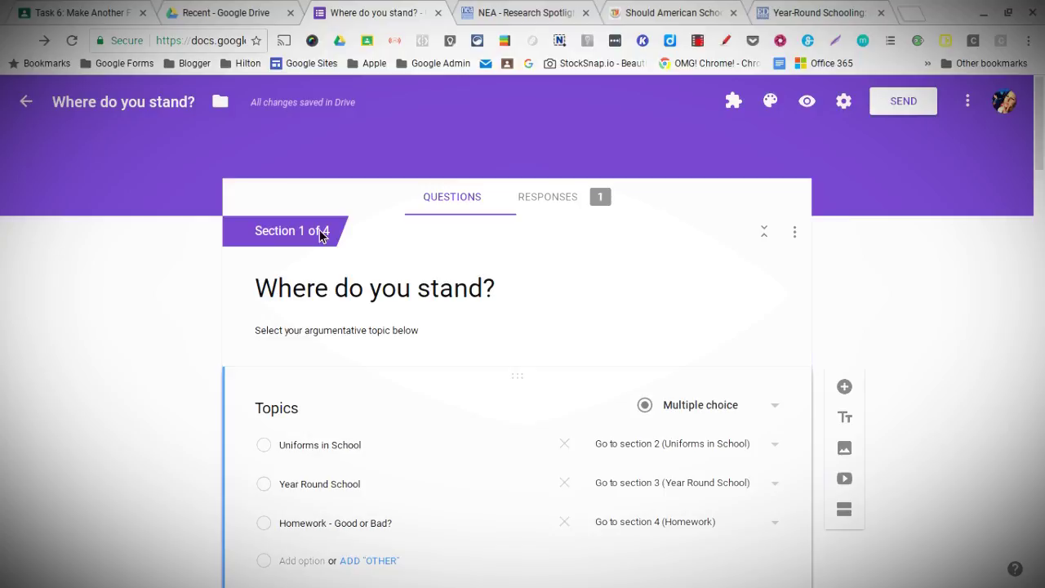
scroll(186, 379, down, 5)
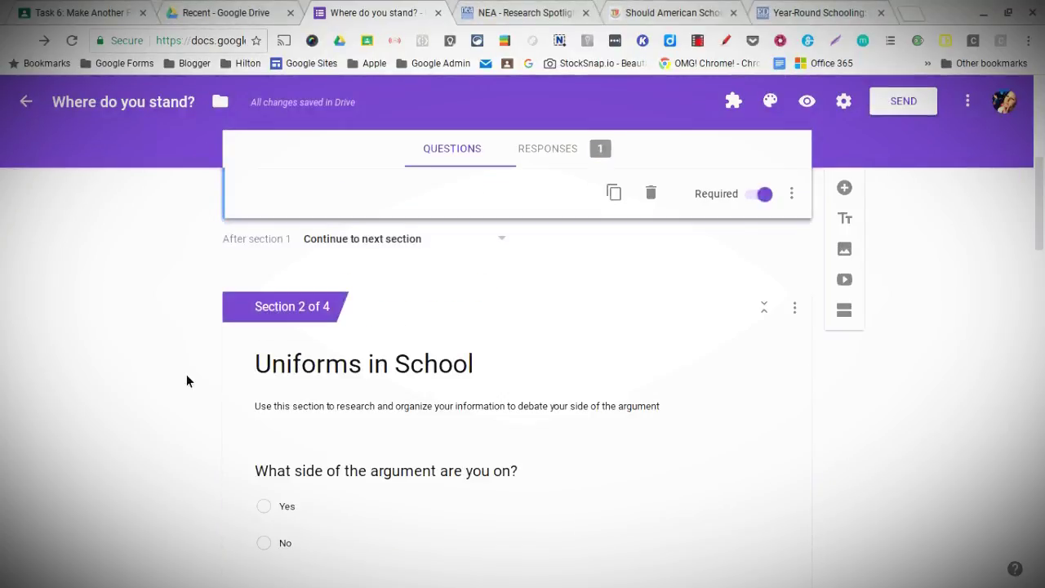
scroll(186, 378, up, 5)
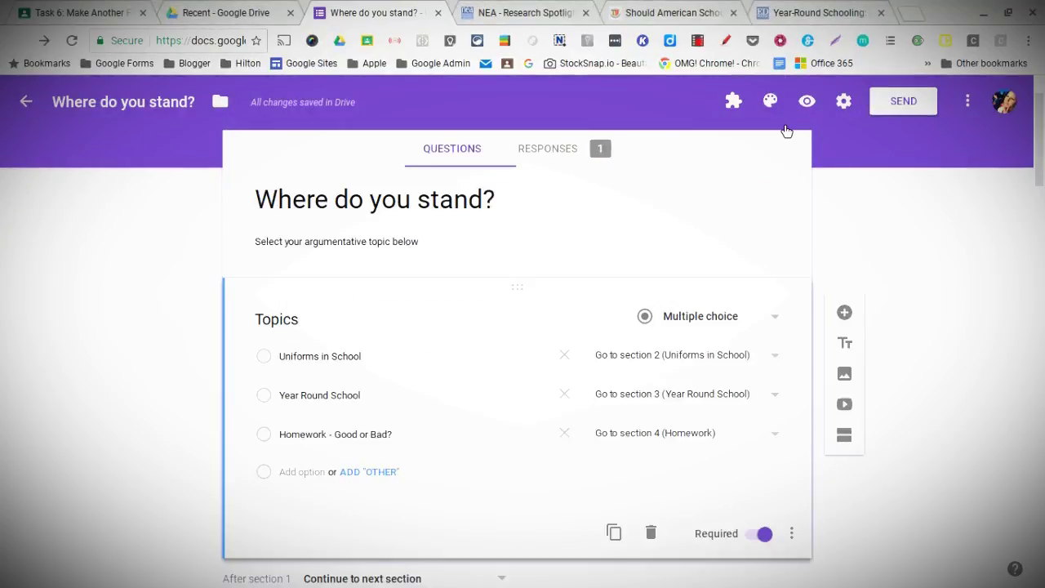
Step: Enable "Collect email address" in the form's general settings and save
click(844, 103)
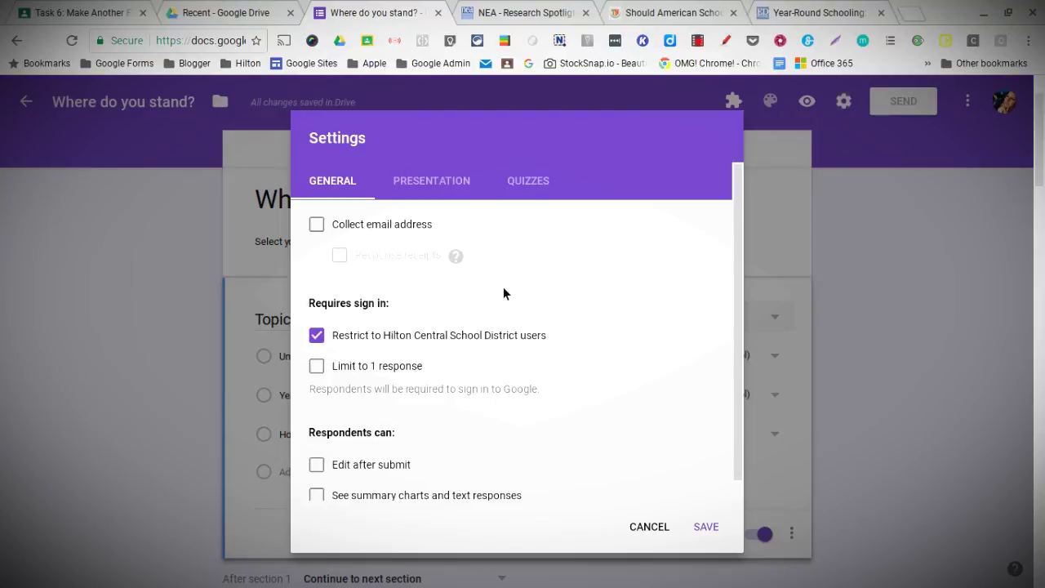
click(323, 225)
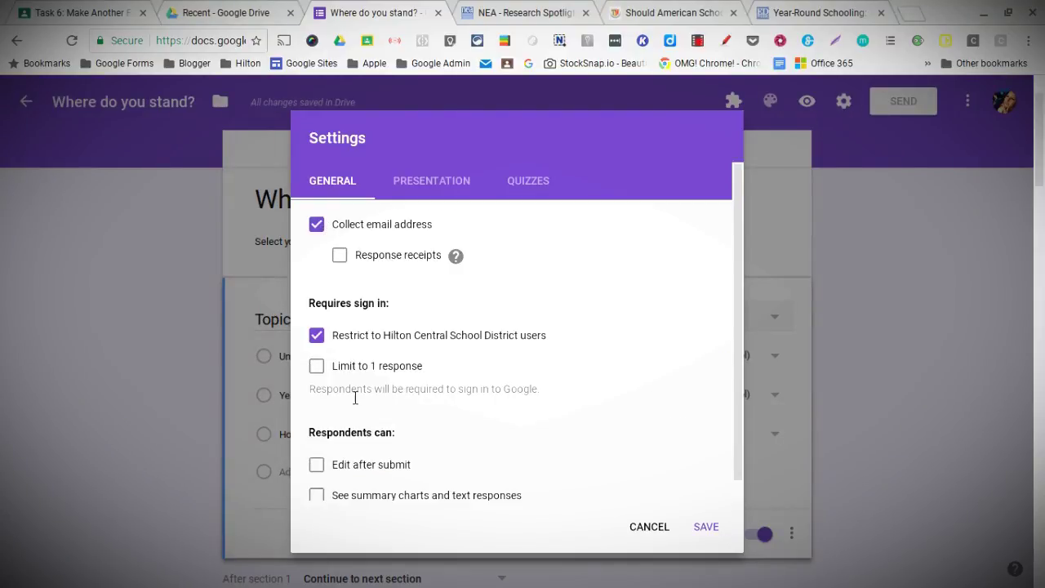
click(706, 528)
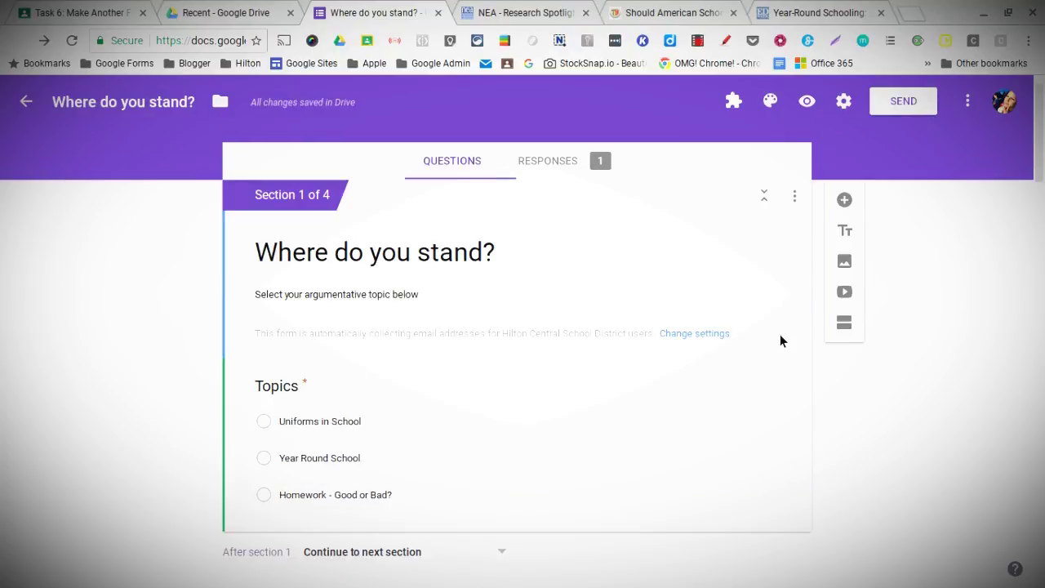
Step: Add a required short-answer question titled "Name" above the Topics question in section 1
click(844, 200)
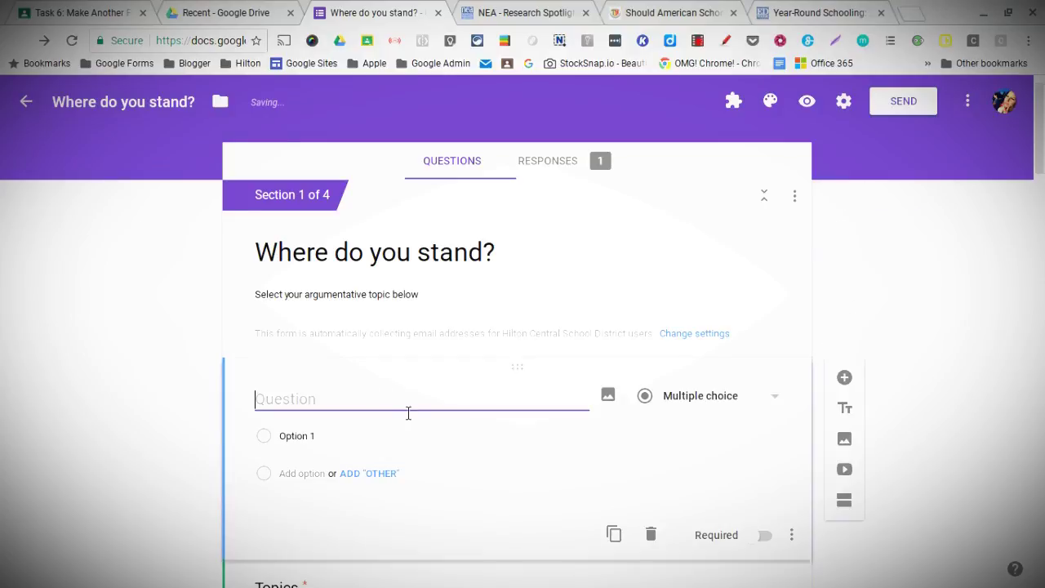
text(Name)
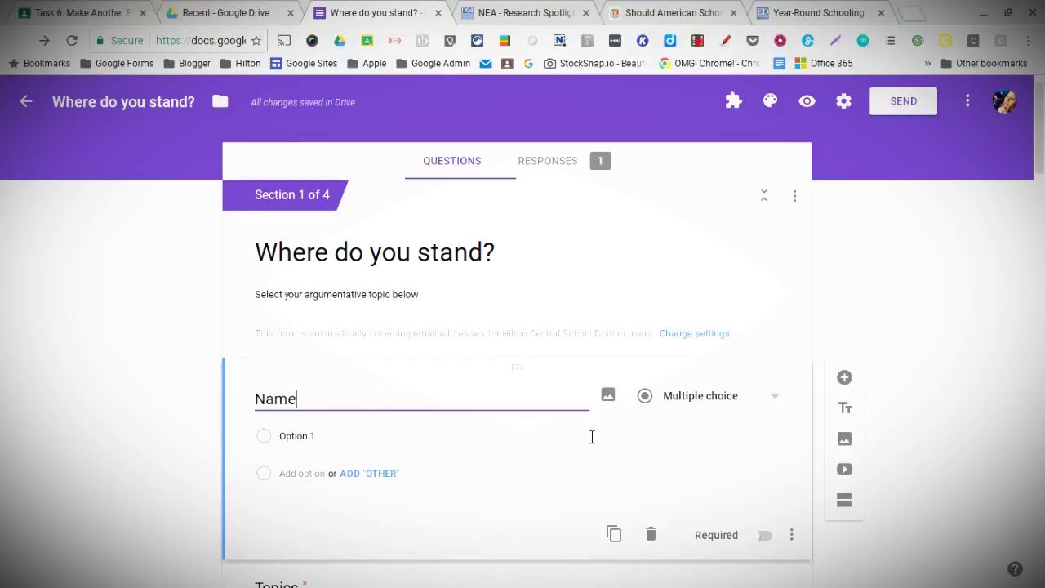
click(740, 403)
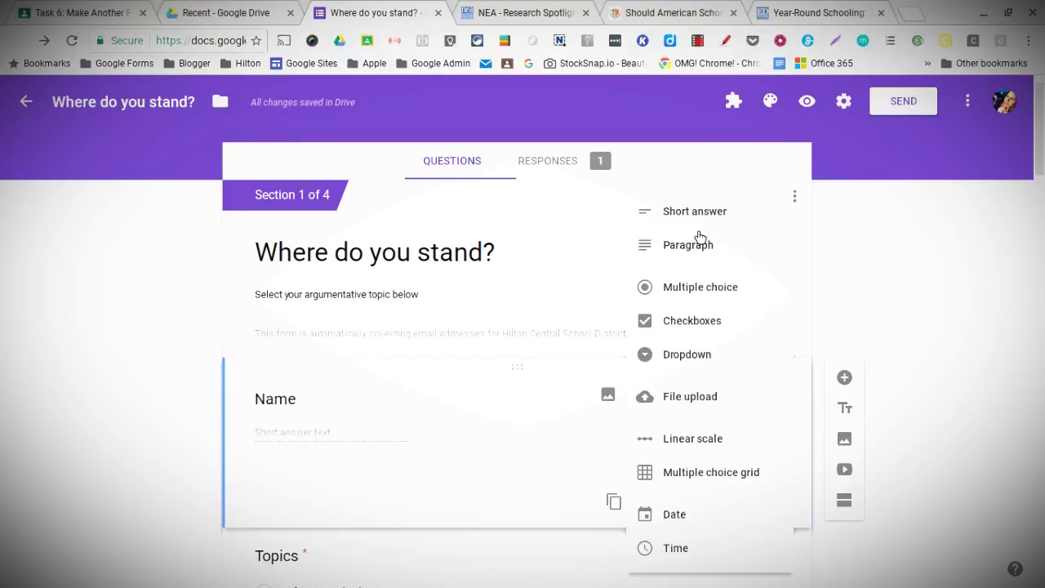
click(667, 218)
scroll(385, 478, down, 1)
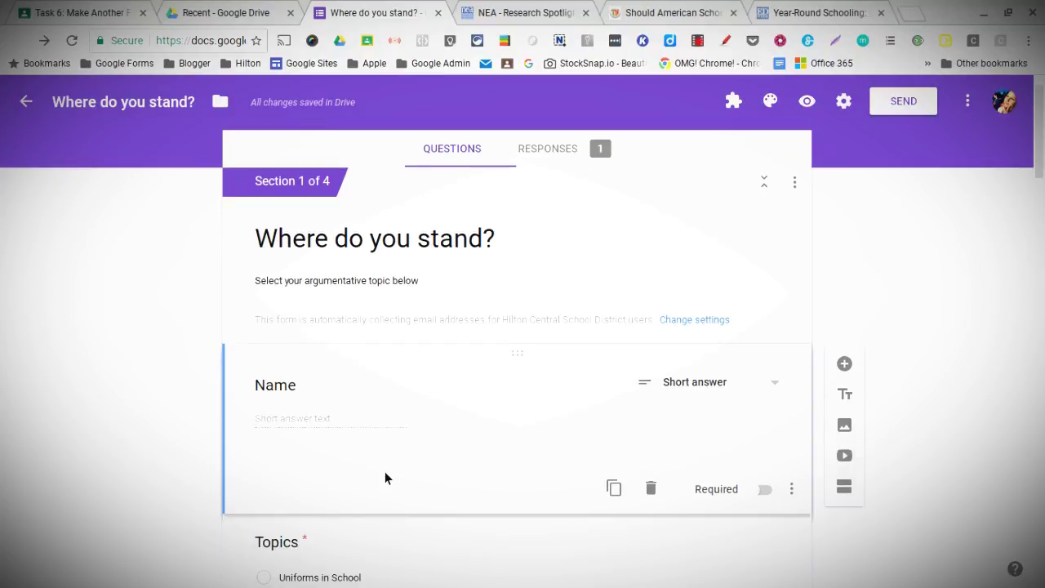
scroll(641, 351, down, 3)
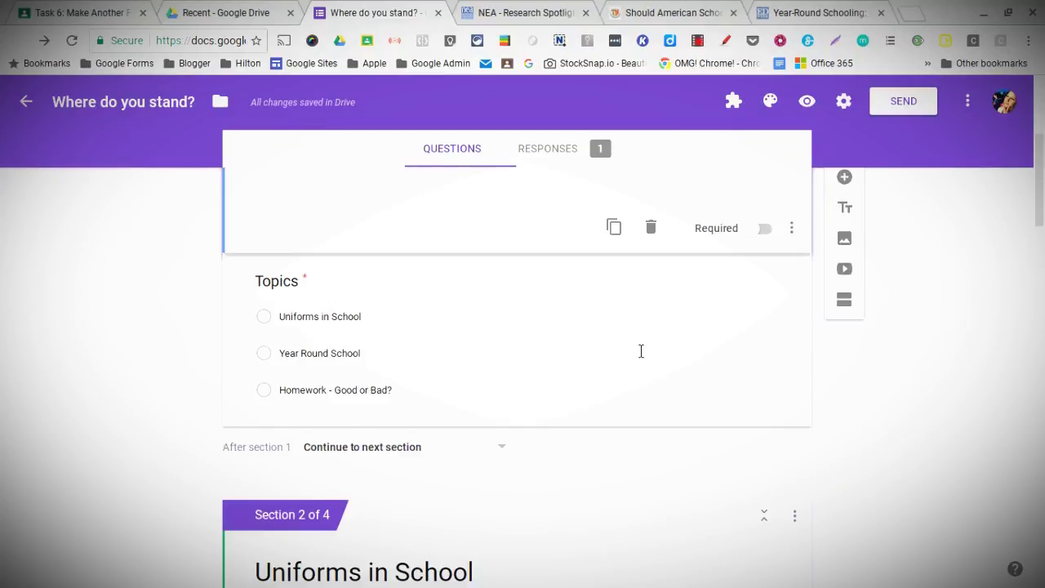
scroll(641, 351, up, 1)
click(762, 282)
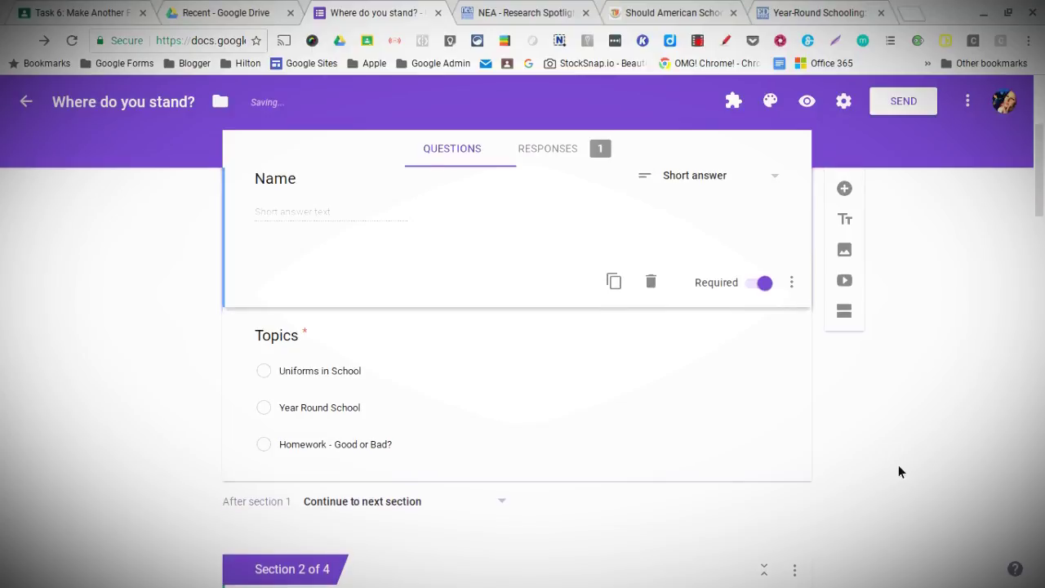
Step: Review the whole form from the Name and Topics questions through the Uniforms in School, Year Round School and Homework sections
scroll(898, 464, up, 3)
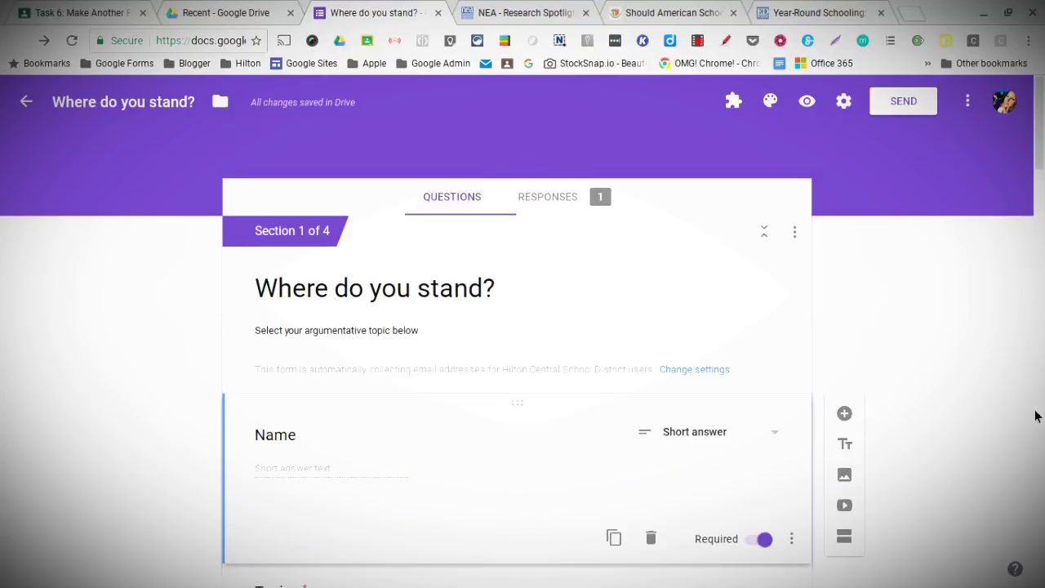
scroll(1038, 418, down, 1)
scroll(1037, 423, down, 5)
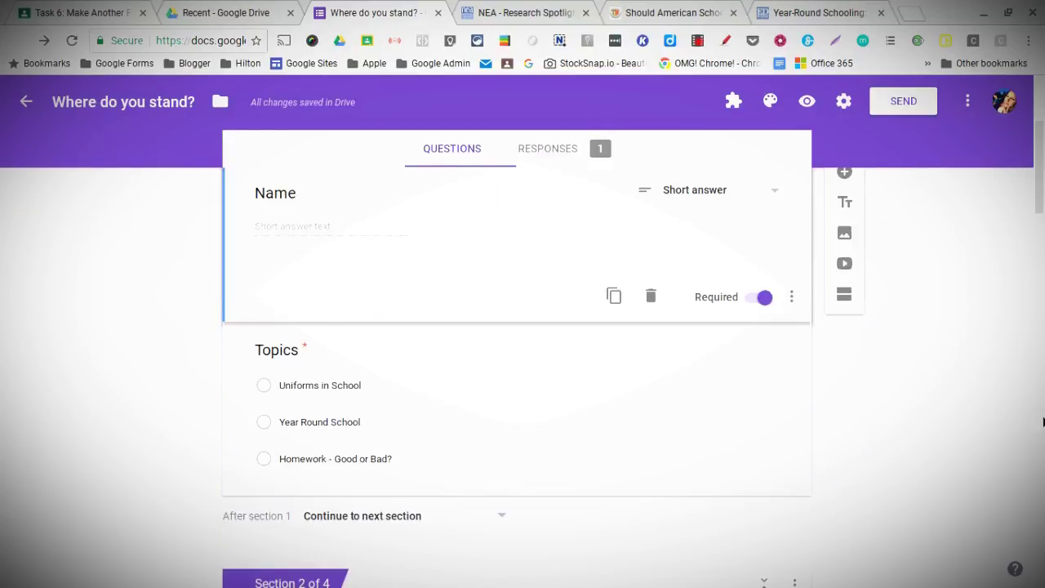
scroll(517, 367, down, 1)
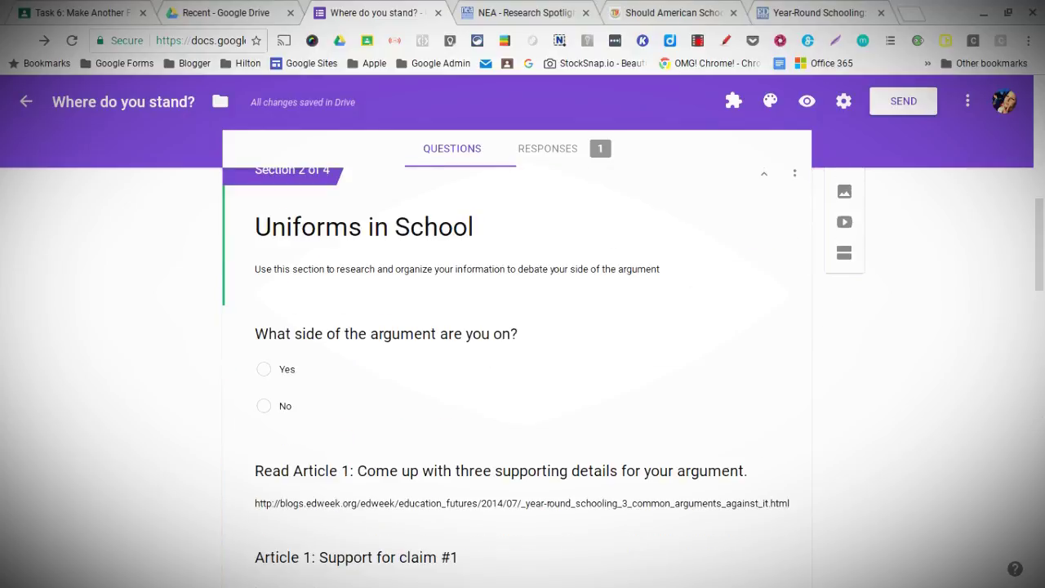
scroll(642, 563, down, 1)
scroll(642, 562, up, 8)
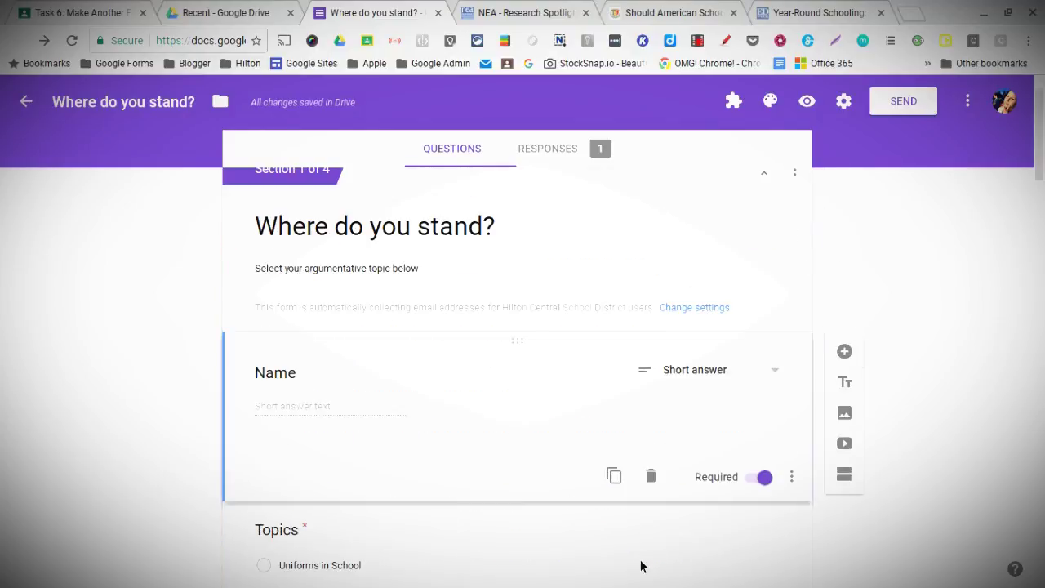
scroll(602, 468, down, 2)
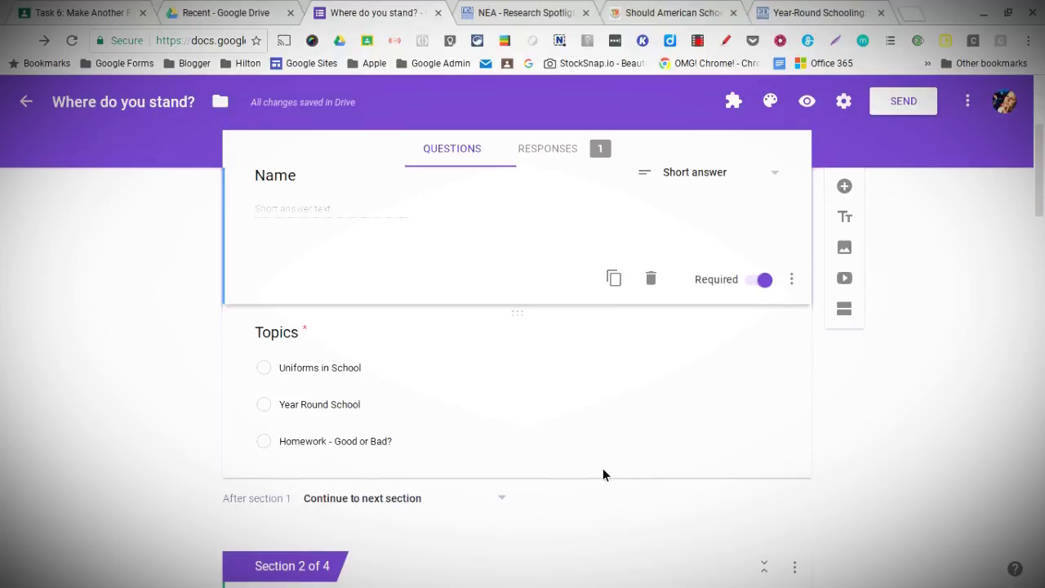
scroll(490, 473, down, 1)
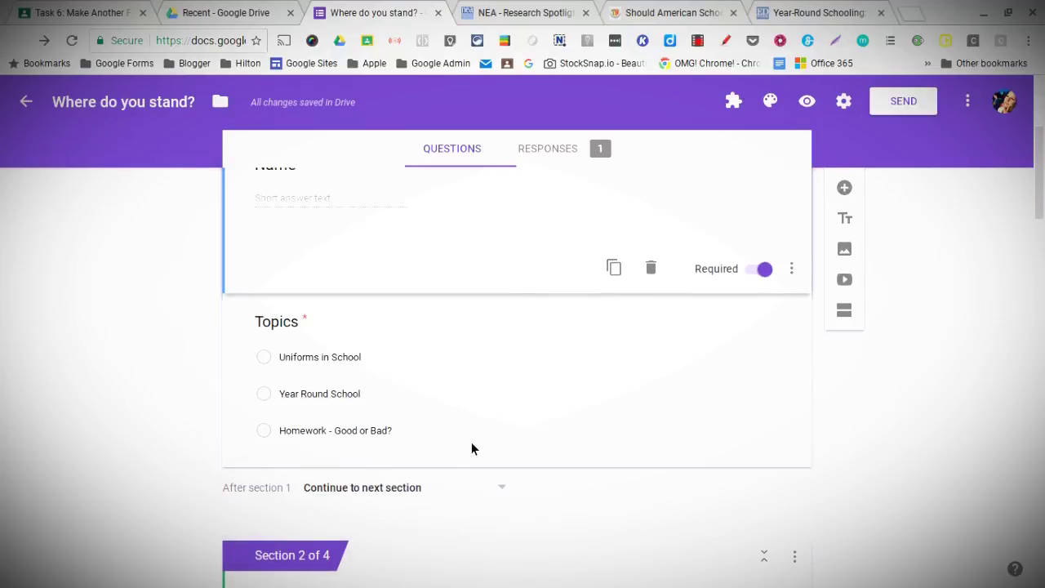
scroll(472, 401, down, 6)
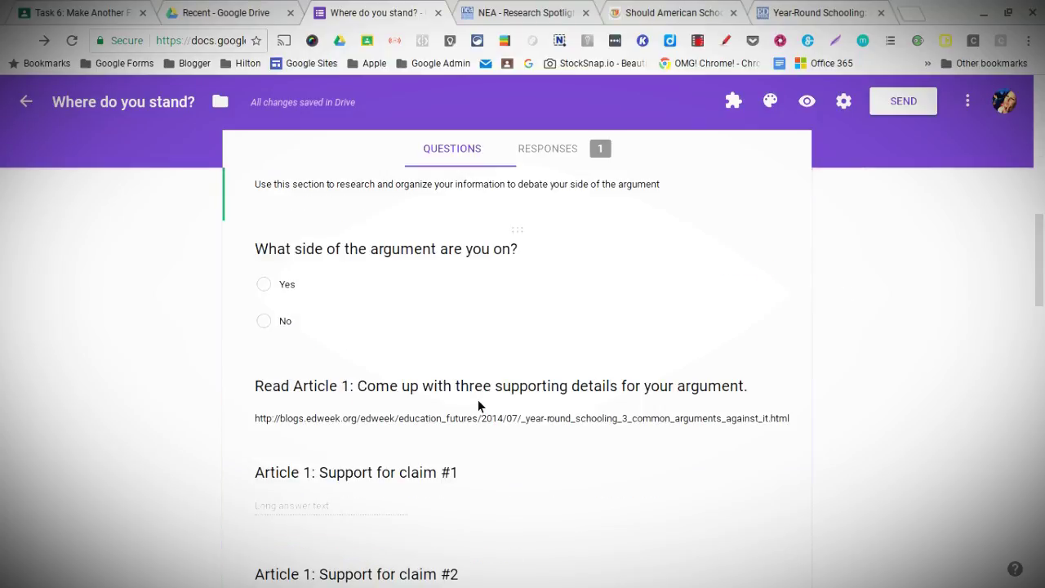
scroll(477, 399, down, 4)
scroll(478, 398, down, 5)
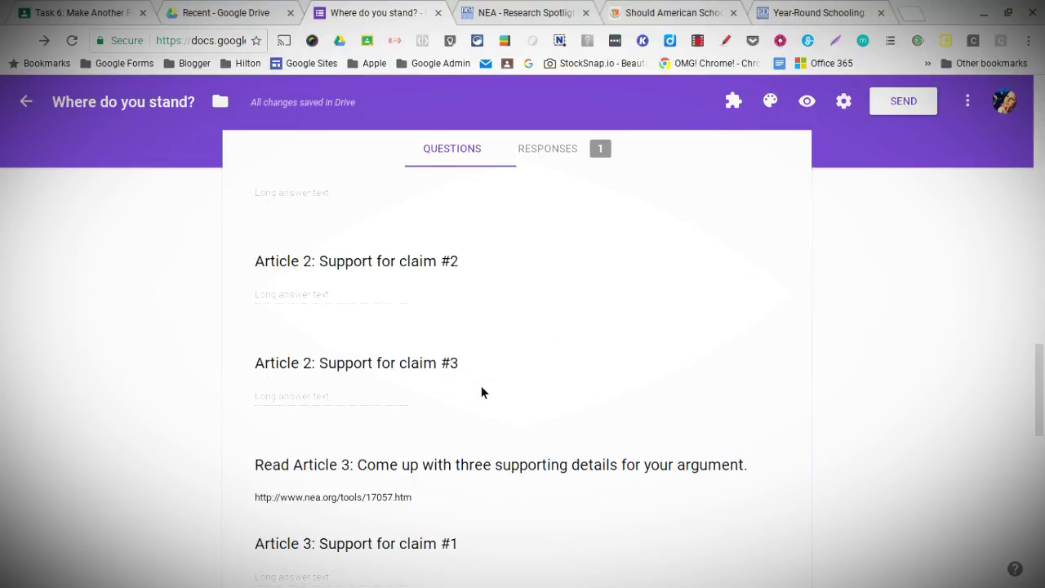
scroll(482, 392, down, 3)
scroll(483, 390, down, 4)
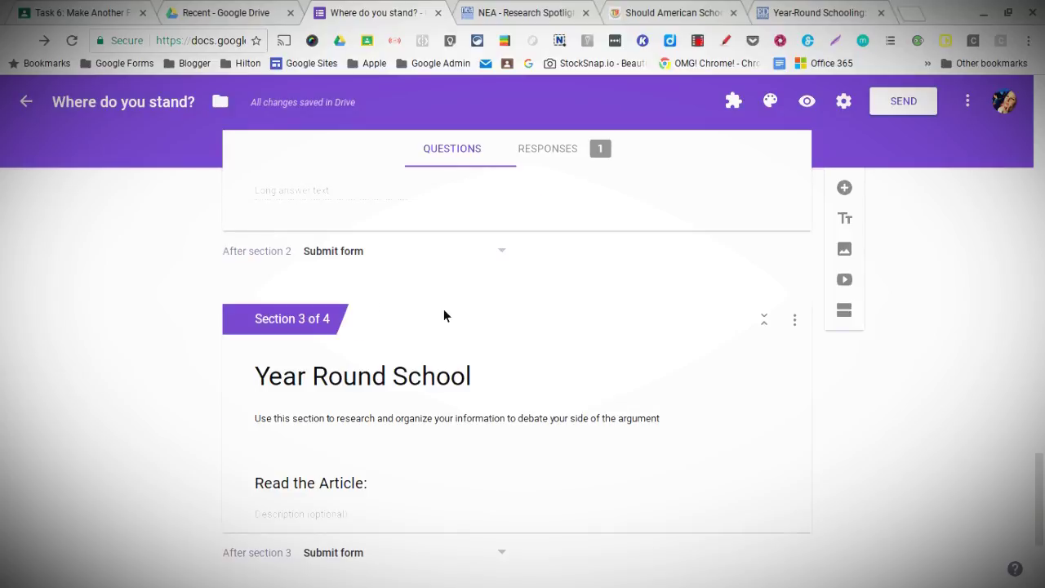
scroll(443, 315, down, 3)
mouse_move(737, 582)
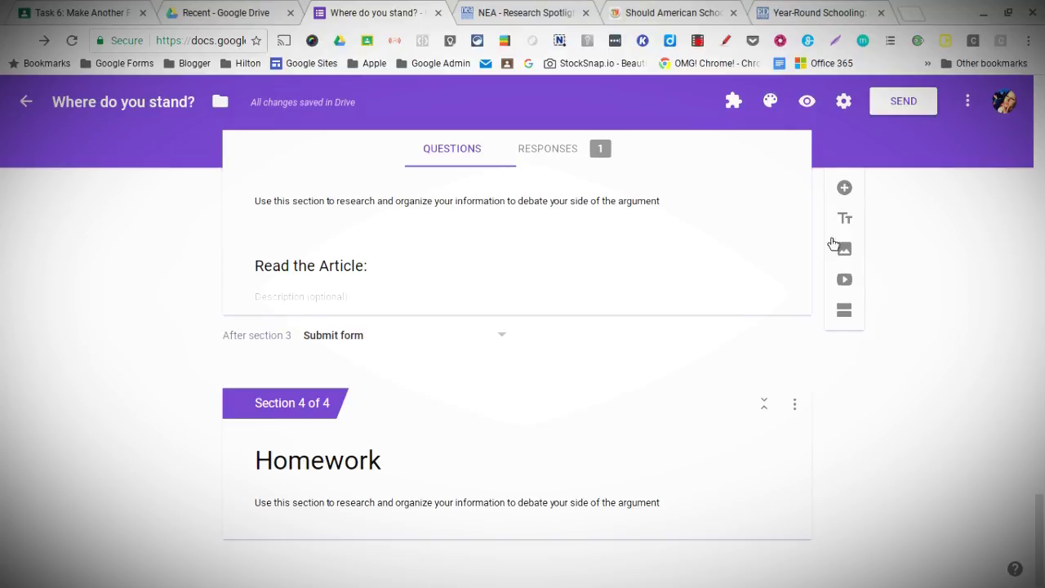
click(699, 42)
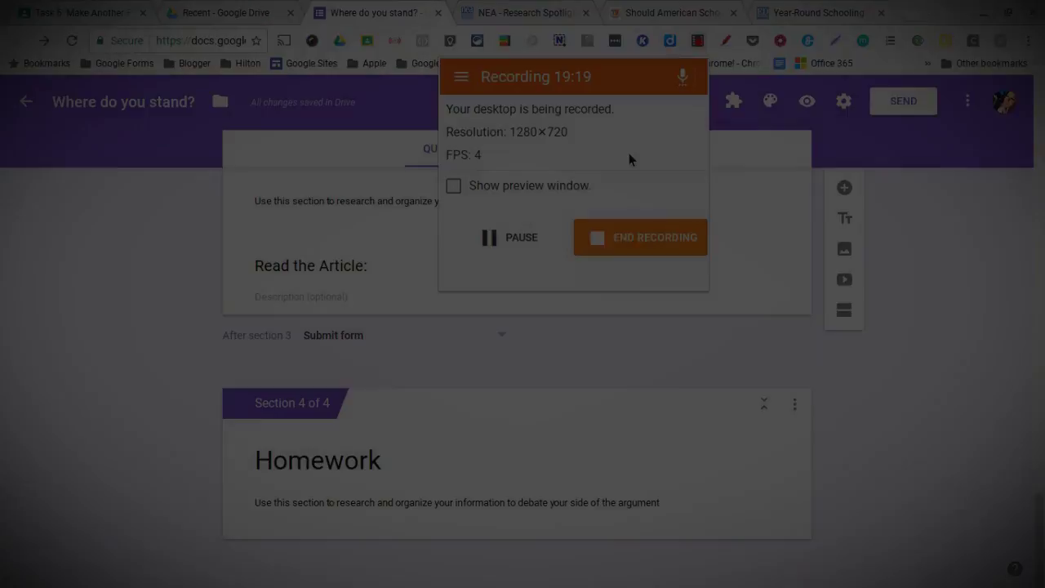